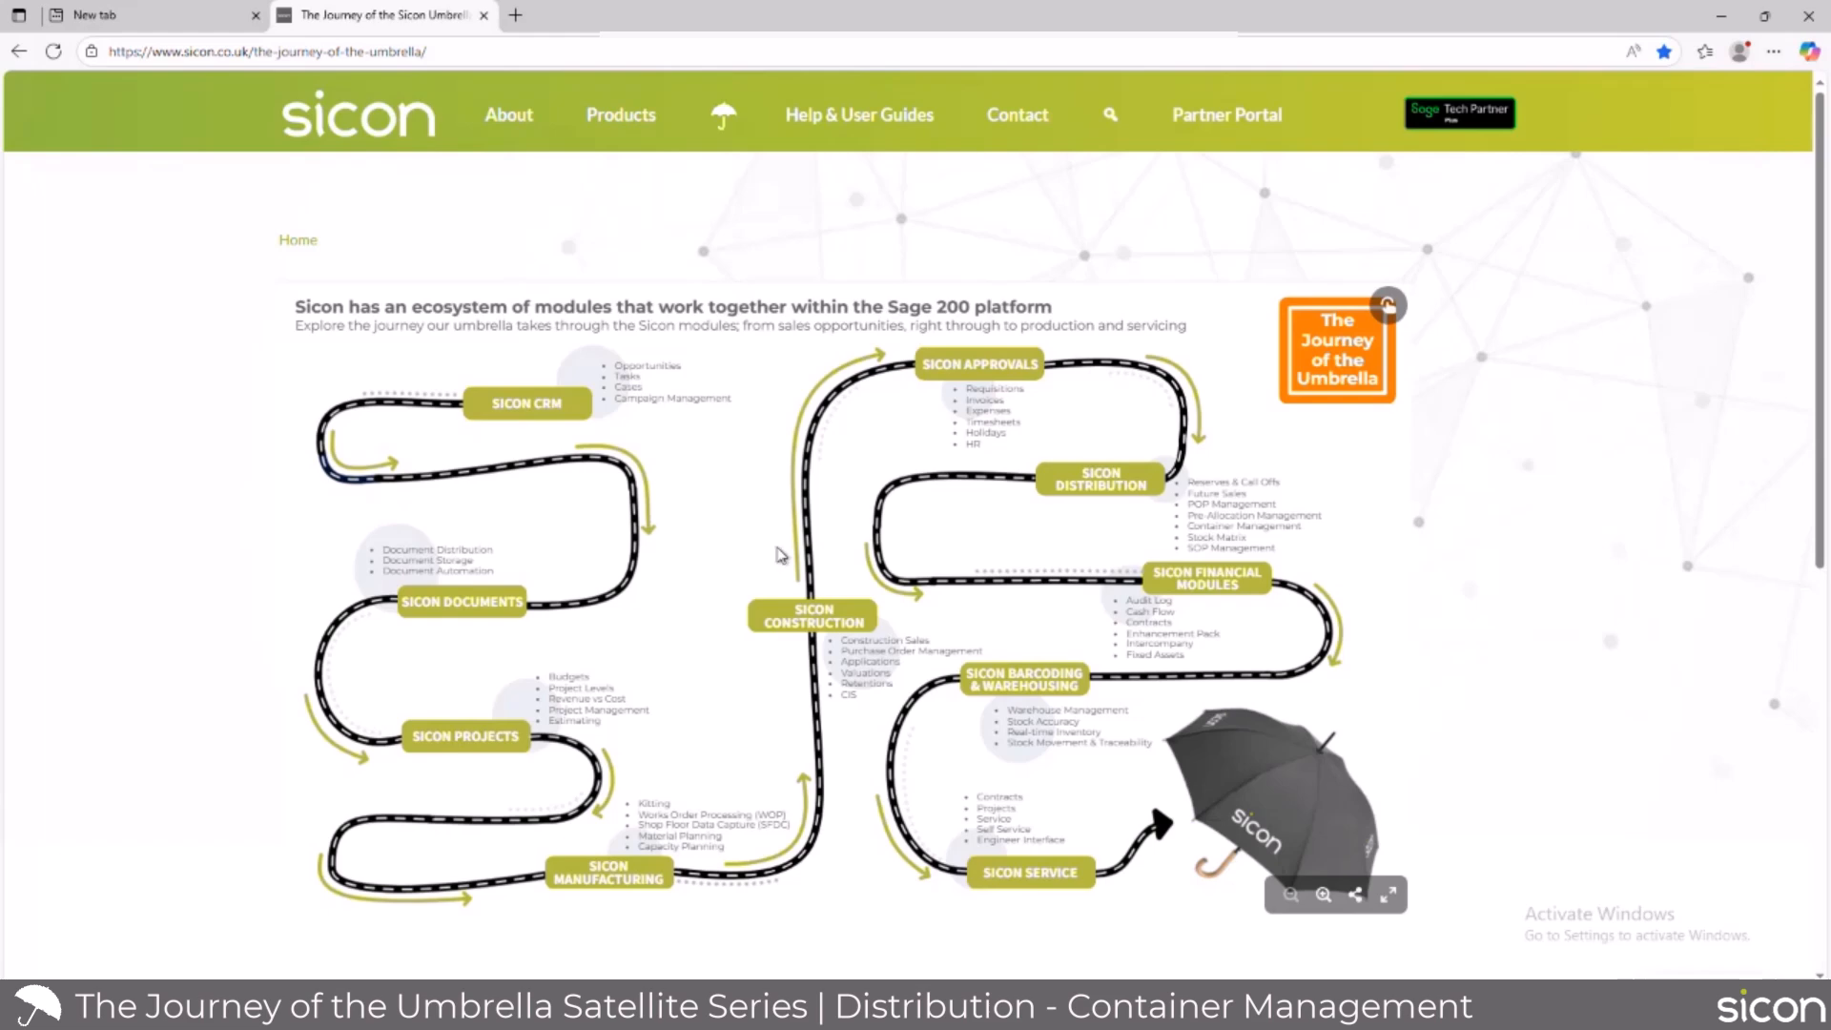
Open the Sicon Distribution module list on the umbrella journey map and look over its modules, including Container Manager
left_click(1120, 483)
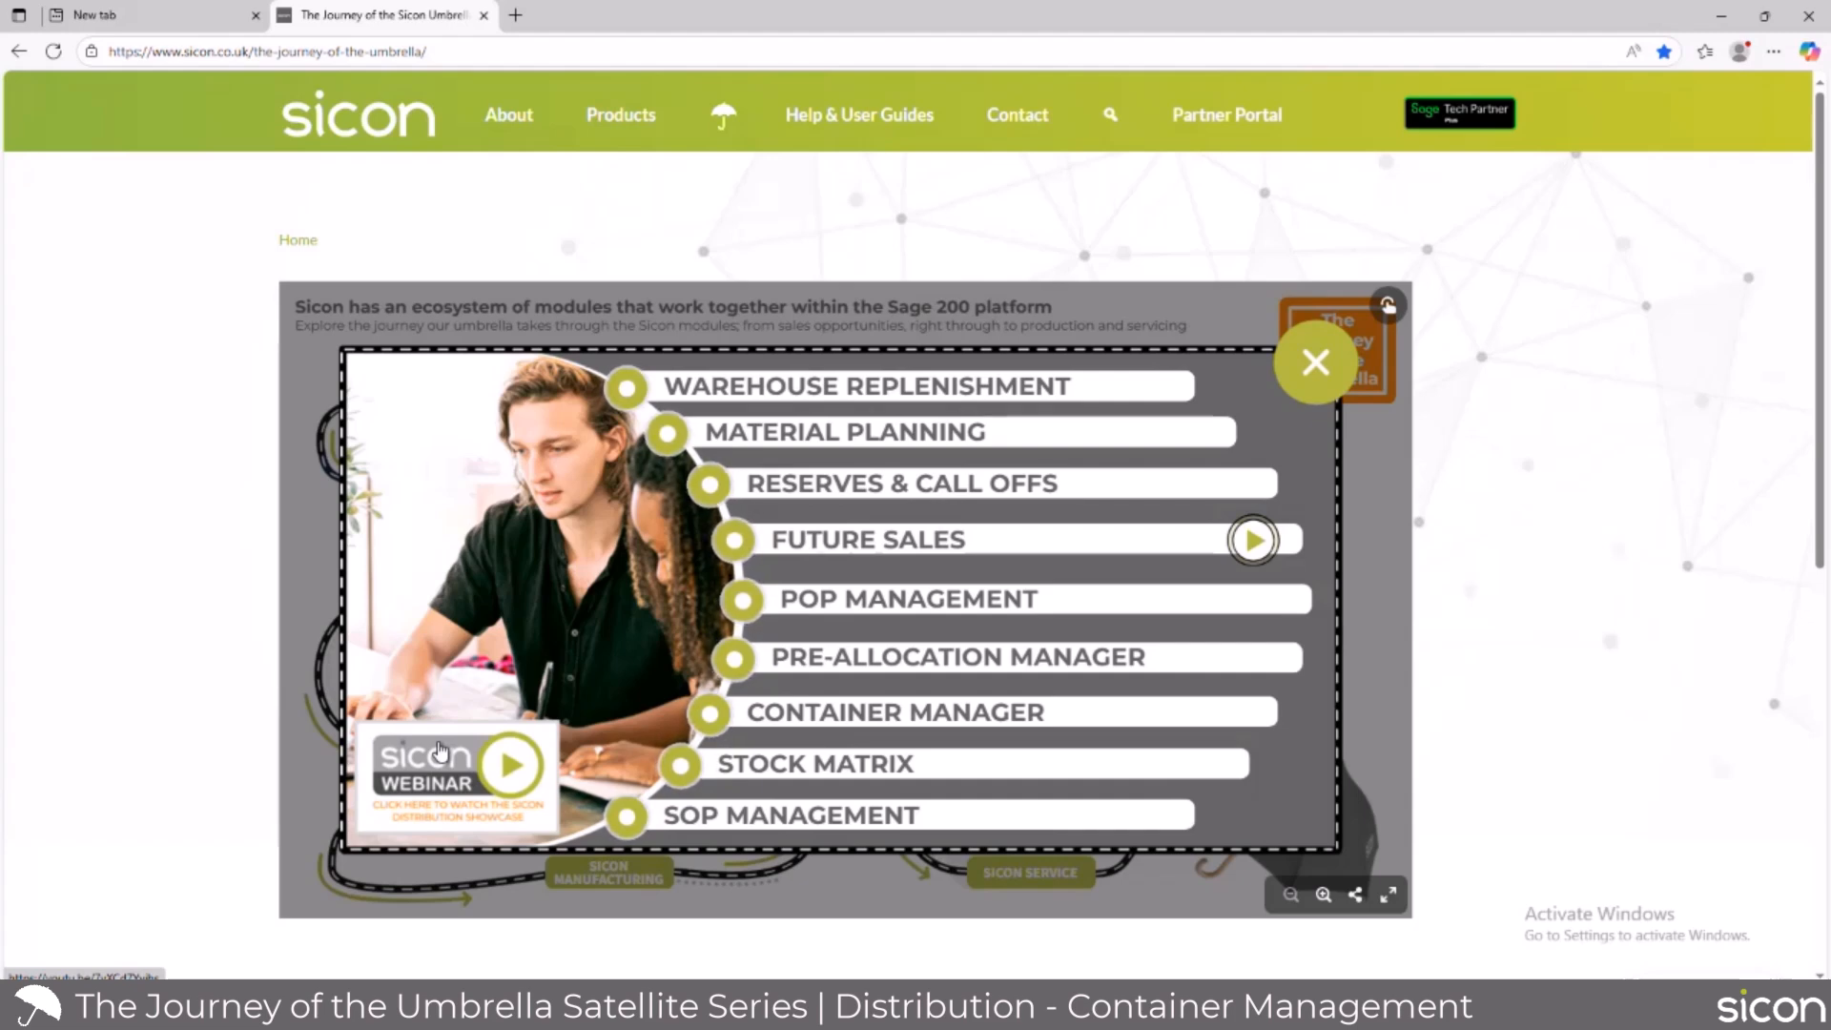
mouse_move(763, 734)
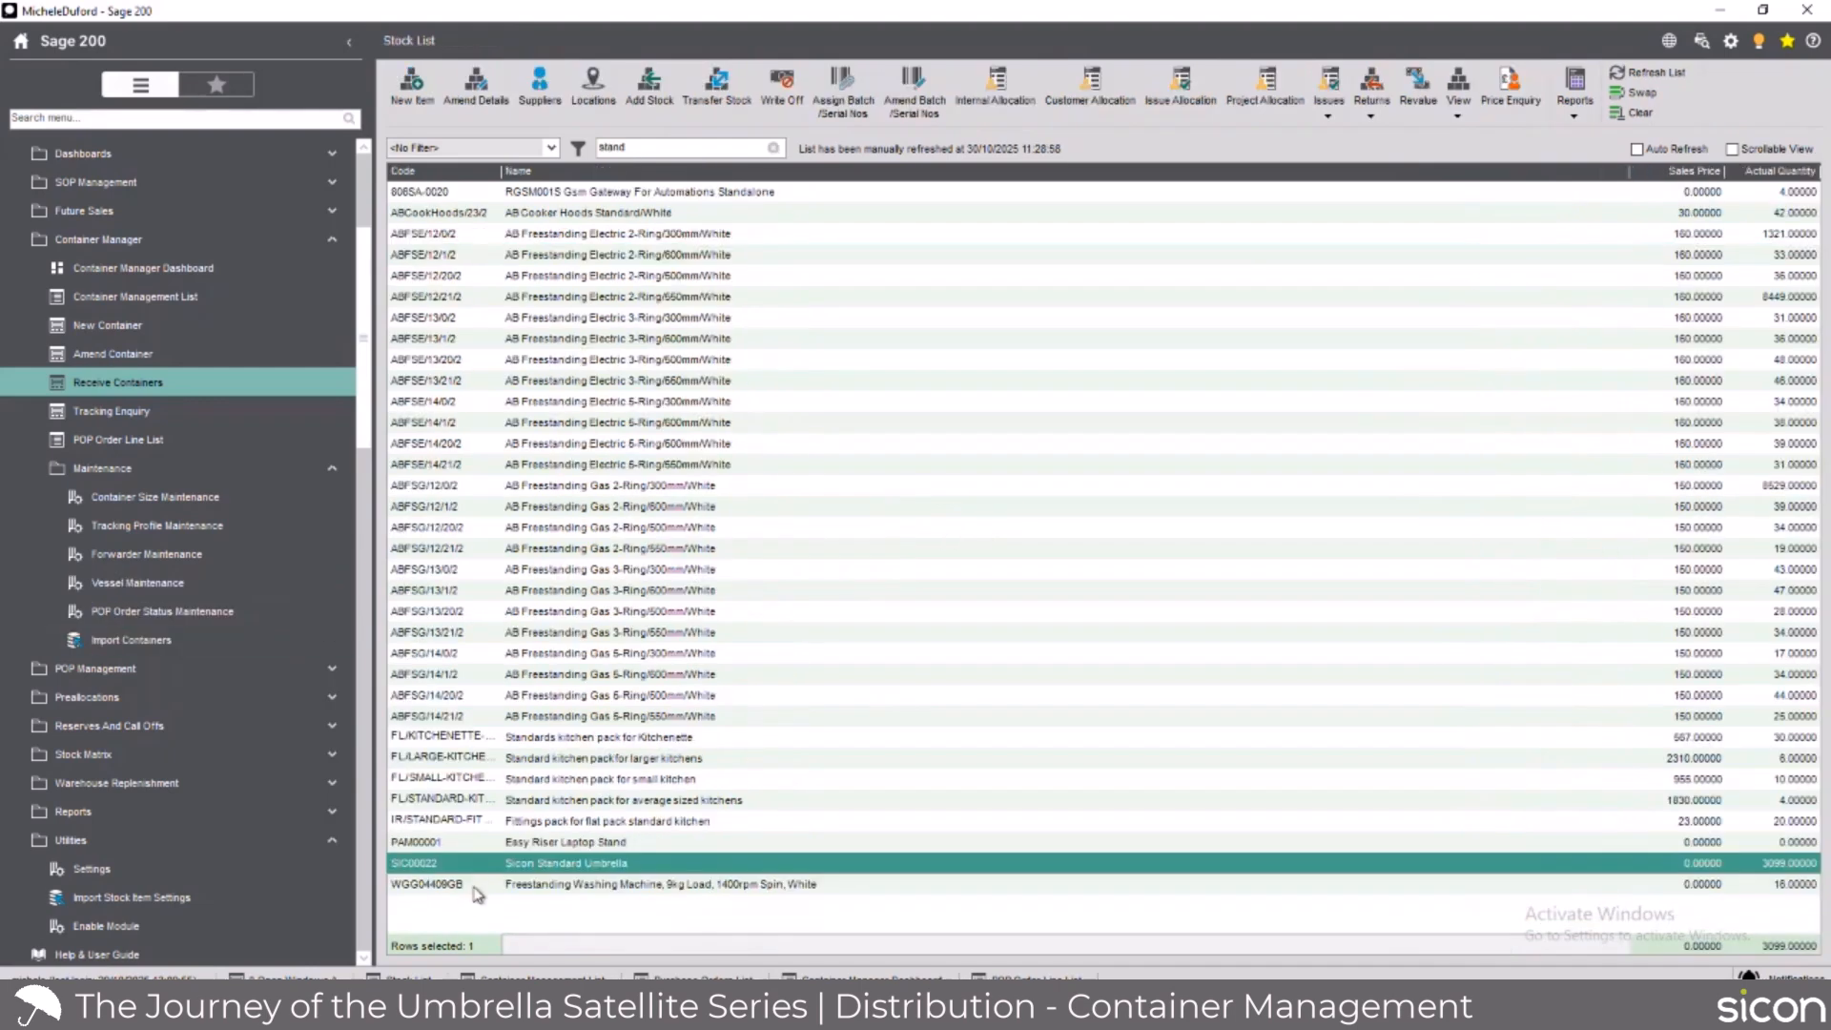
In Sage 200, review the Sicon Distribution settings of the Sicon Standard Umbrella stock item, including its dimensions and weight, and close the record
left_click(568, 864)
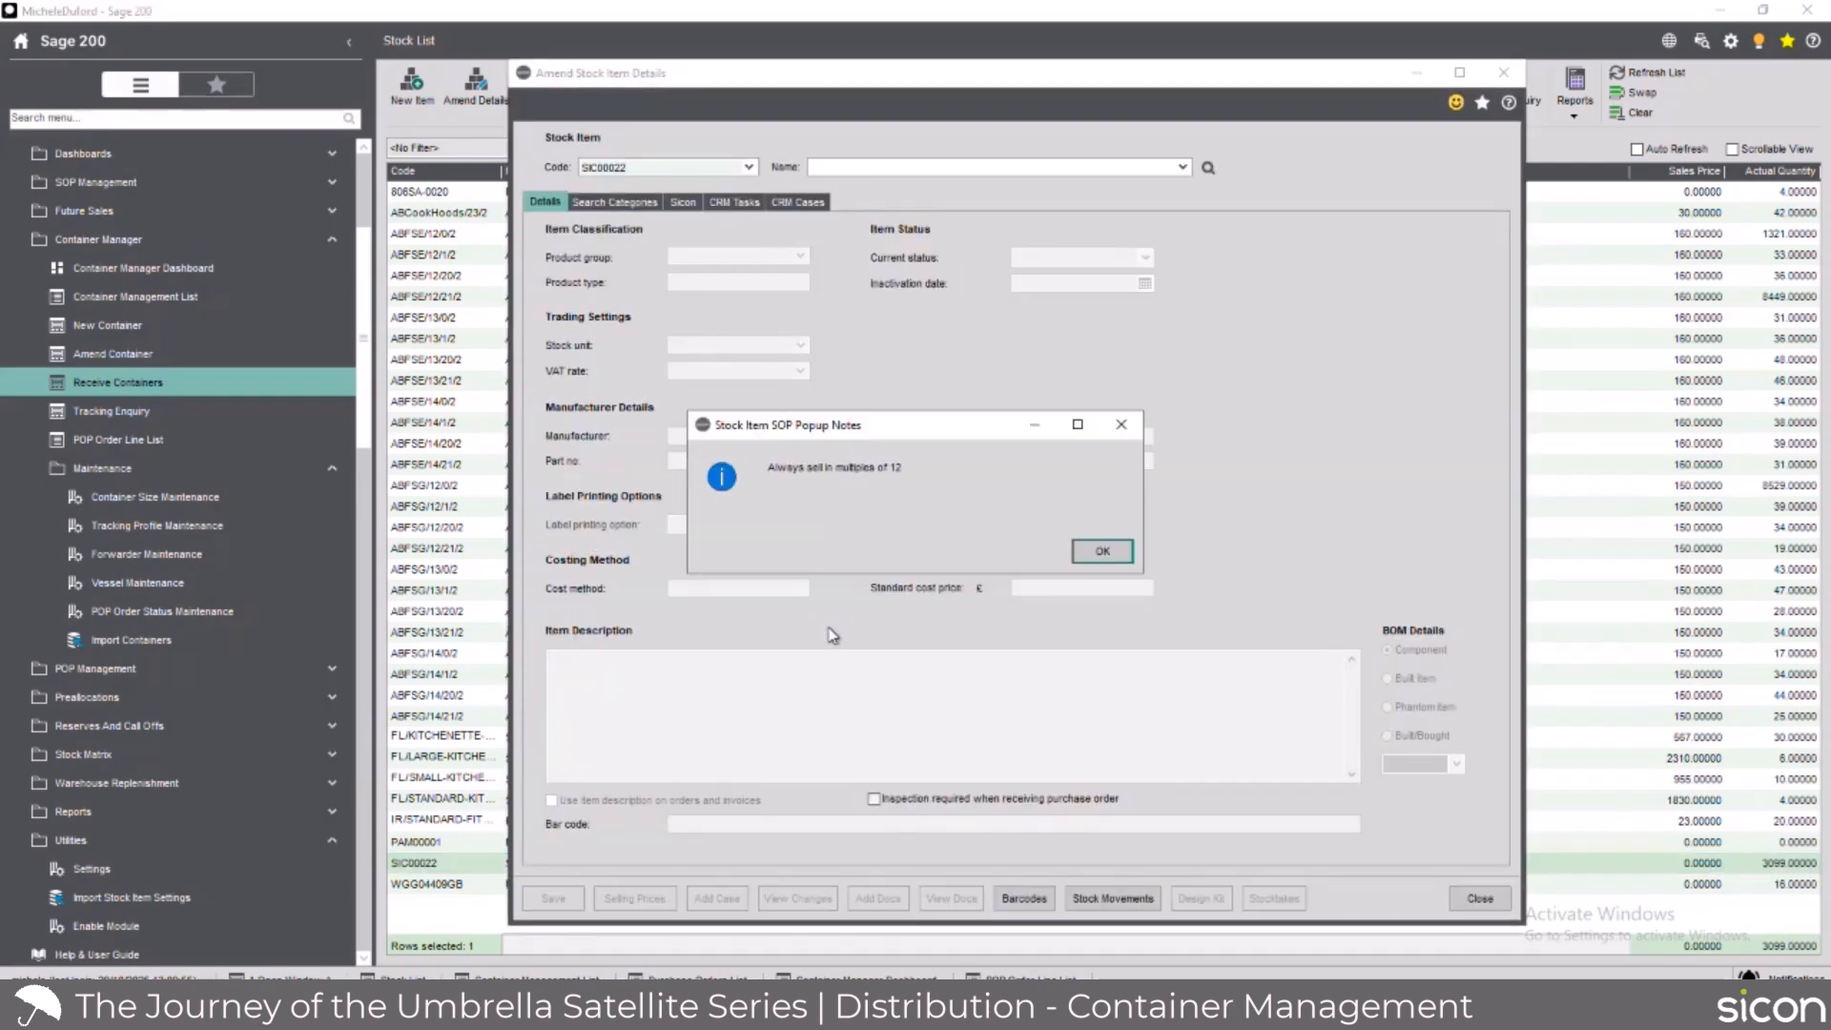
left_click(1104, 551)
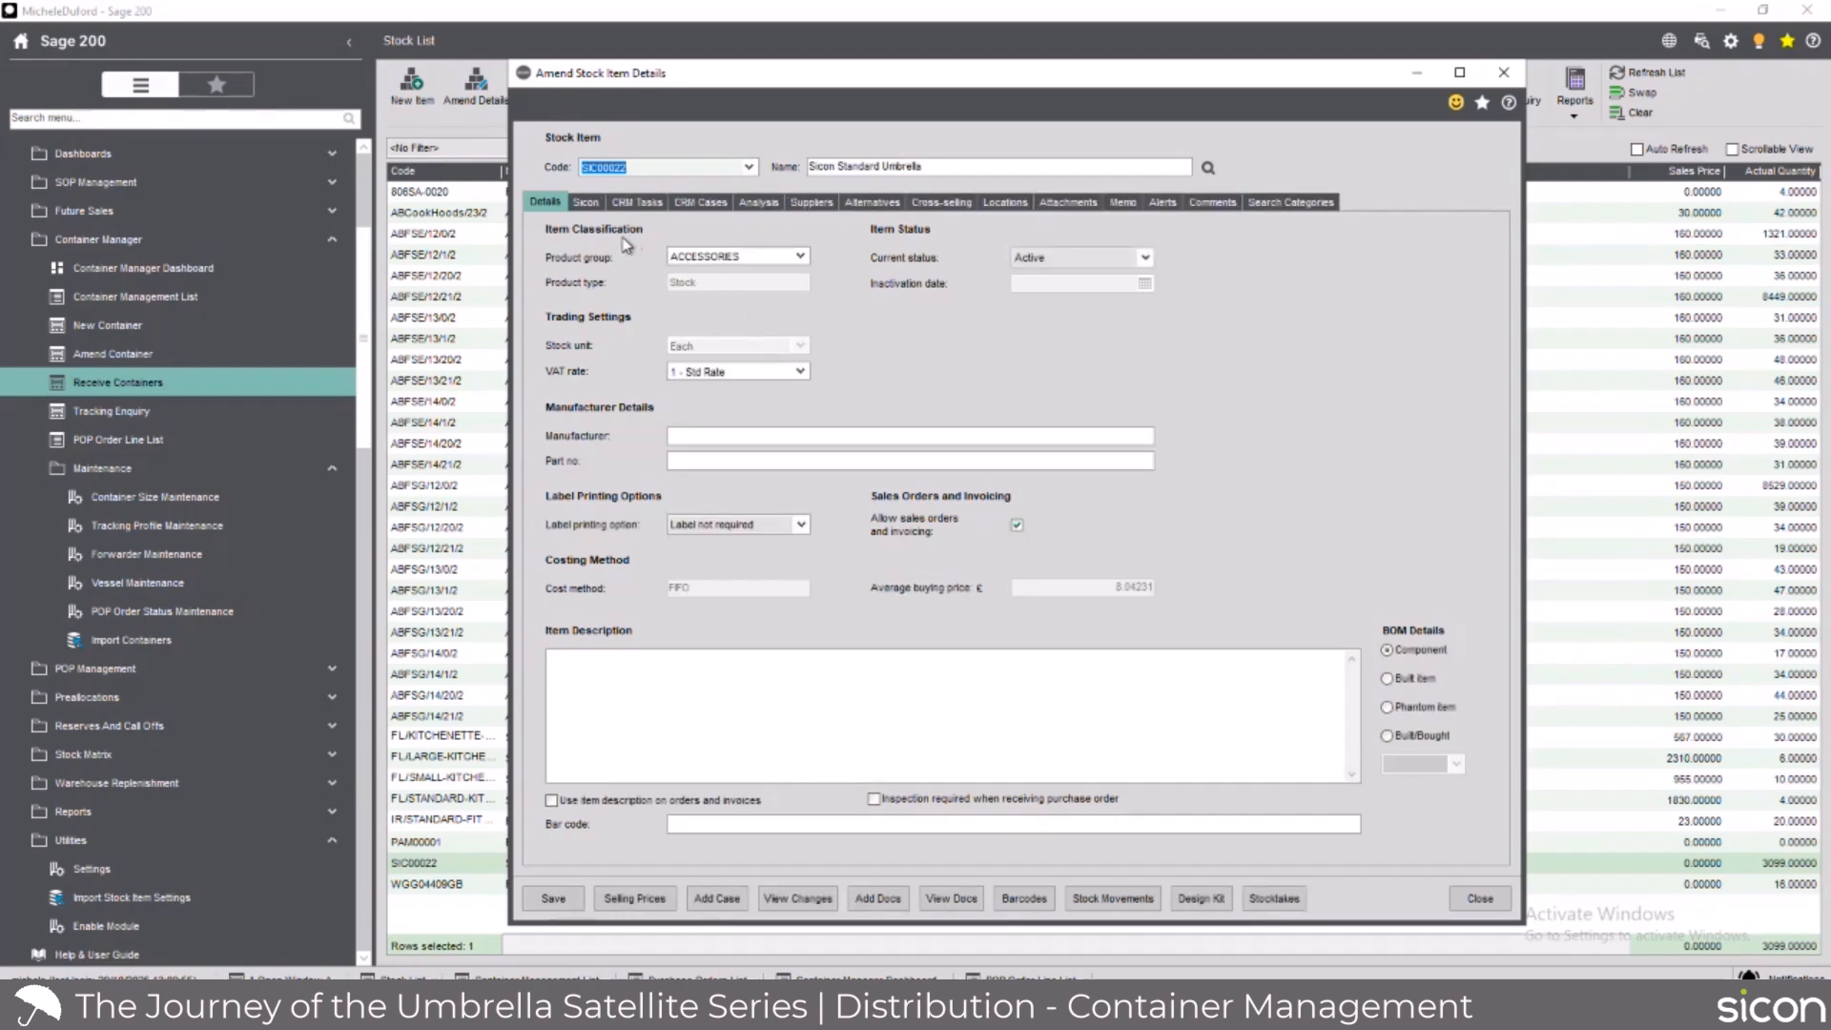
left_click(587, 204)
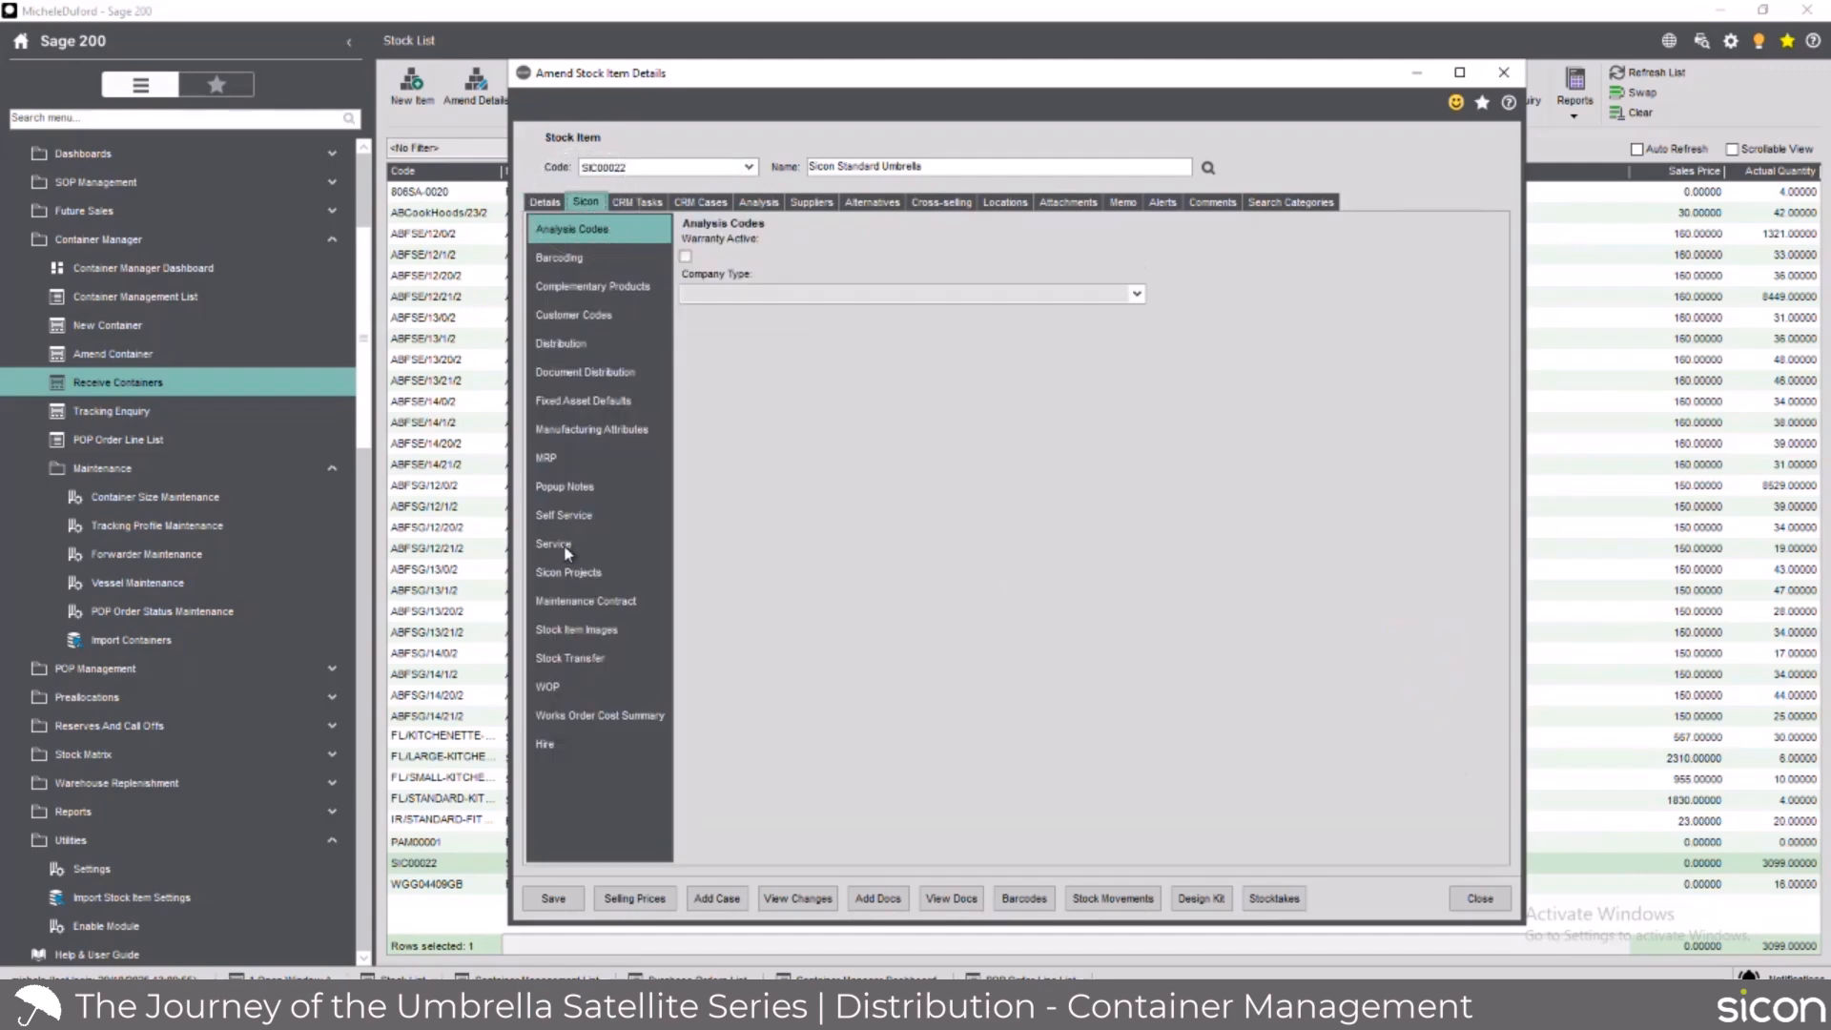
left_click(570, 345)
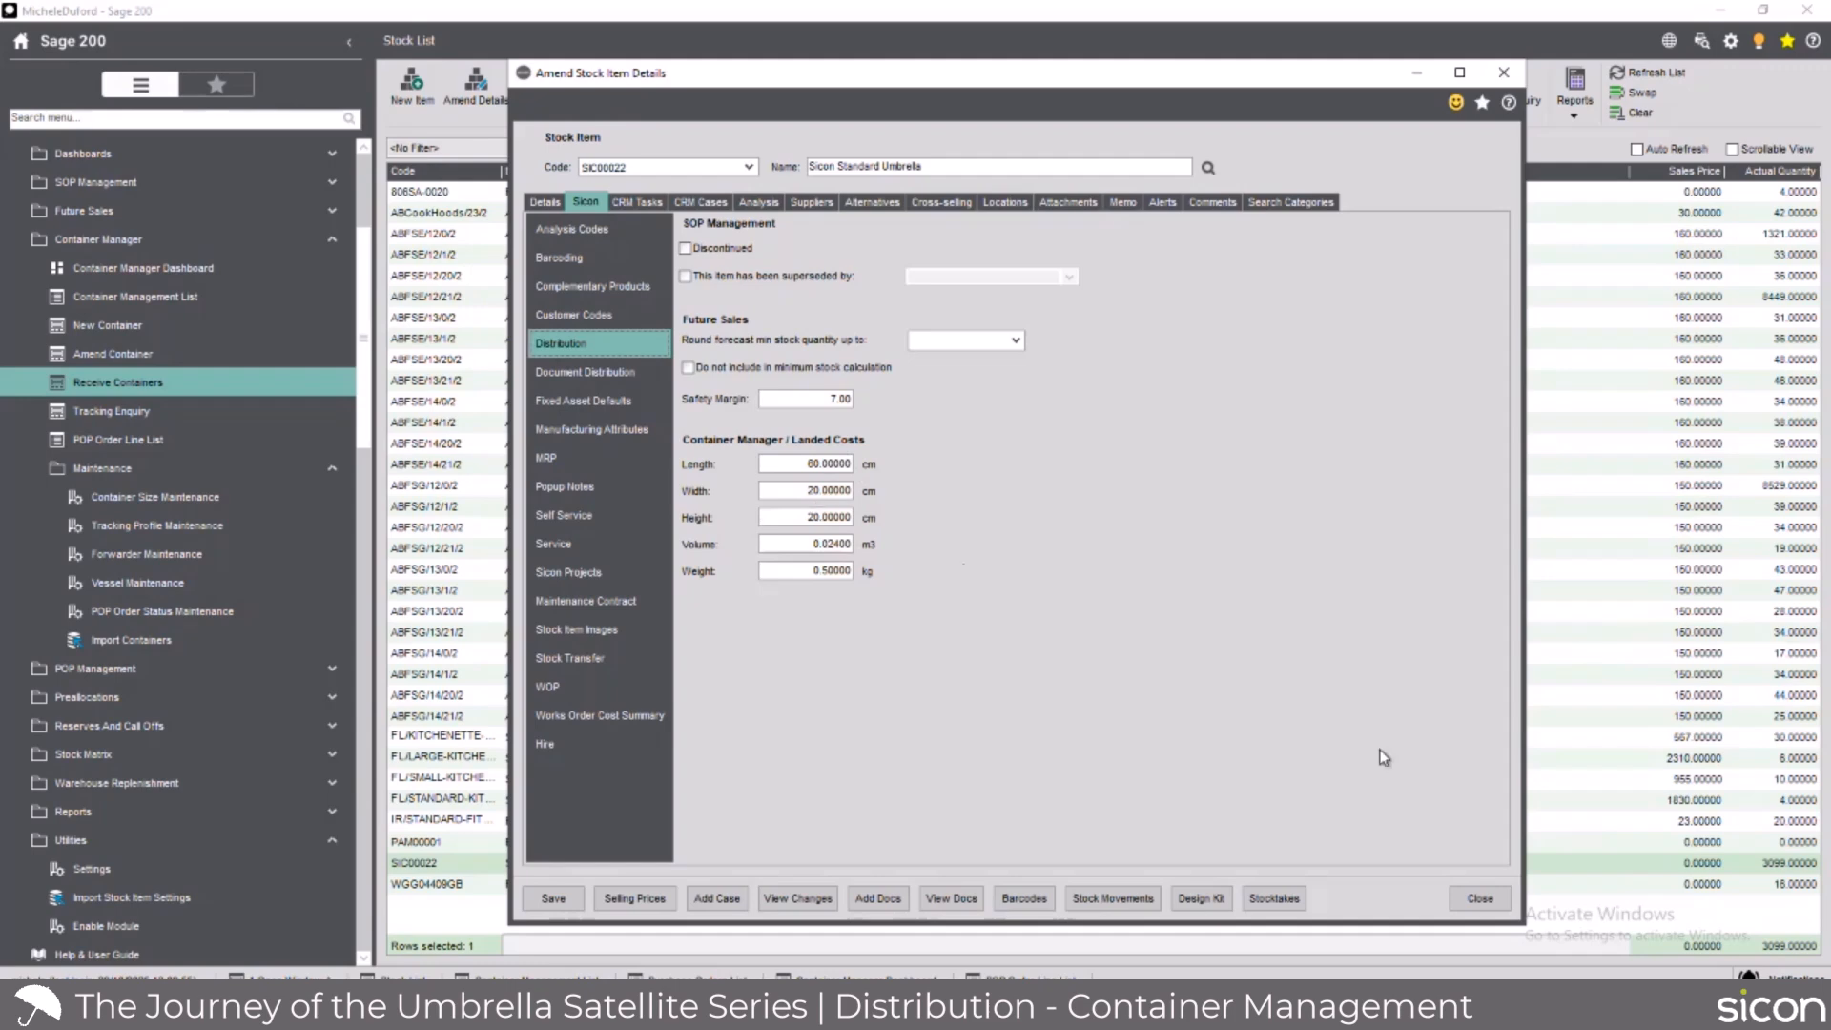
left_click(1480, 898)
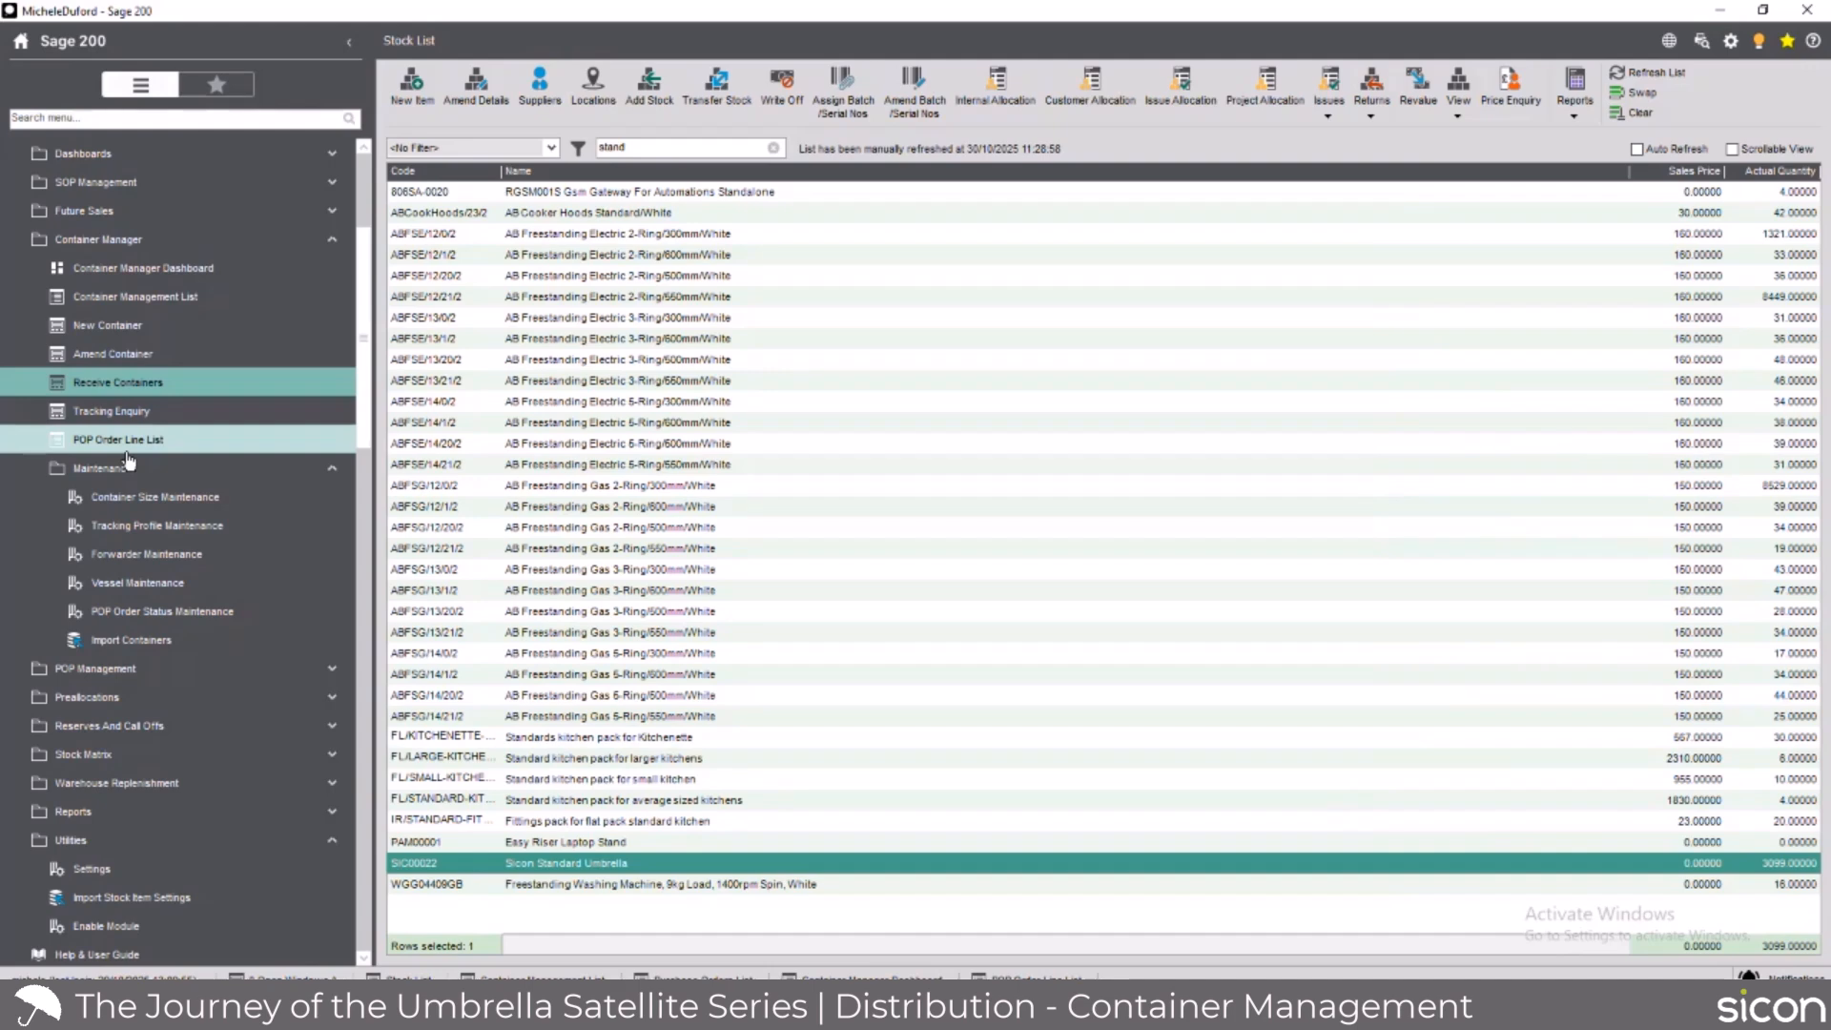
Review the container sizes with their maximum volumes and payloads in Container Size Maintenance, and close it
left_click(204, 508)
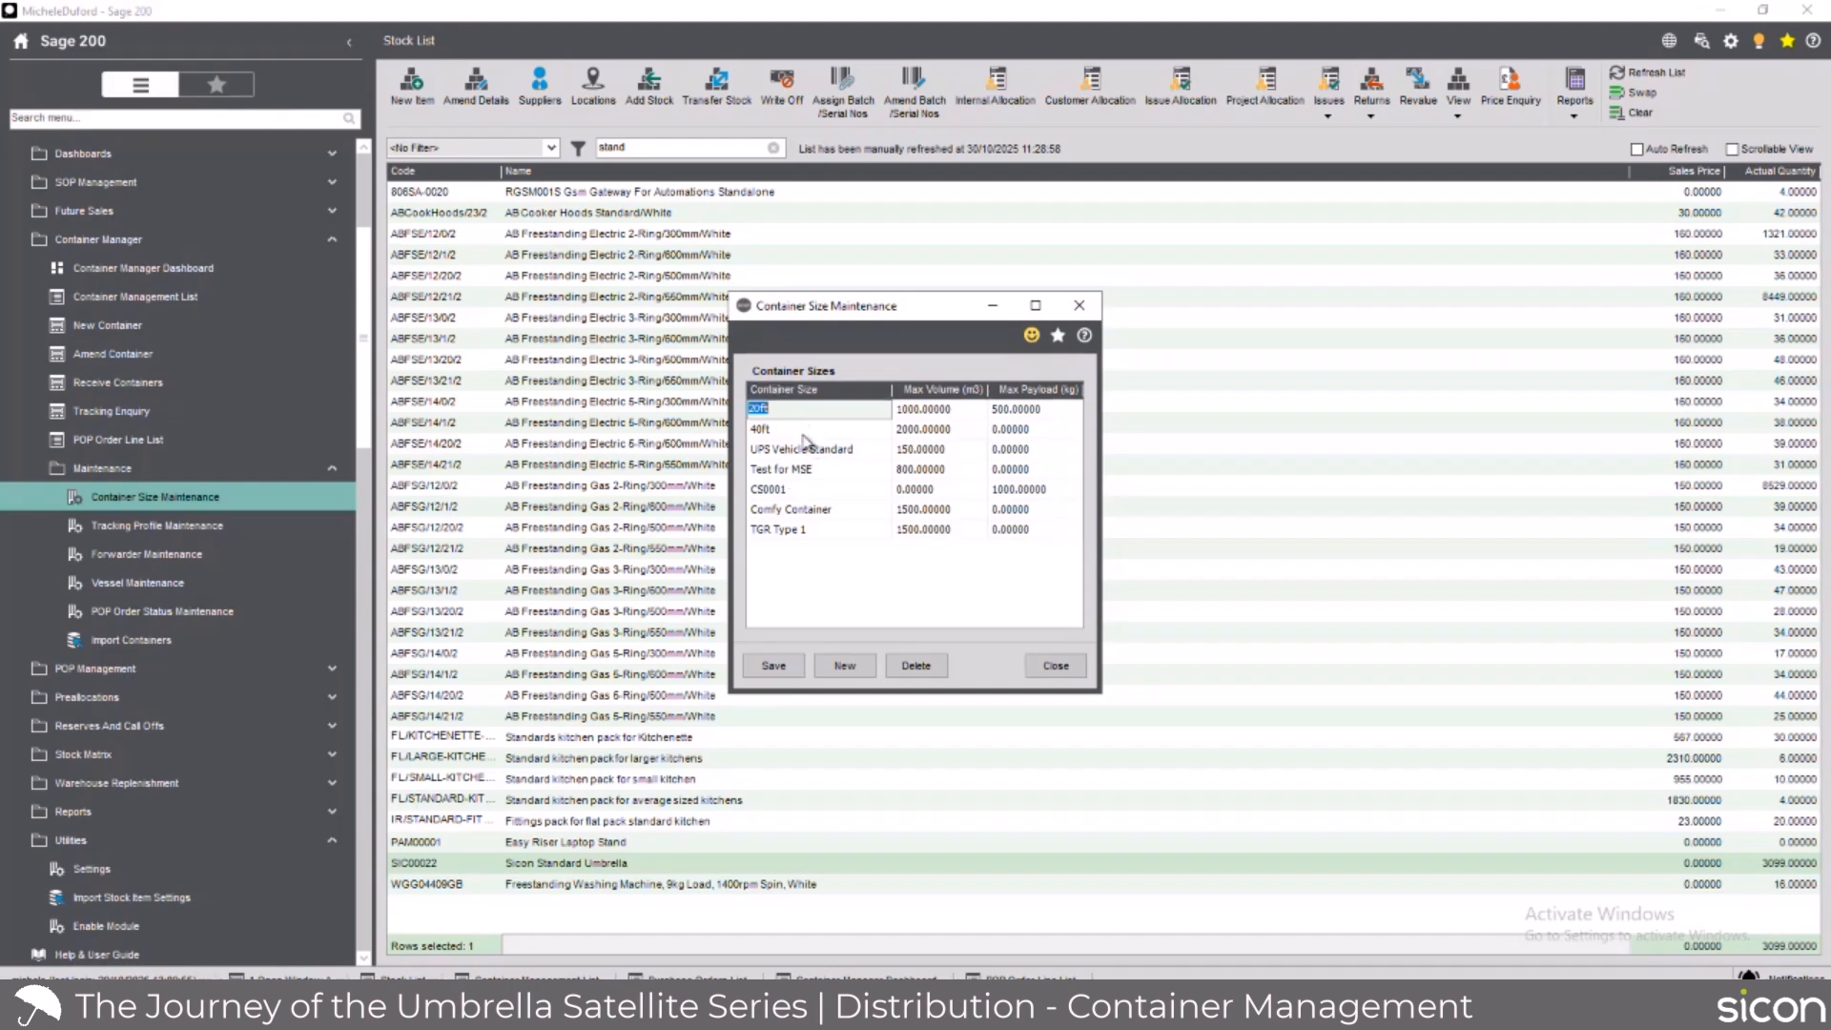
left_click(1066, 671)
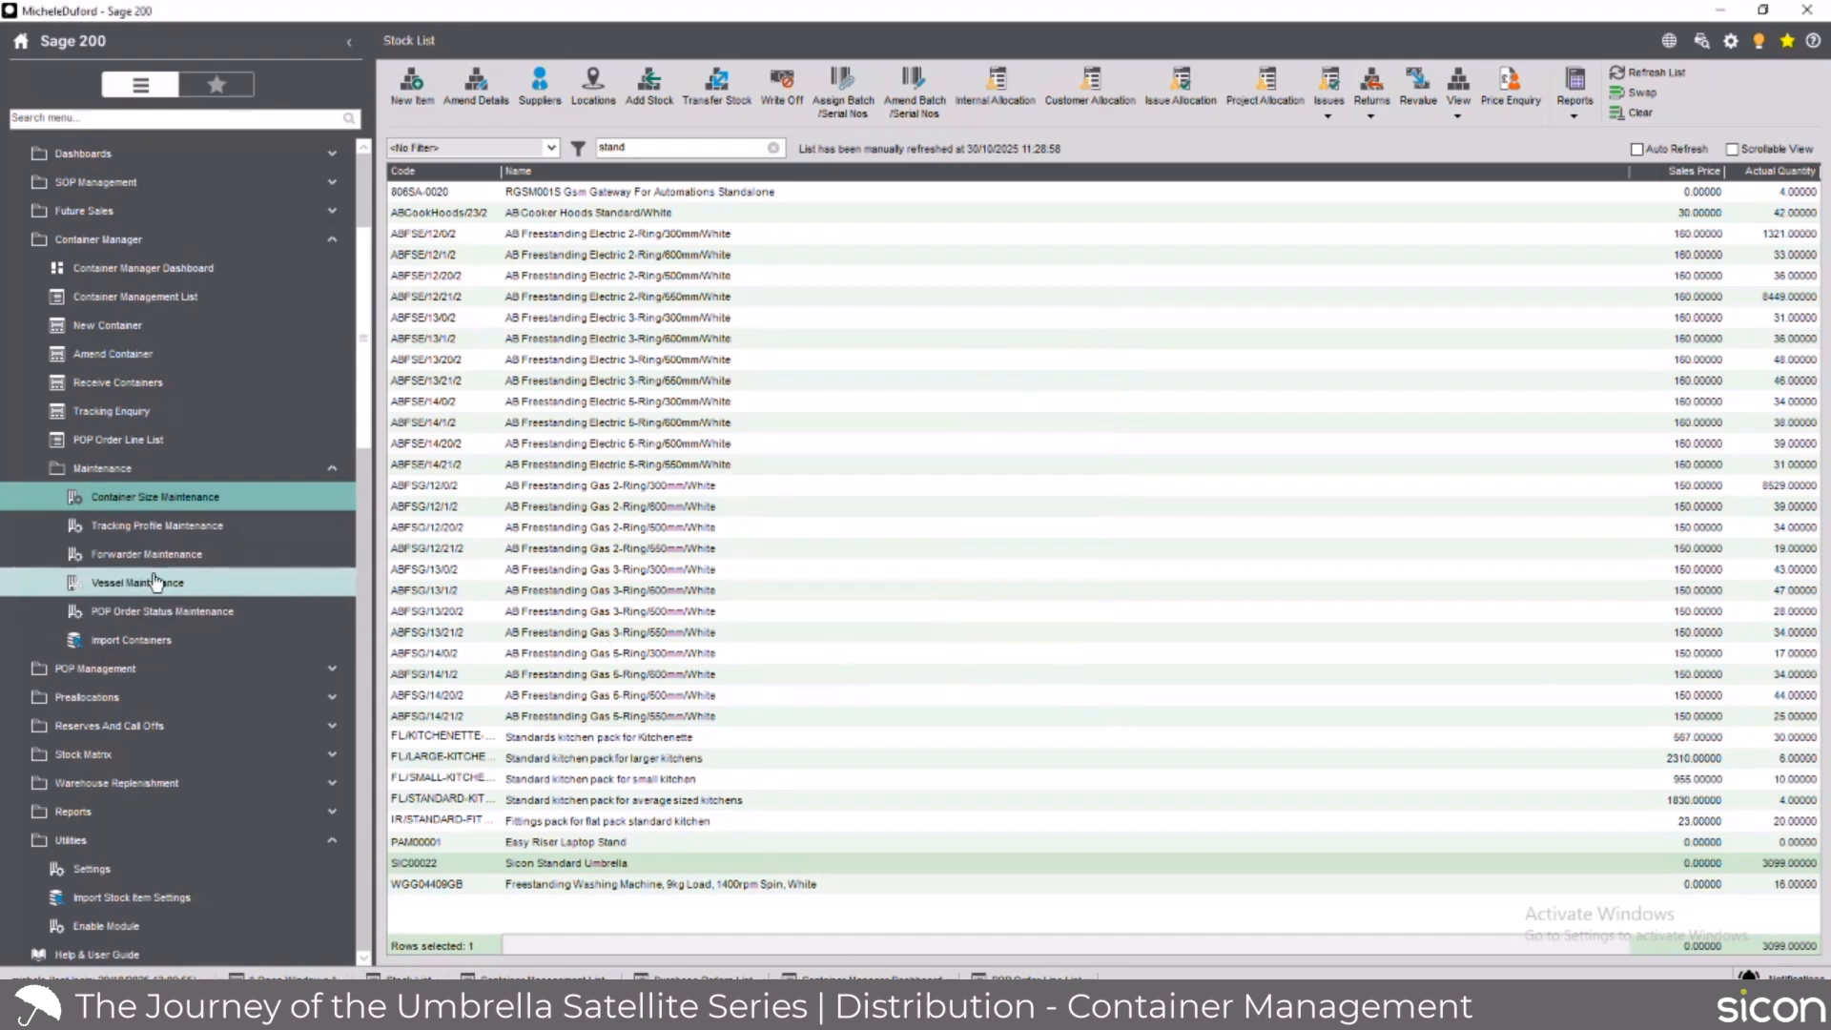
Open container CON0000043 from the Container Management List and review its summary, tracking dates and change history
left_click(141, 298)
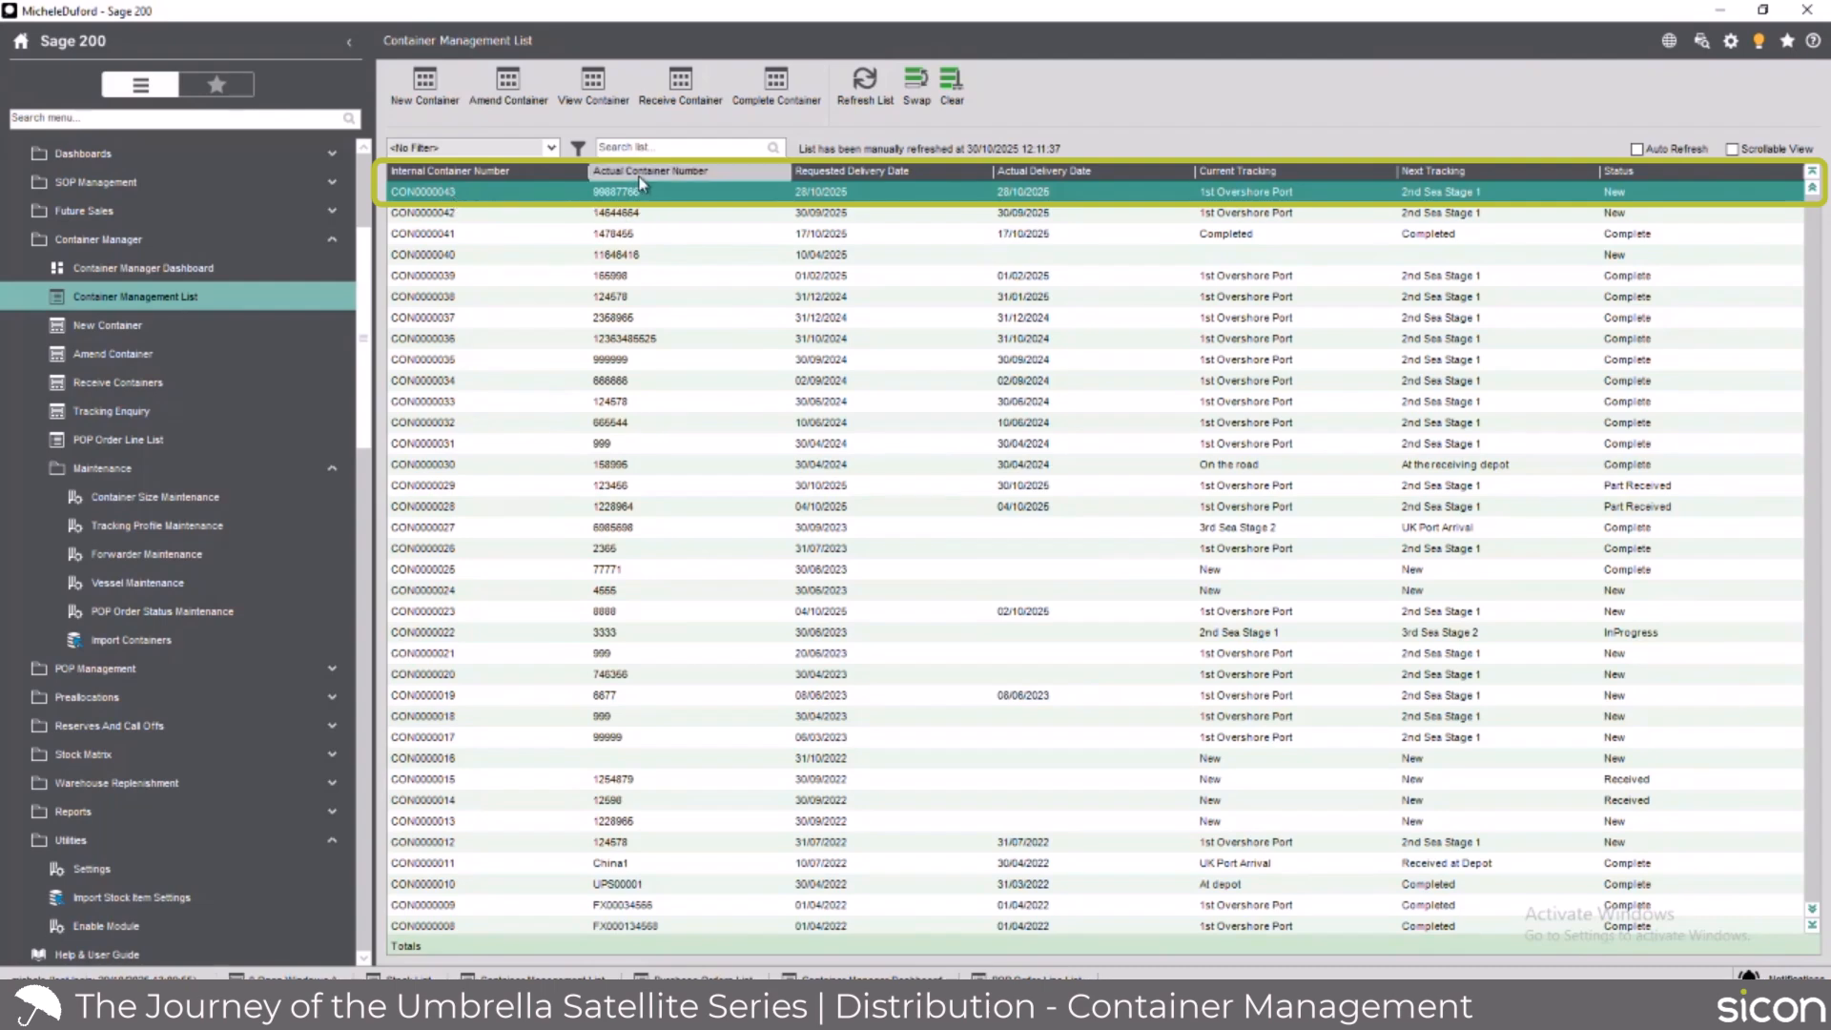
double_click(785, 193)
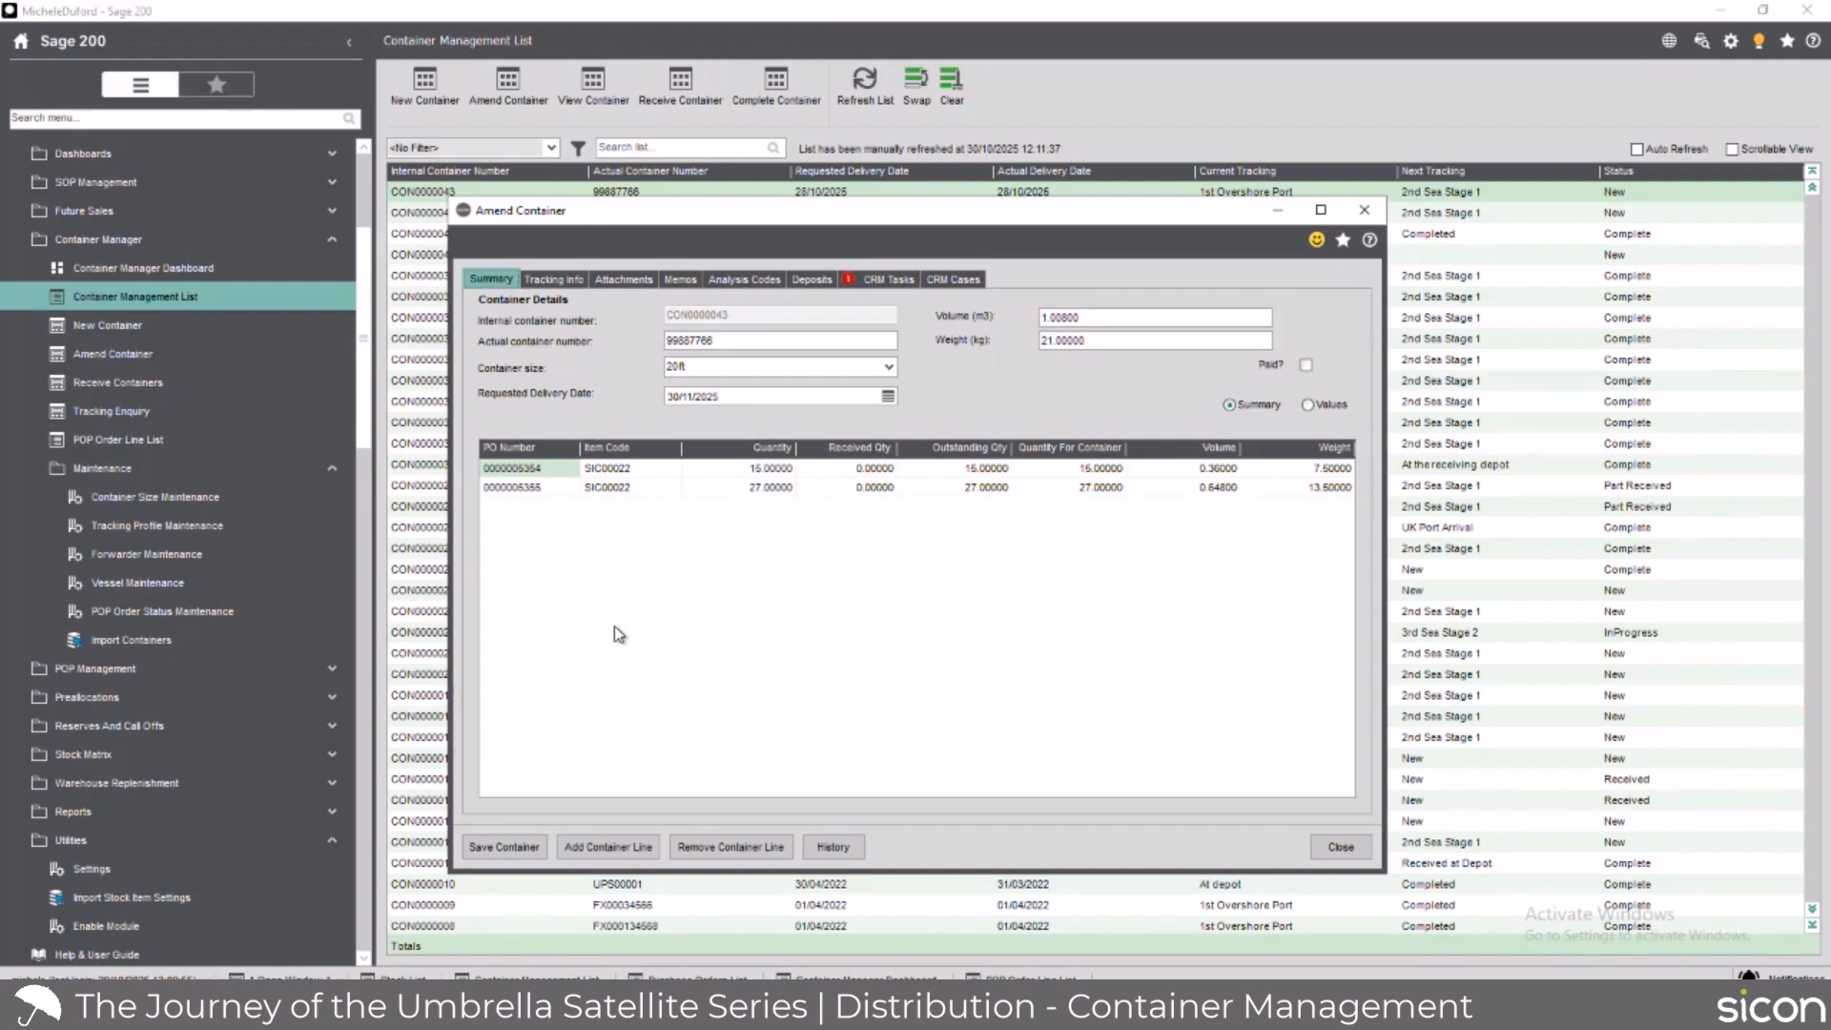
left_click(570, 282)
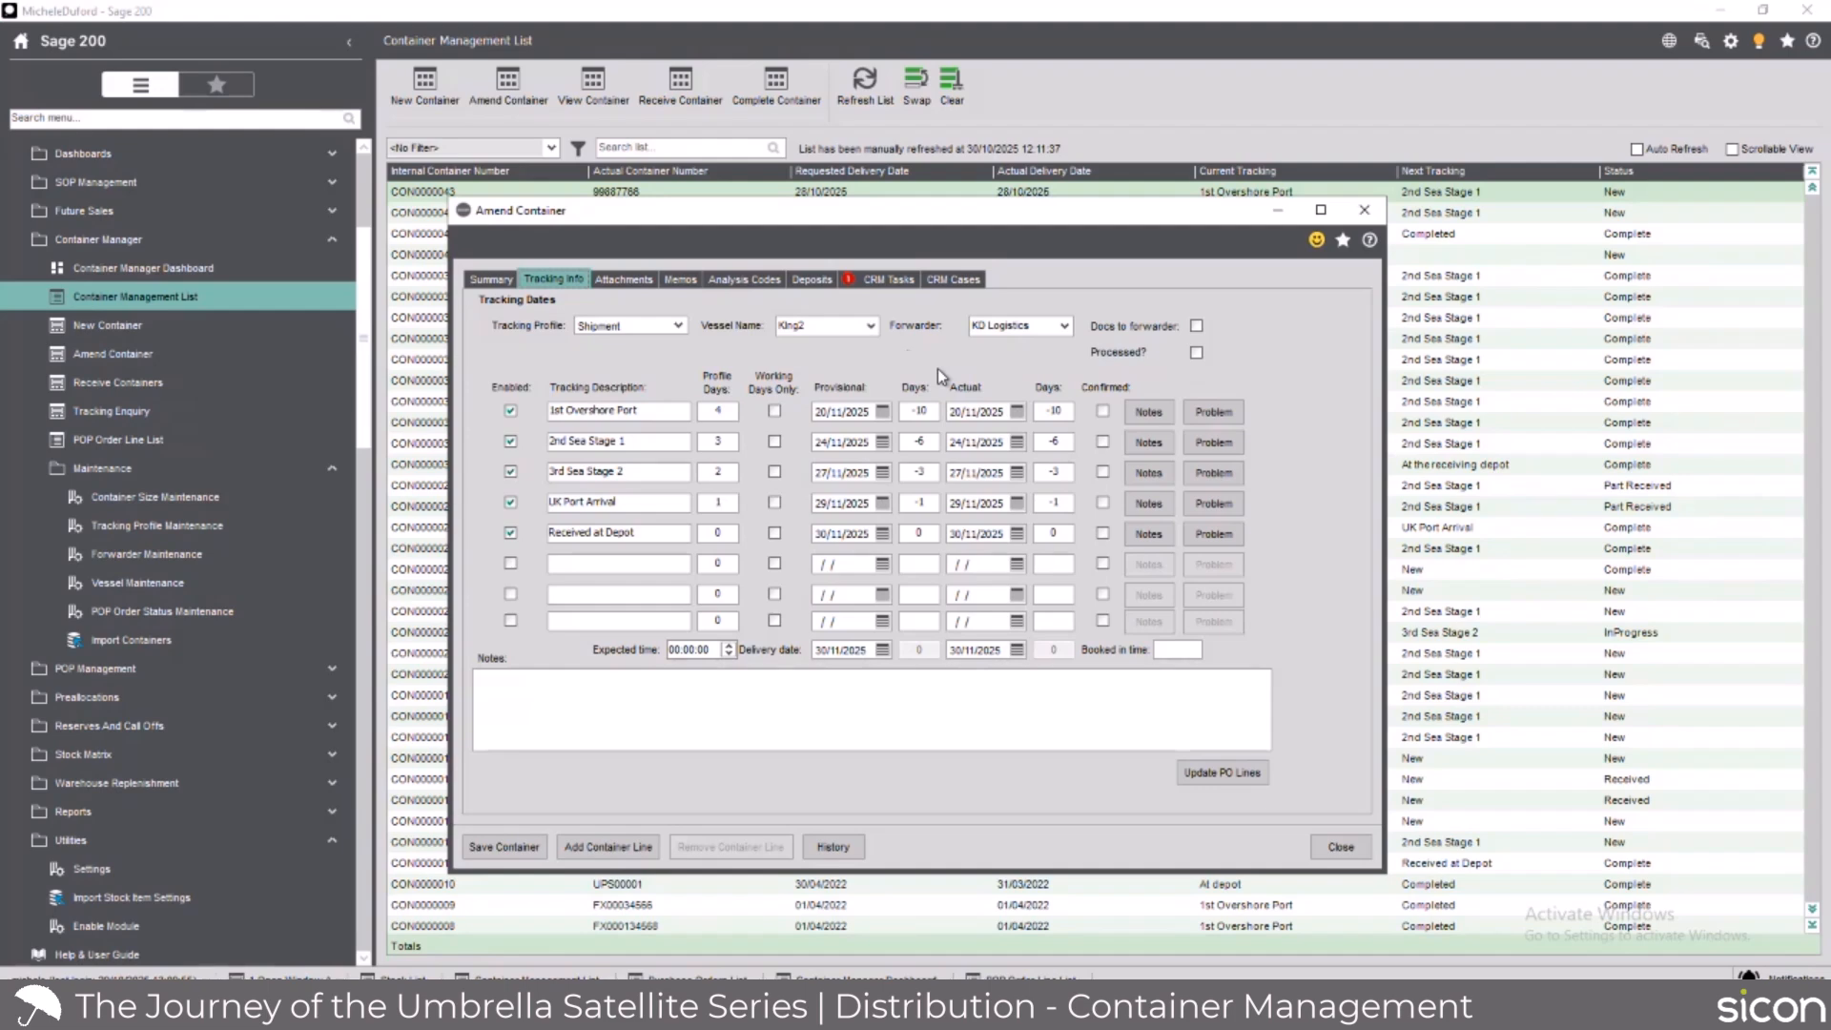
left_click(502, 278)
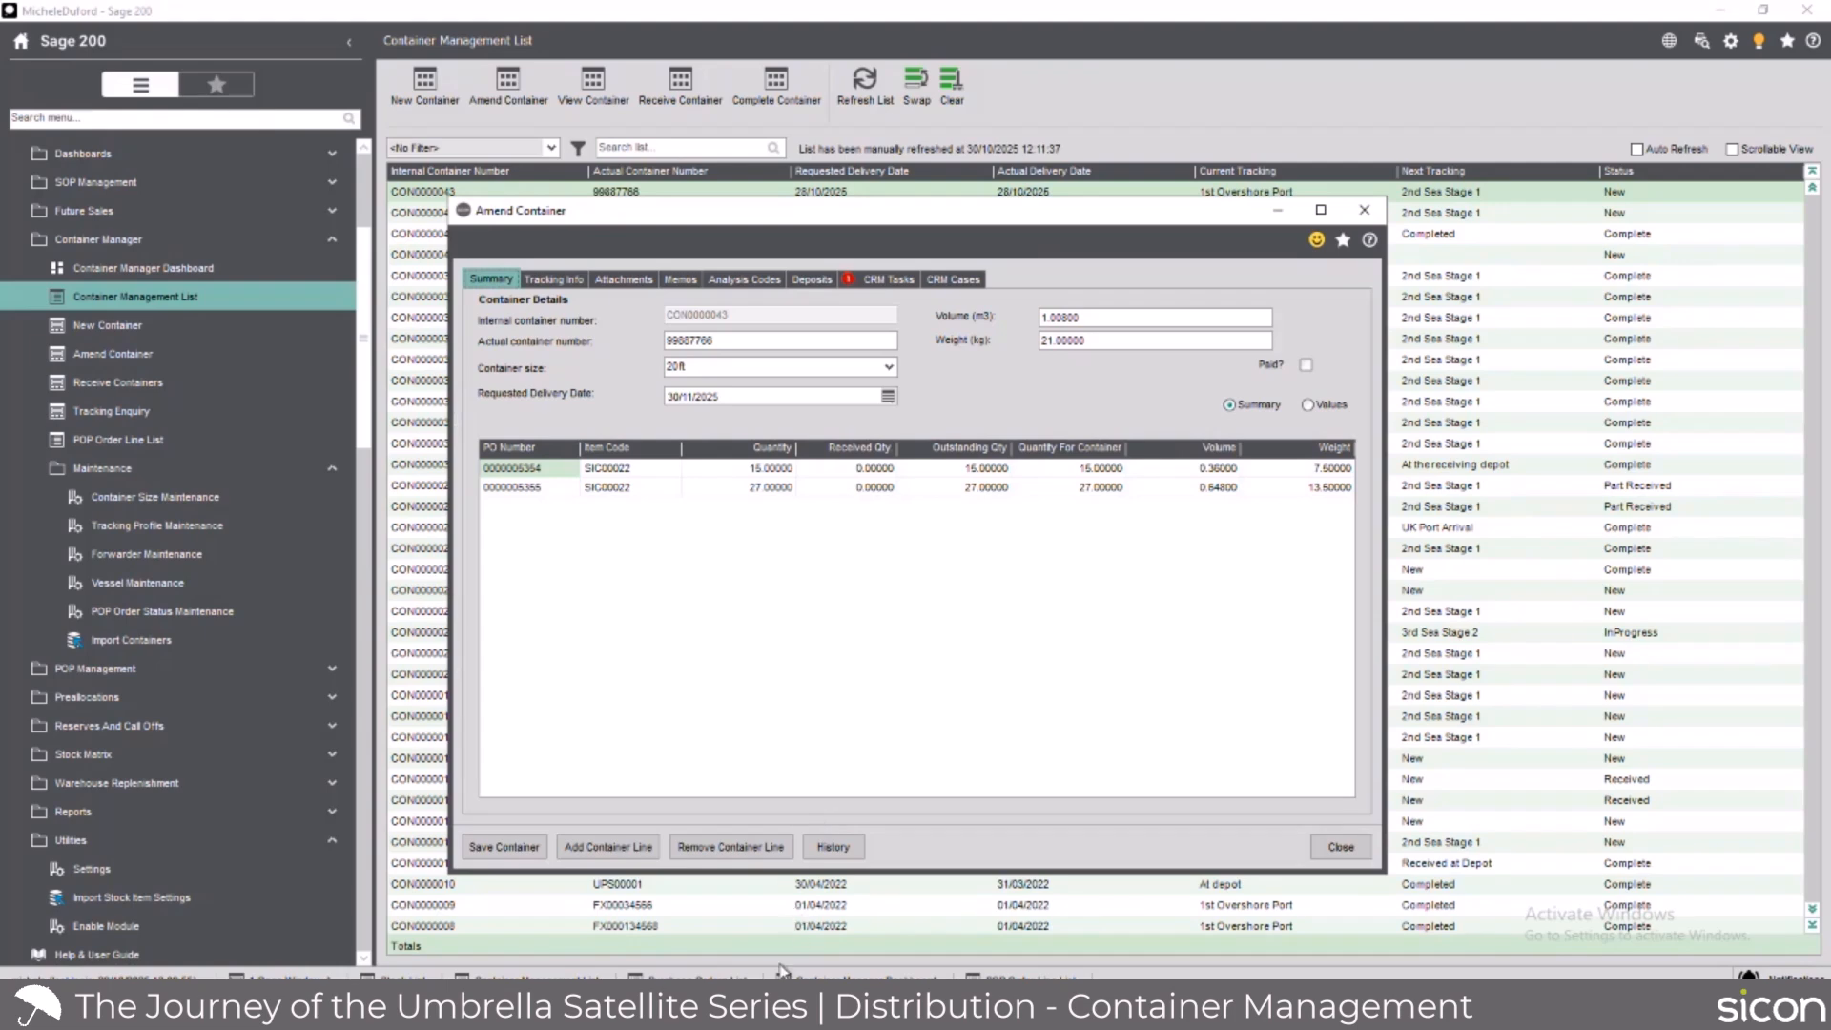
left_click(833, 848)
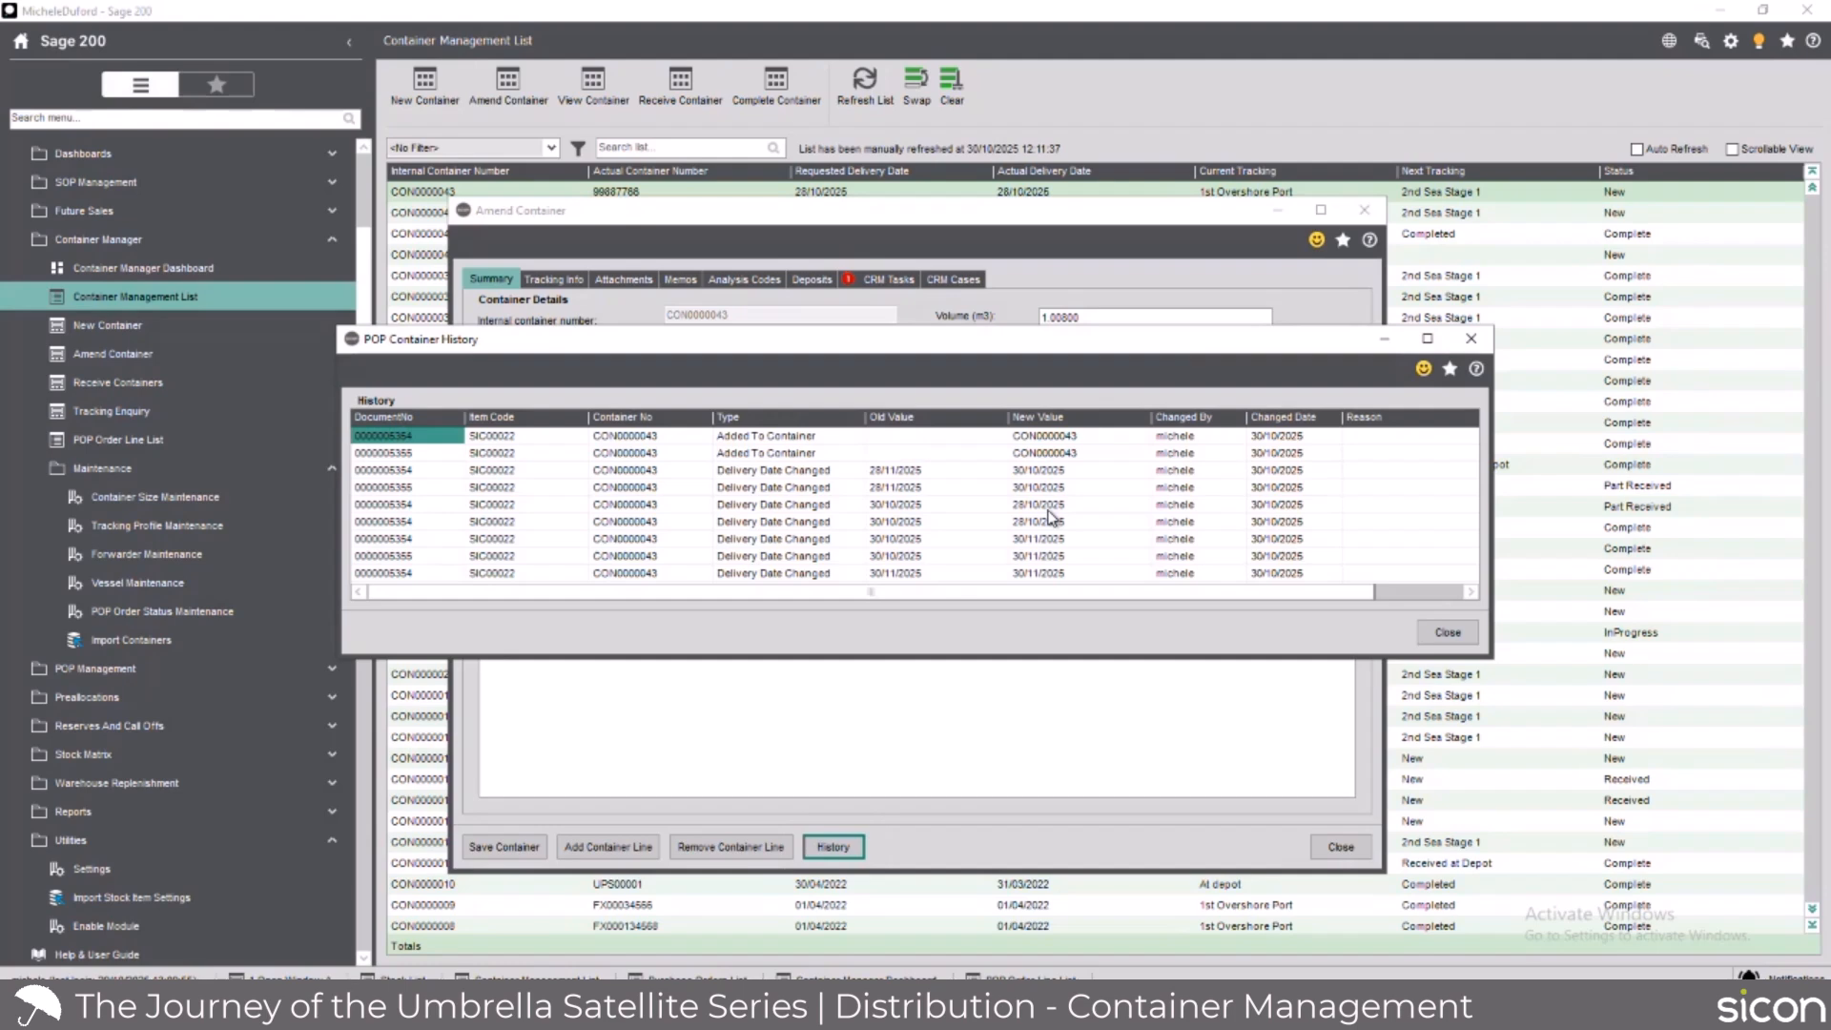
left_click(1447, 632)
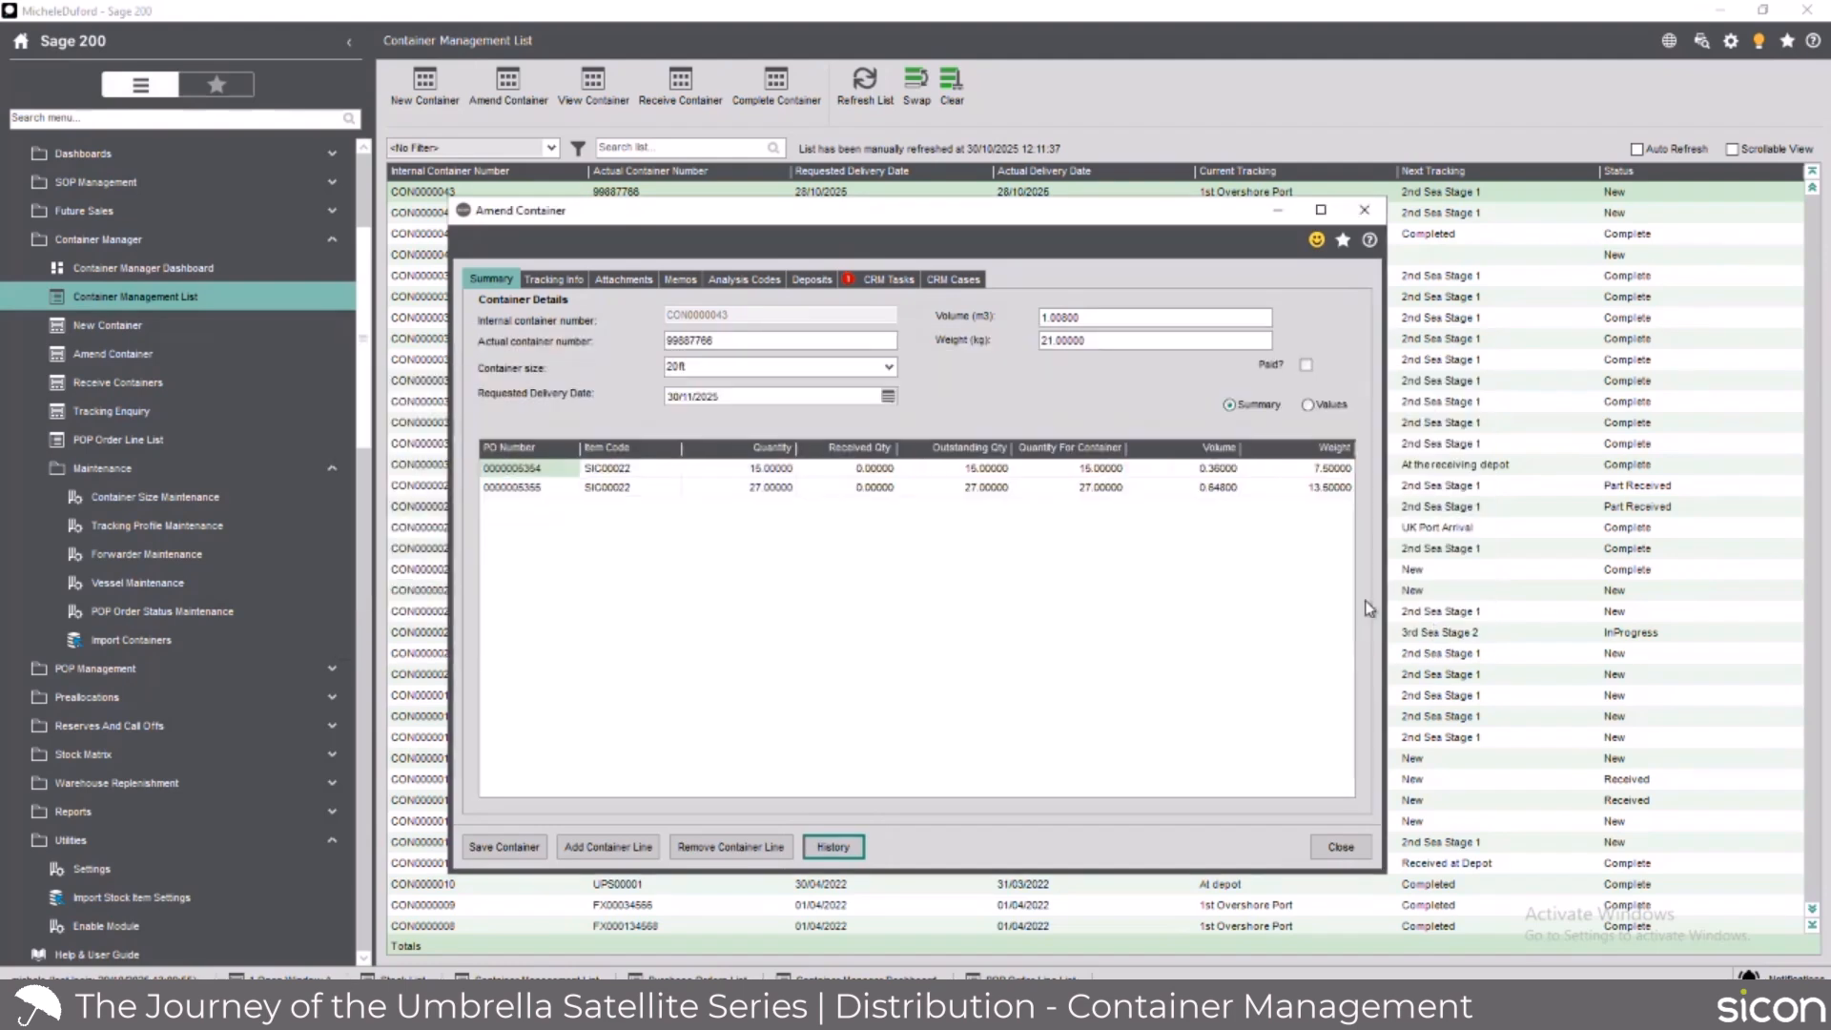
Examine the container's attachments, memos, analysis codes with the Country of Origin options, deposits and CRM tasks
left_click(620, 280)
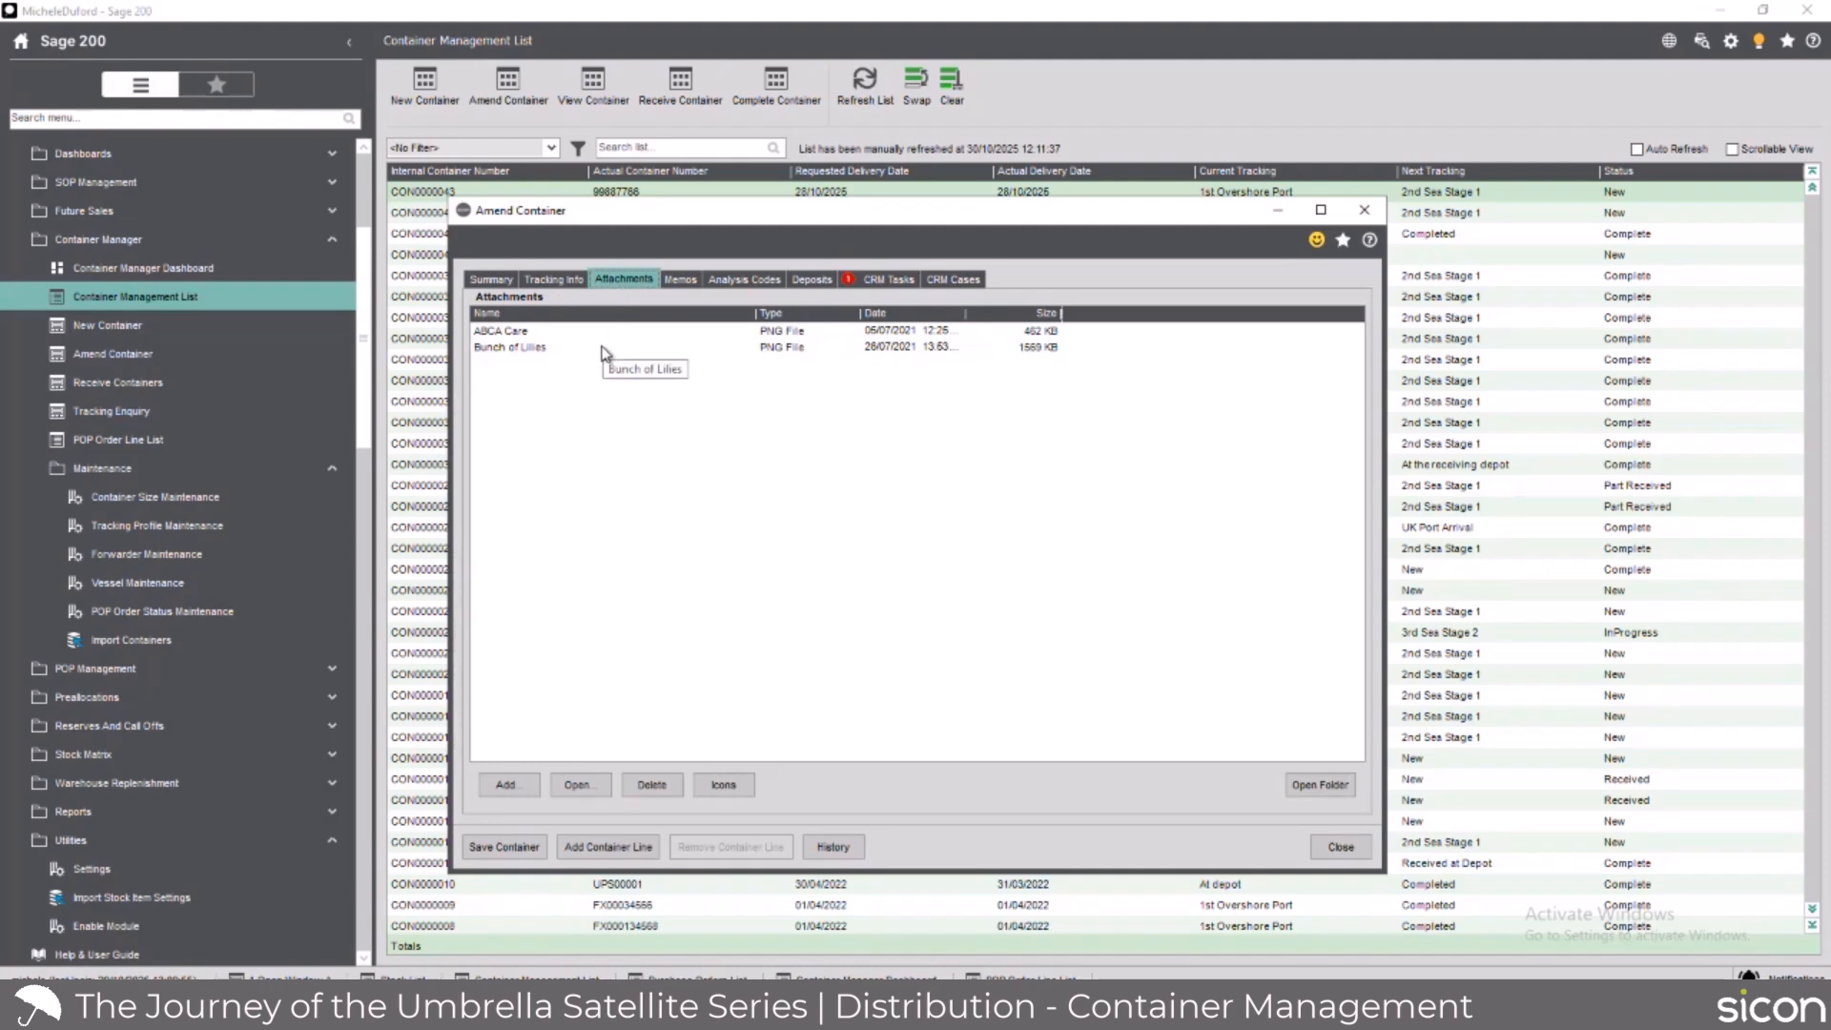
left_click(679, 280)
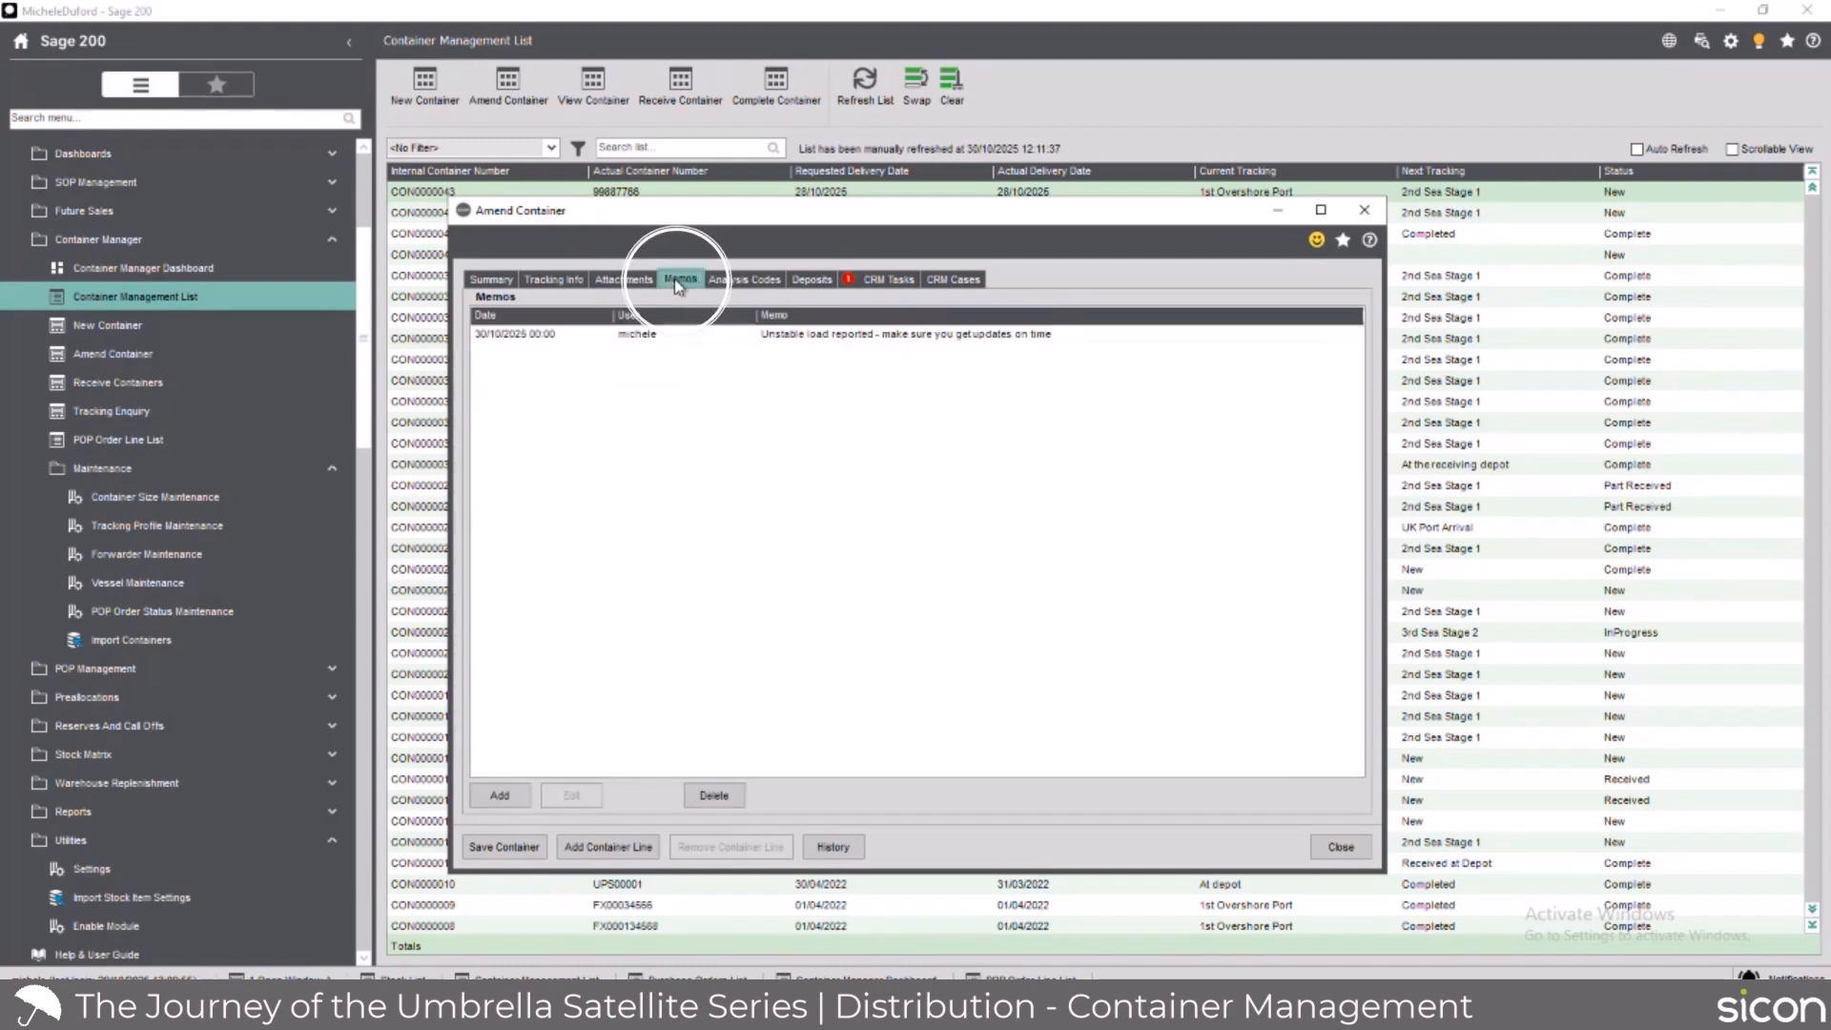
left_click(748, 282)
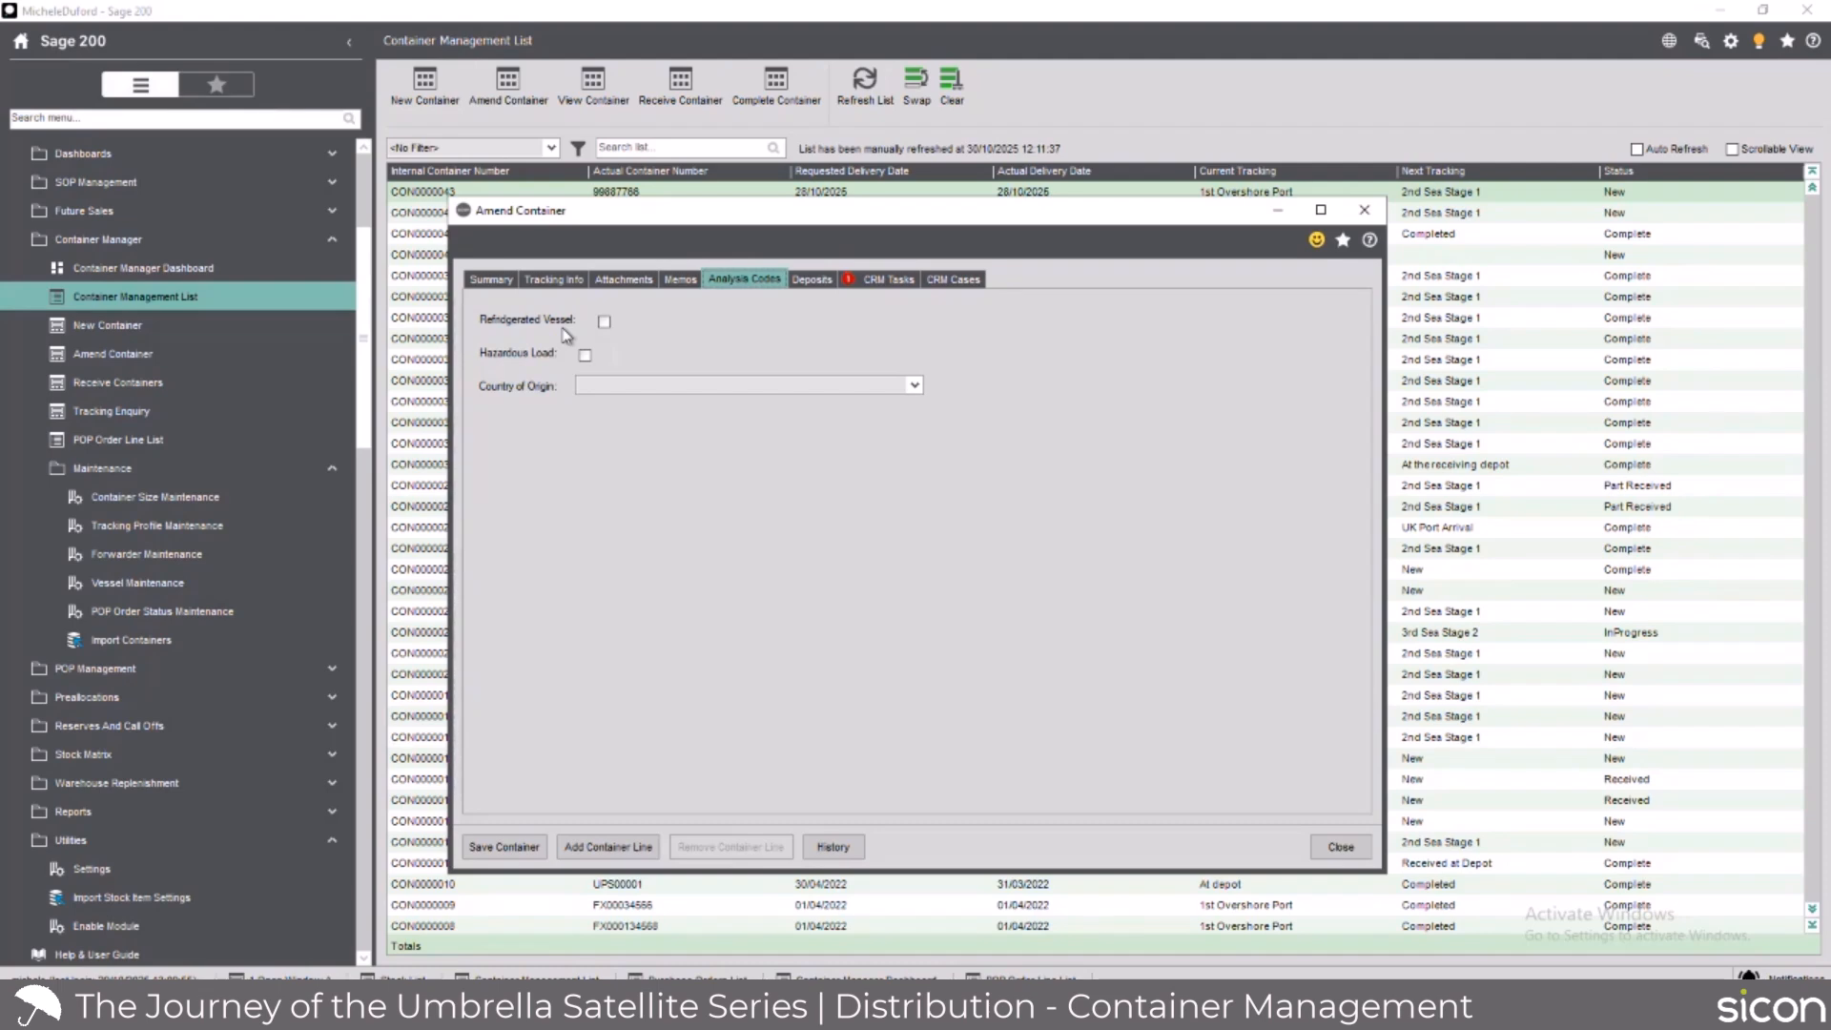
left_click(915, 387)
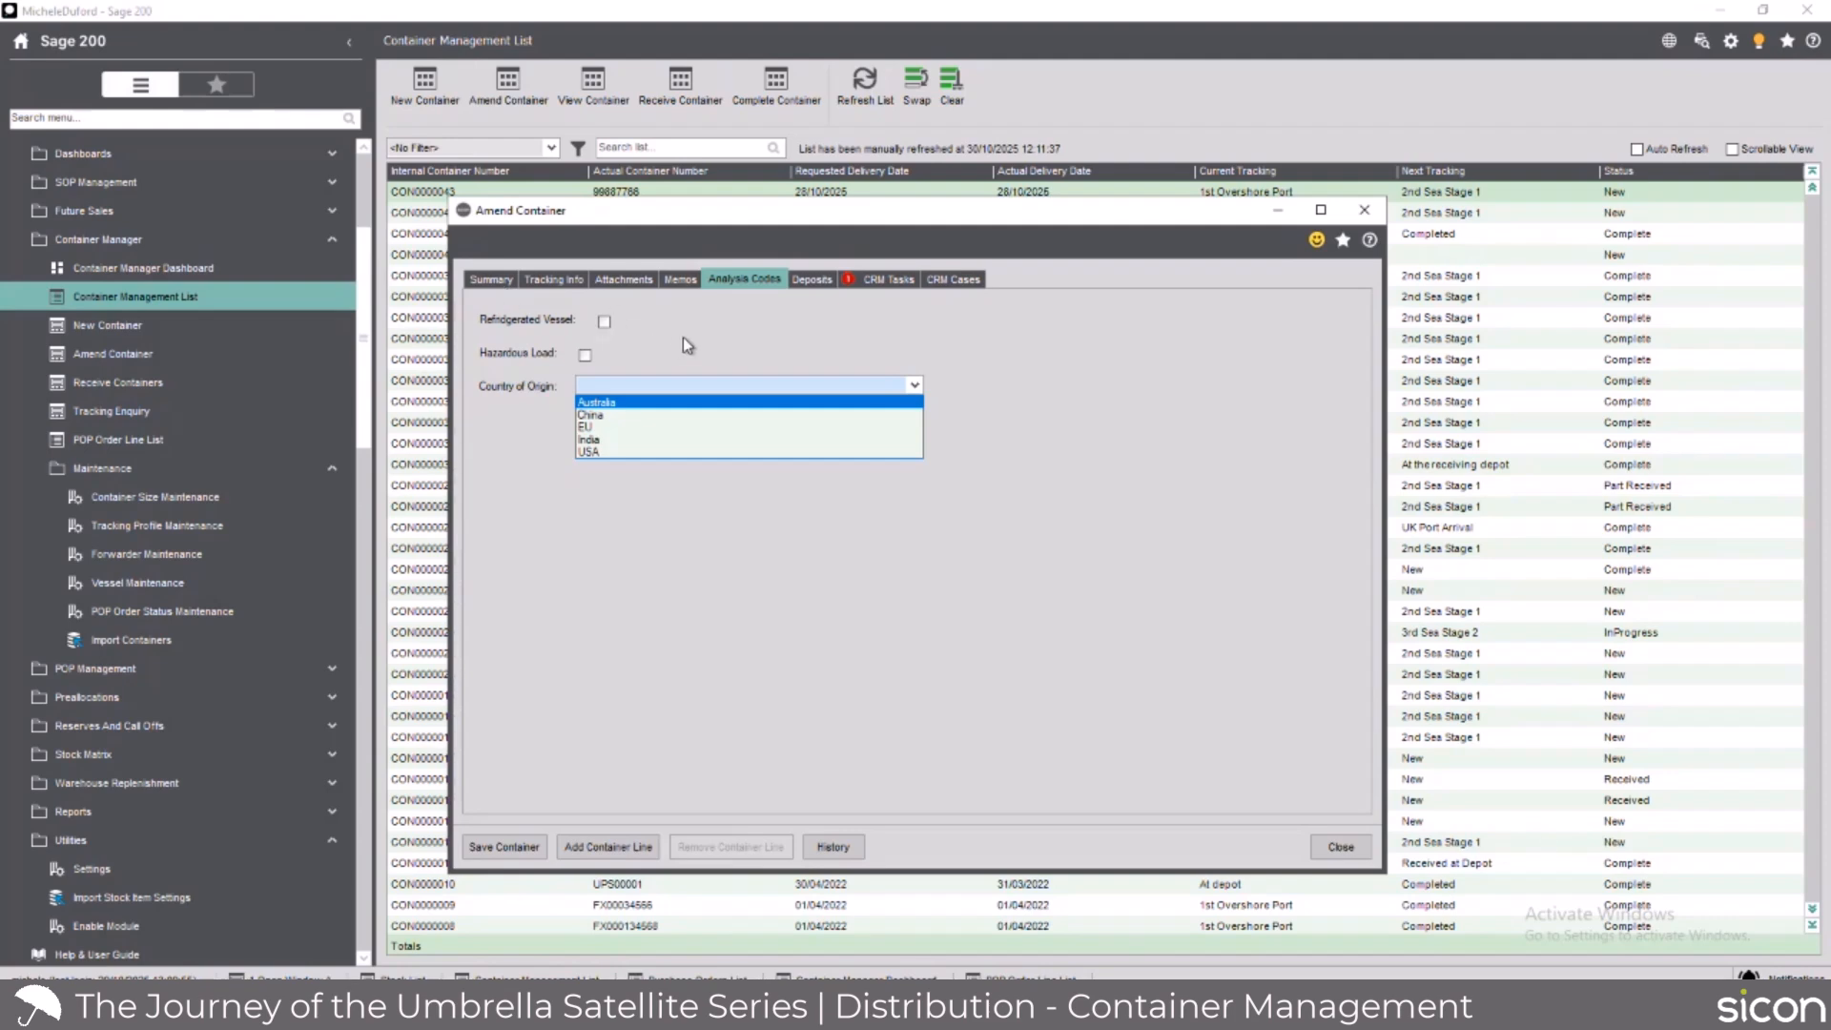
left_click(810, 277)
left_click(812, 283)
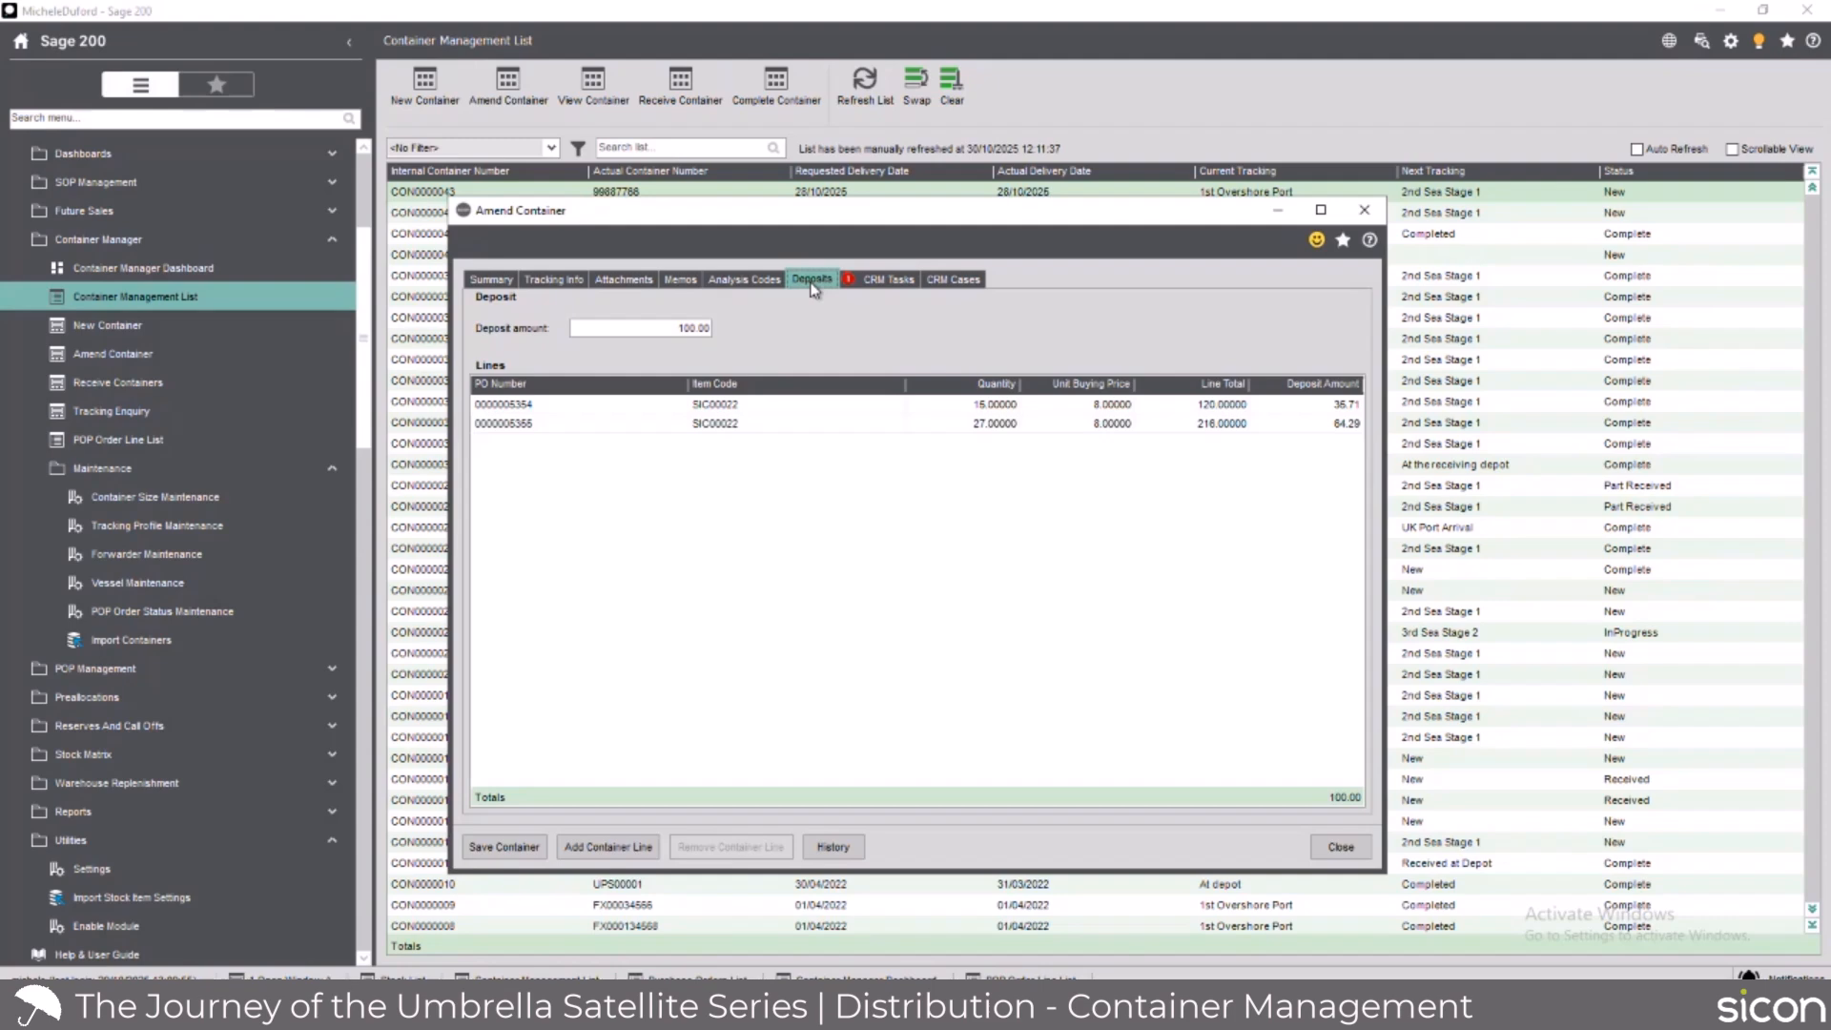
left_click(900, 281)
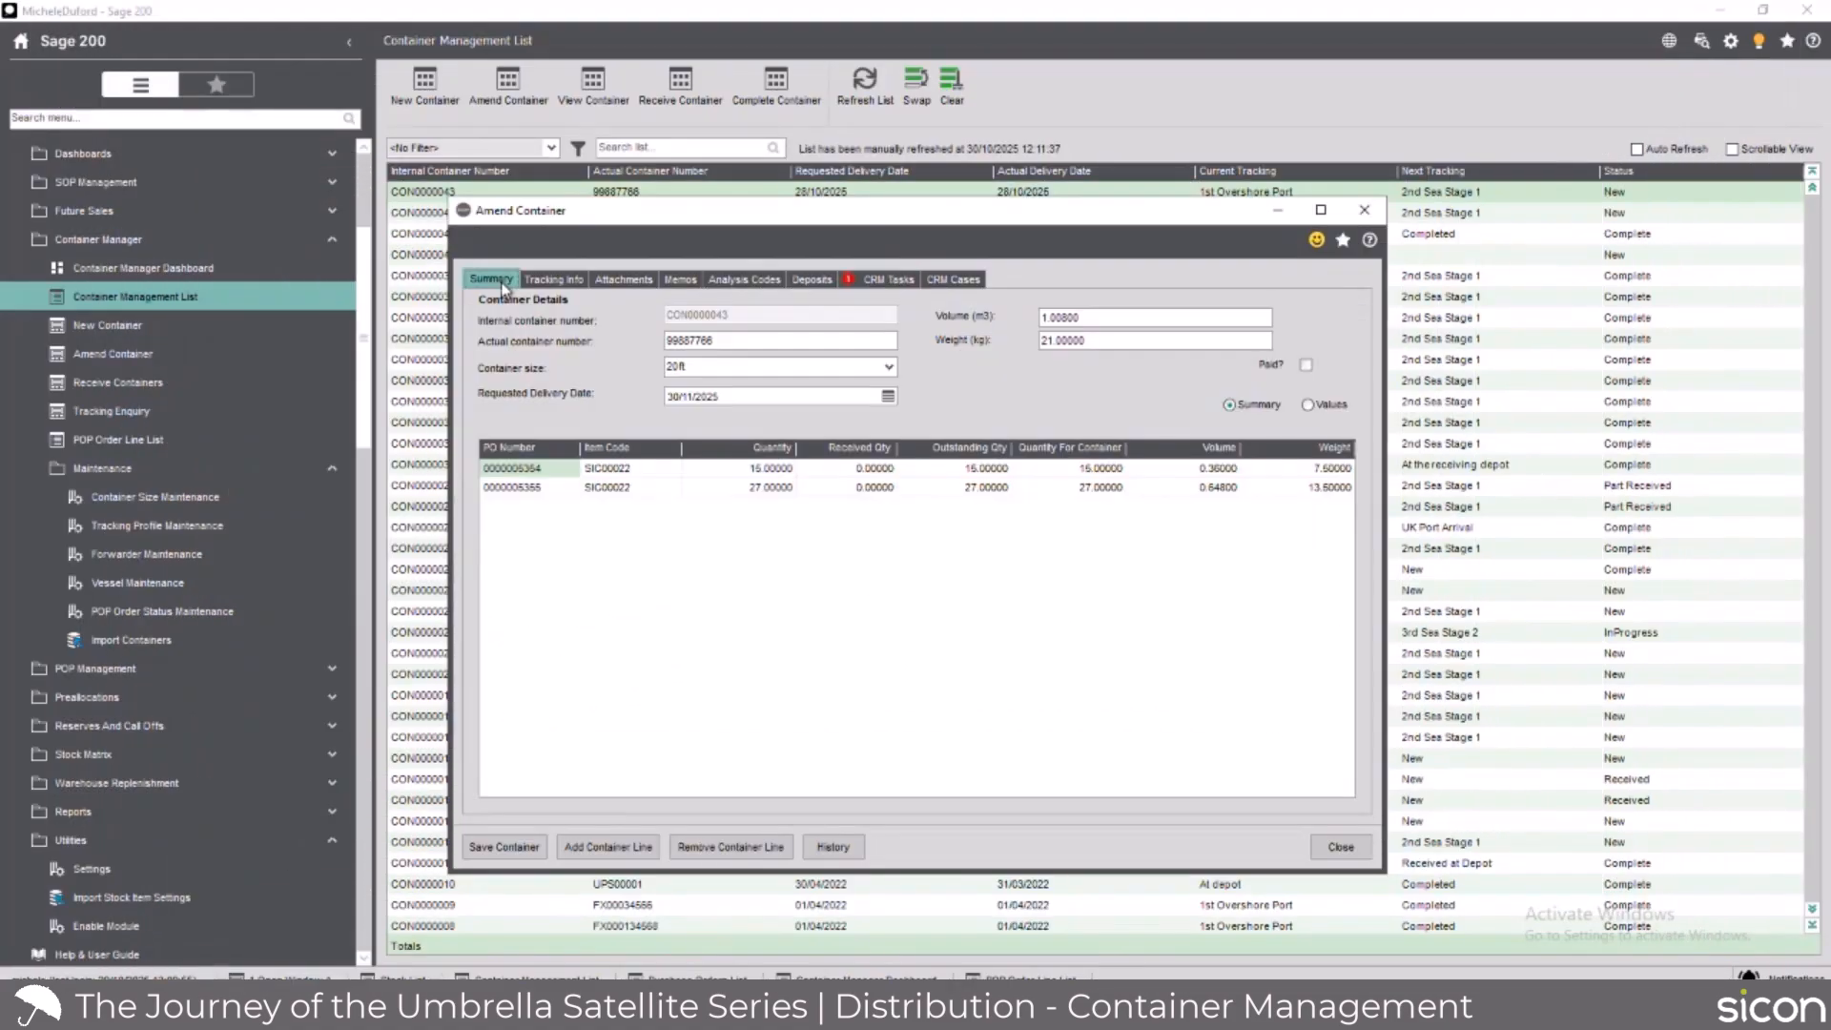
Search for purchase order lines from supplier Desou that could be added to the container, and close the container without adding any
left_click(504, 288)
left_click(634, 848)
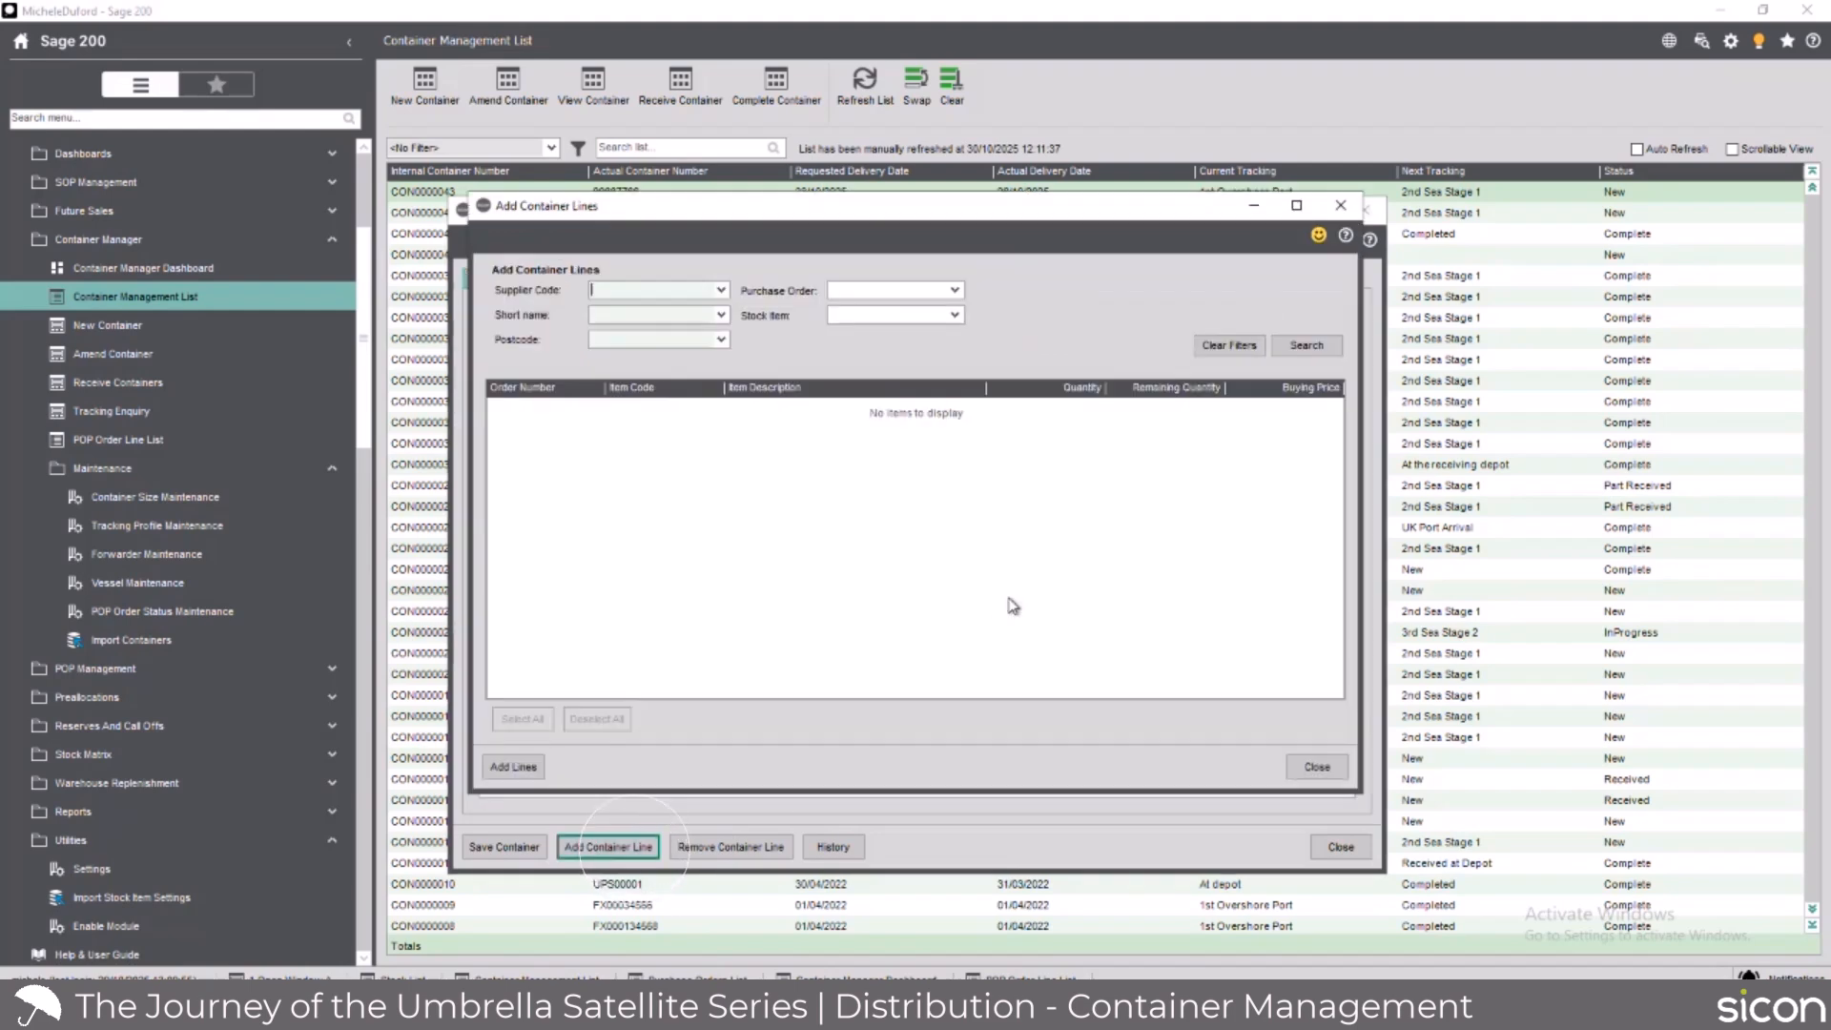
left_click(722, 315)
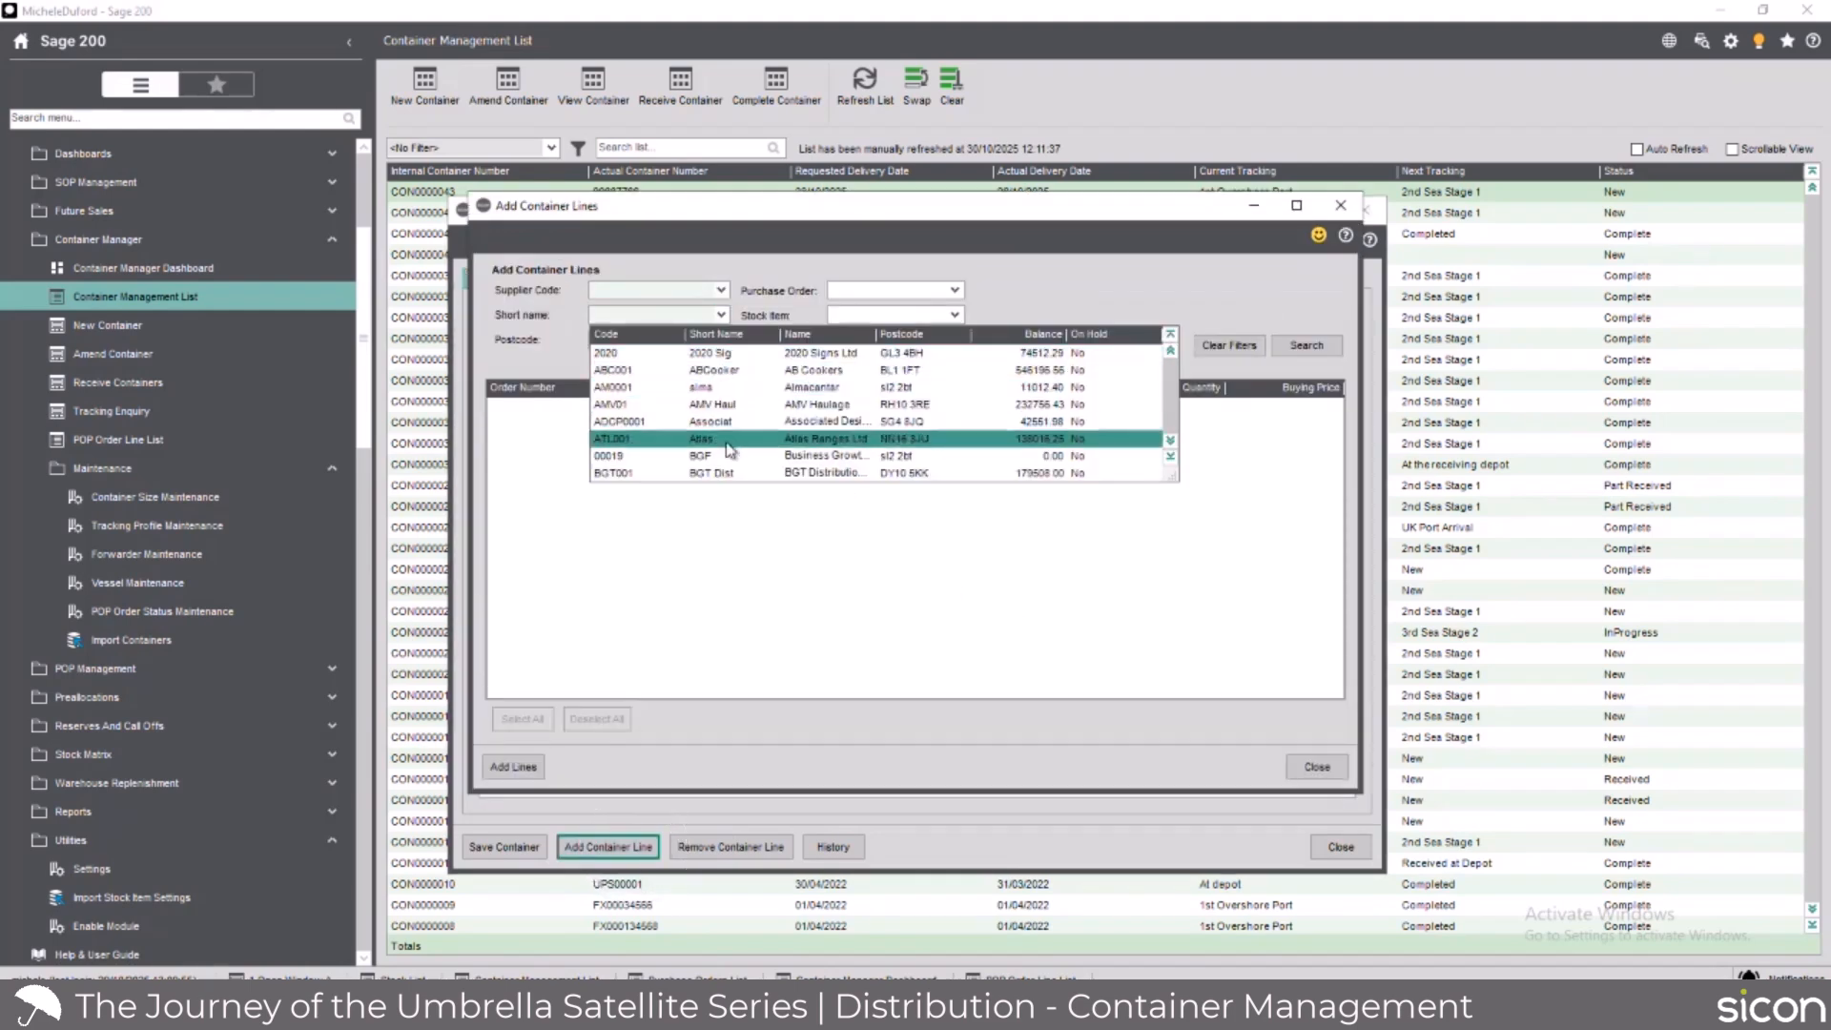
scroll(734, 477, "down", 1)
scroll(735, 476, "down", 5)
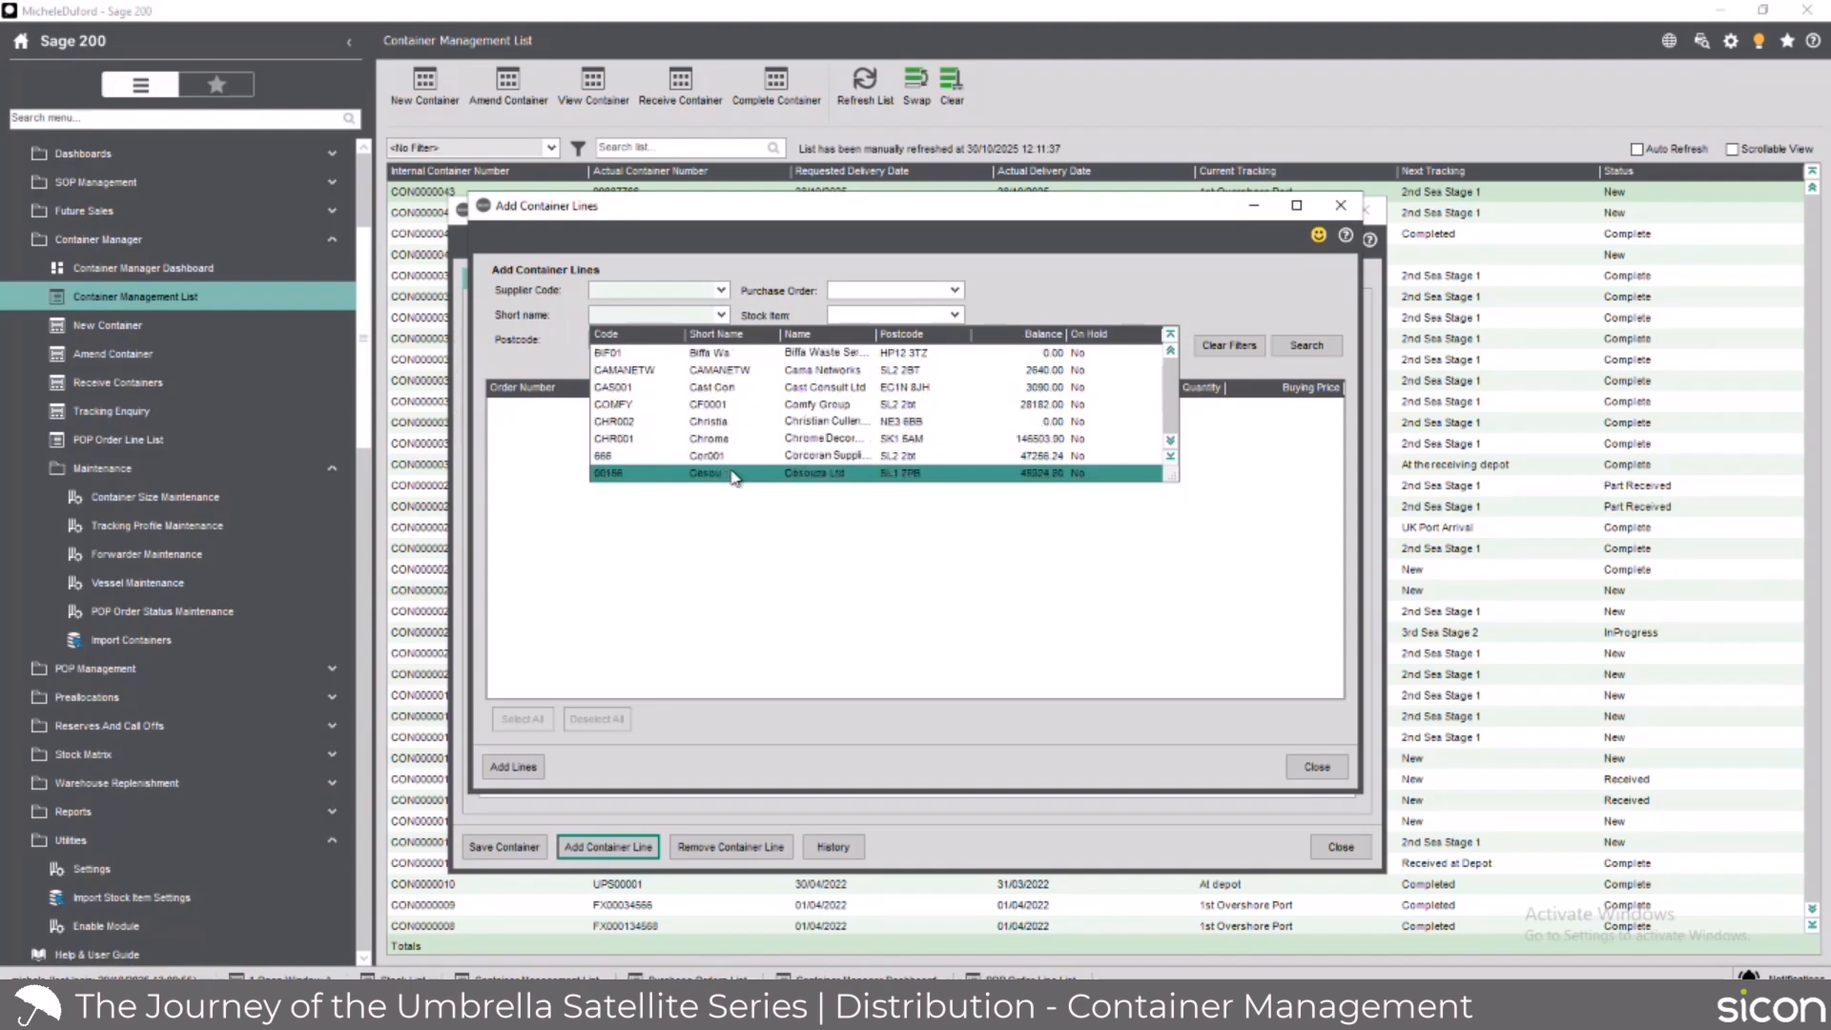
left_click(734, 477)
left_click(1308, 346)
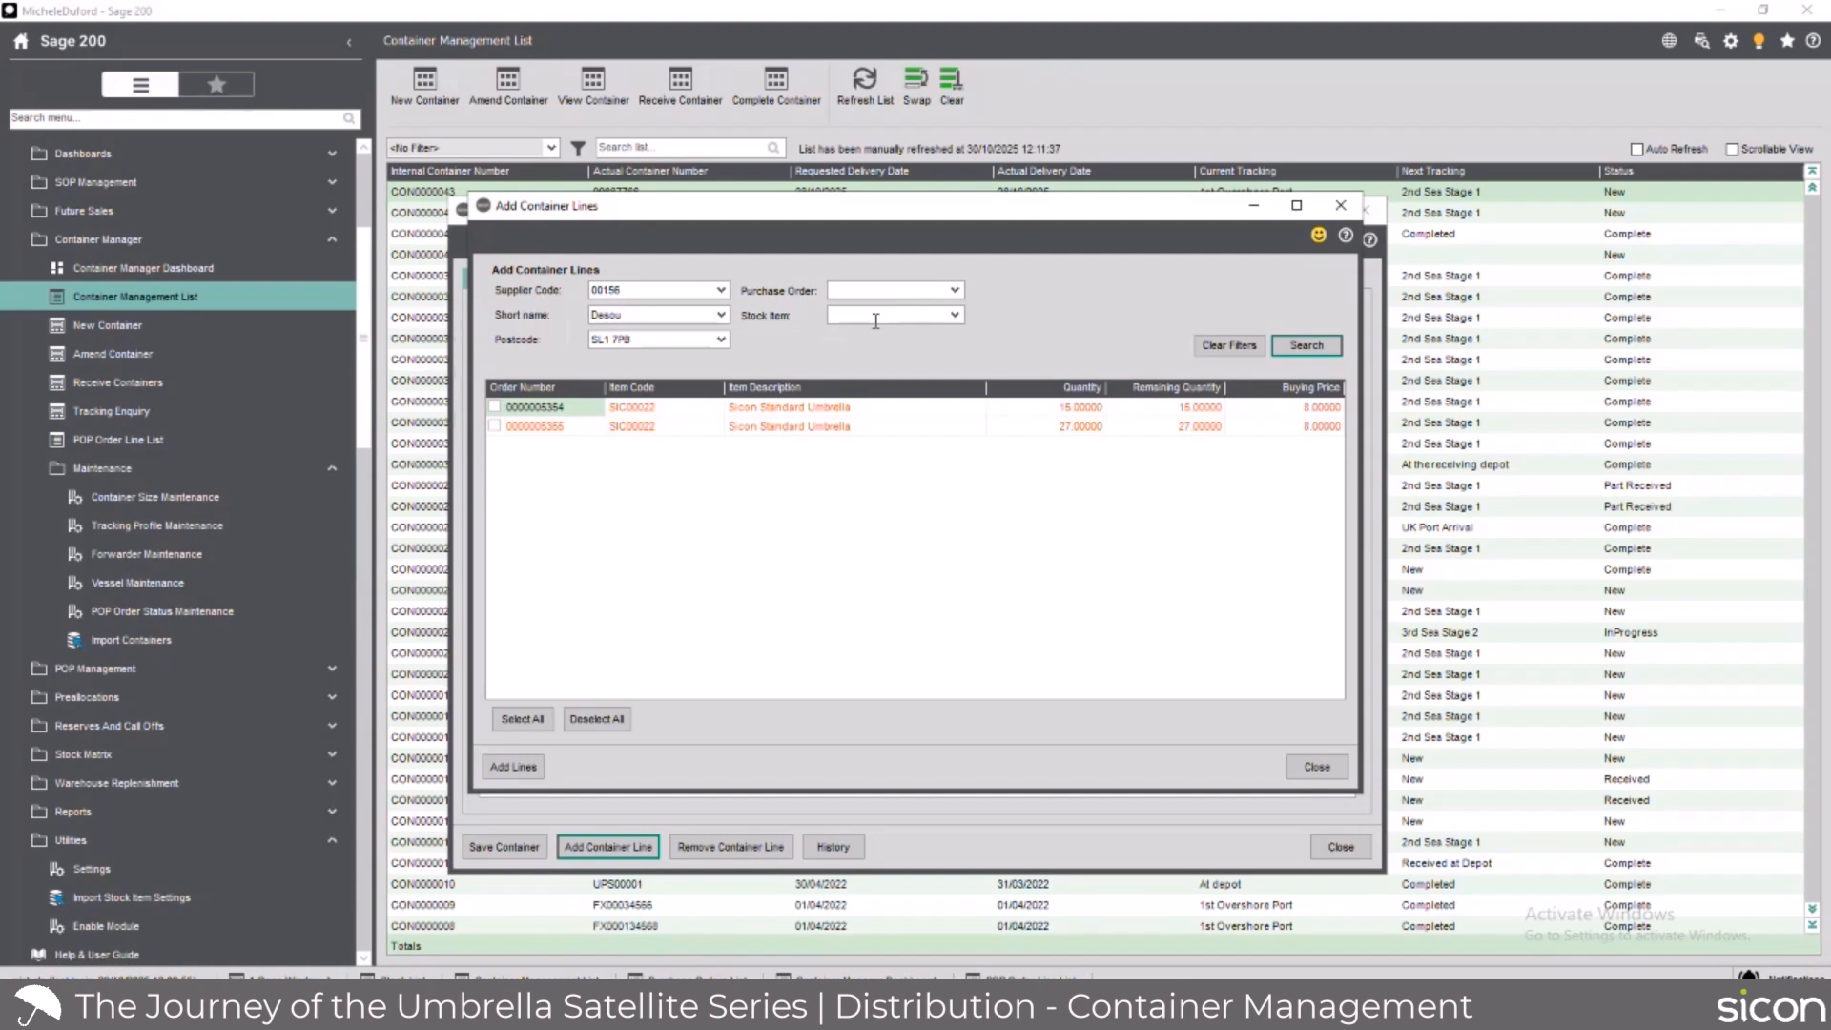
left_click(1316, 766)
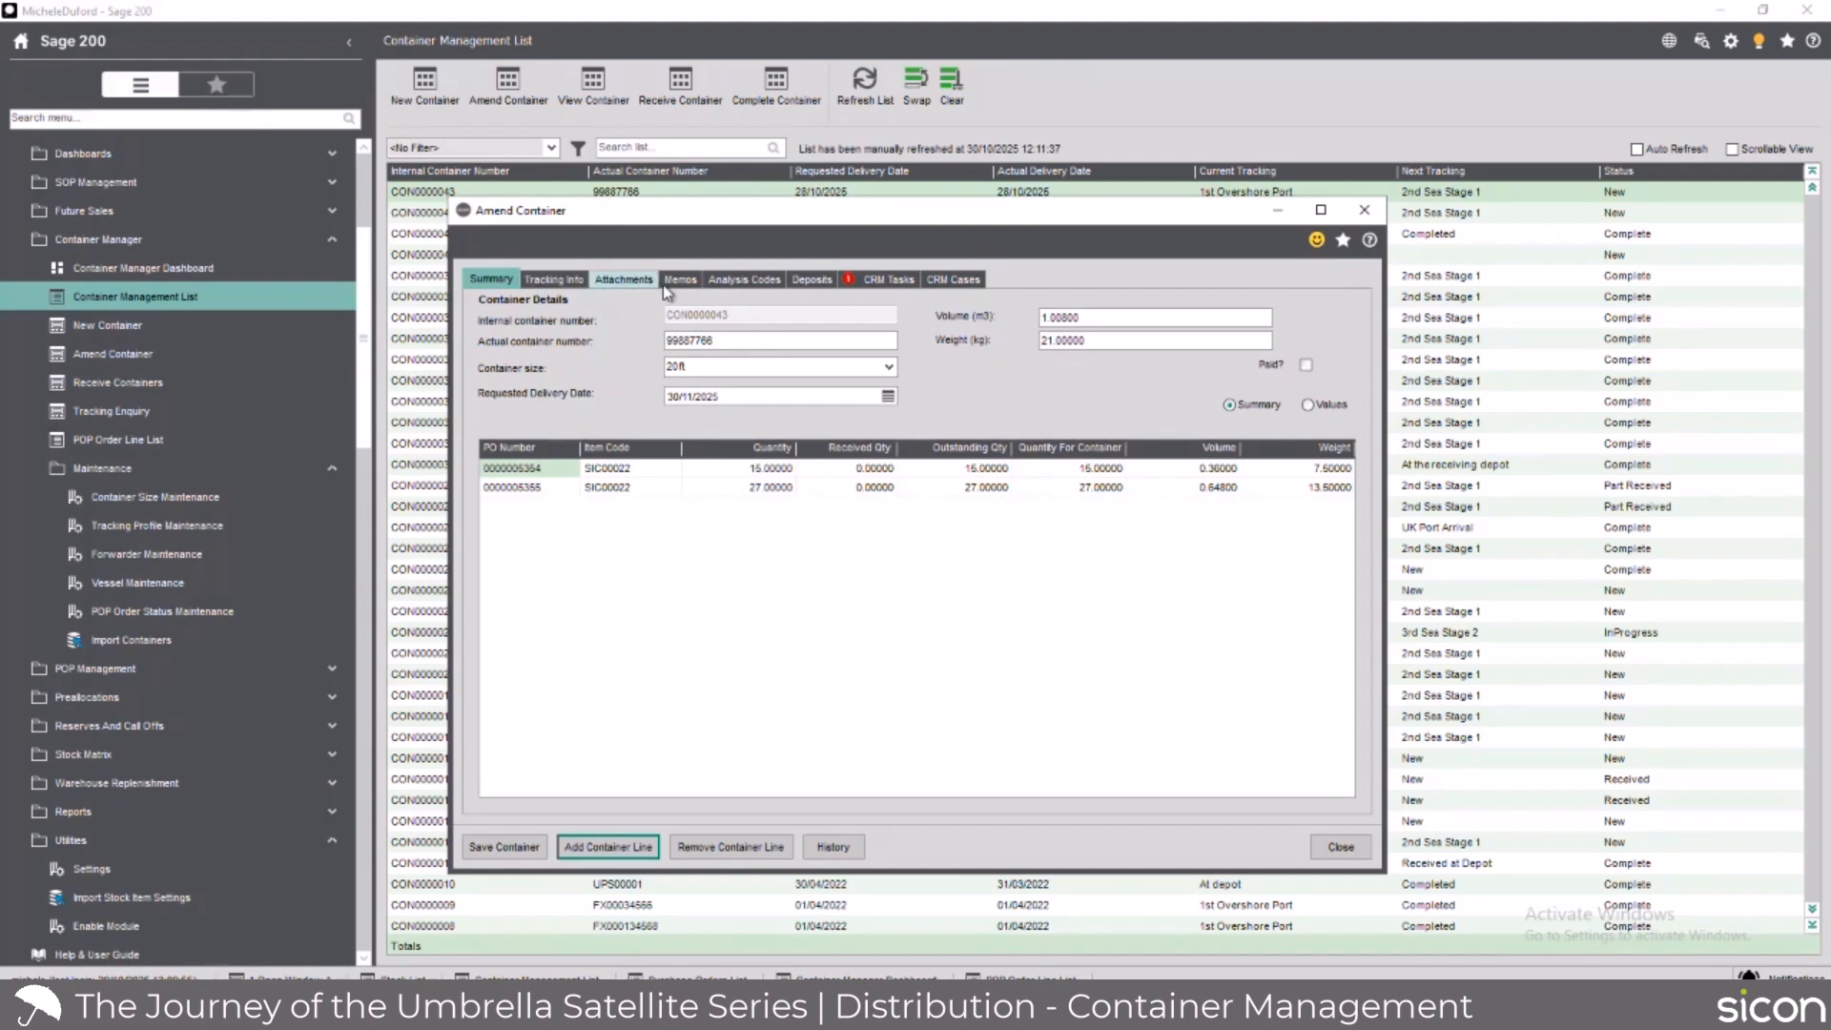
left_click(1339, 847)
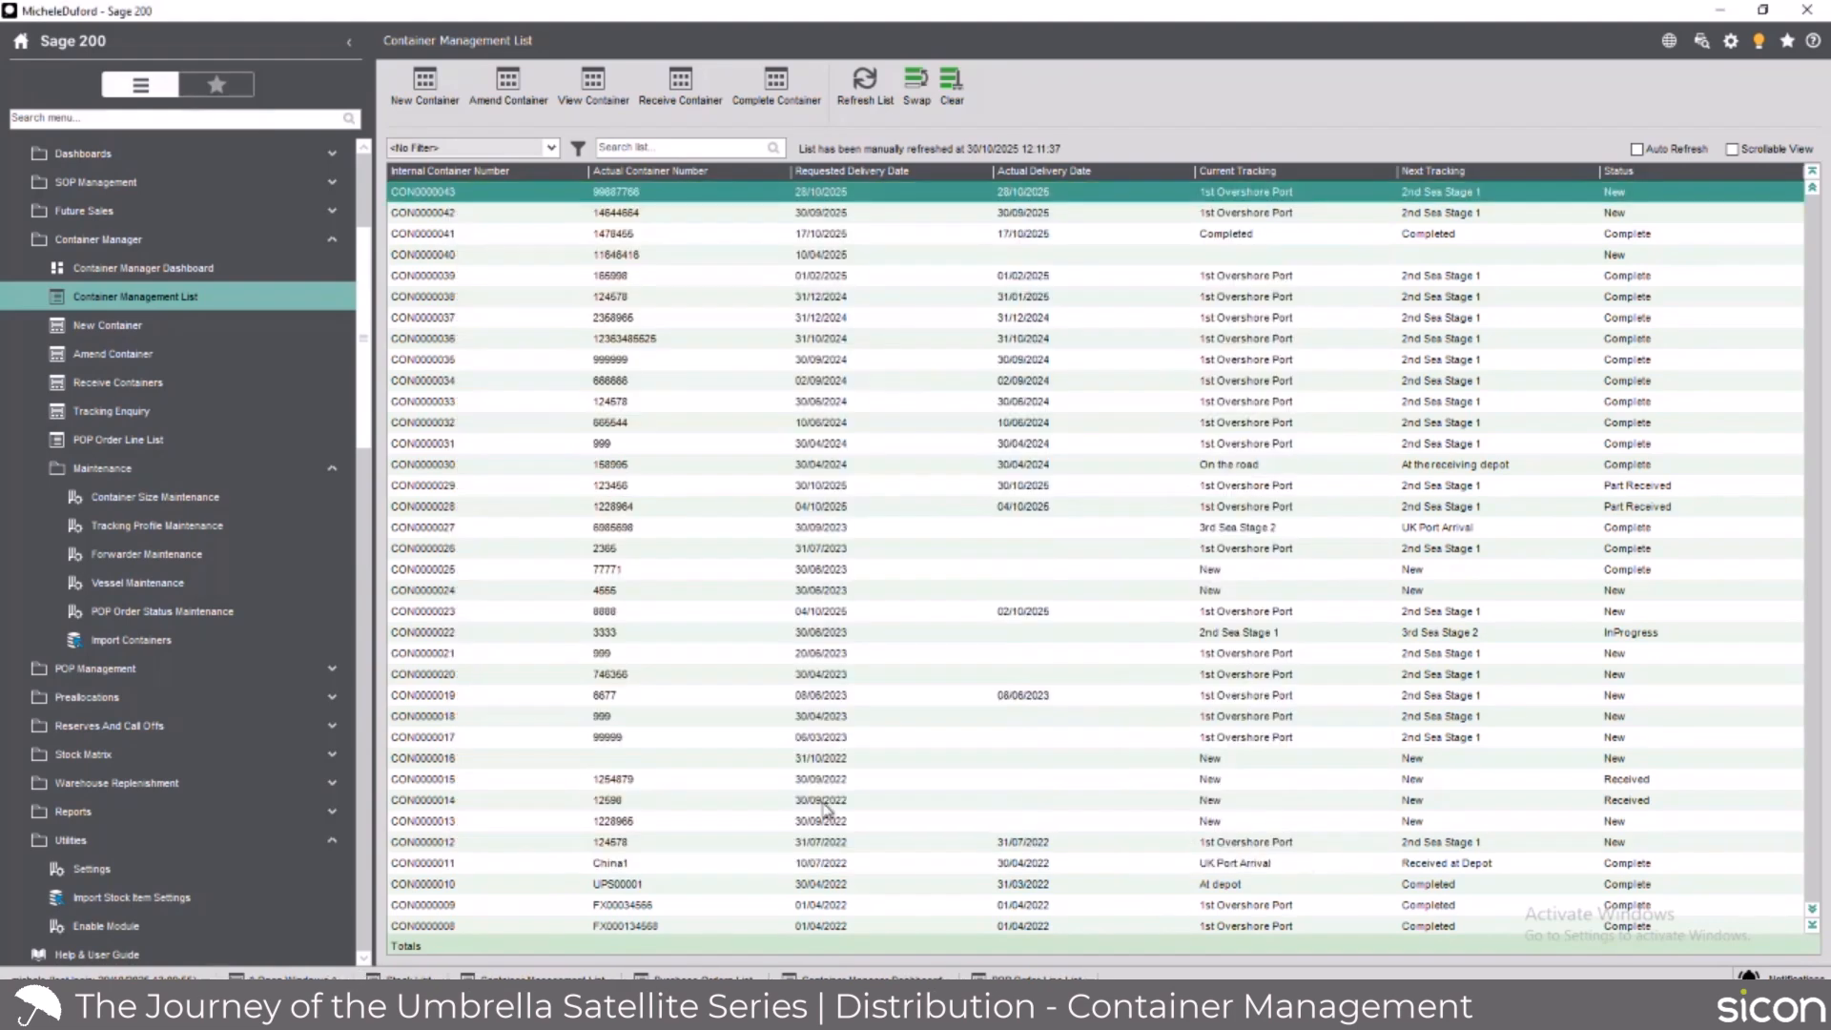
Refresh the Purchase Orders List and open the Sicon Standard Umbrella line of the newest Desouza Ltd order for editing
left_click(672, 977)
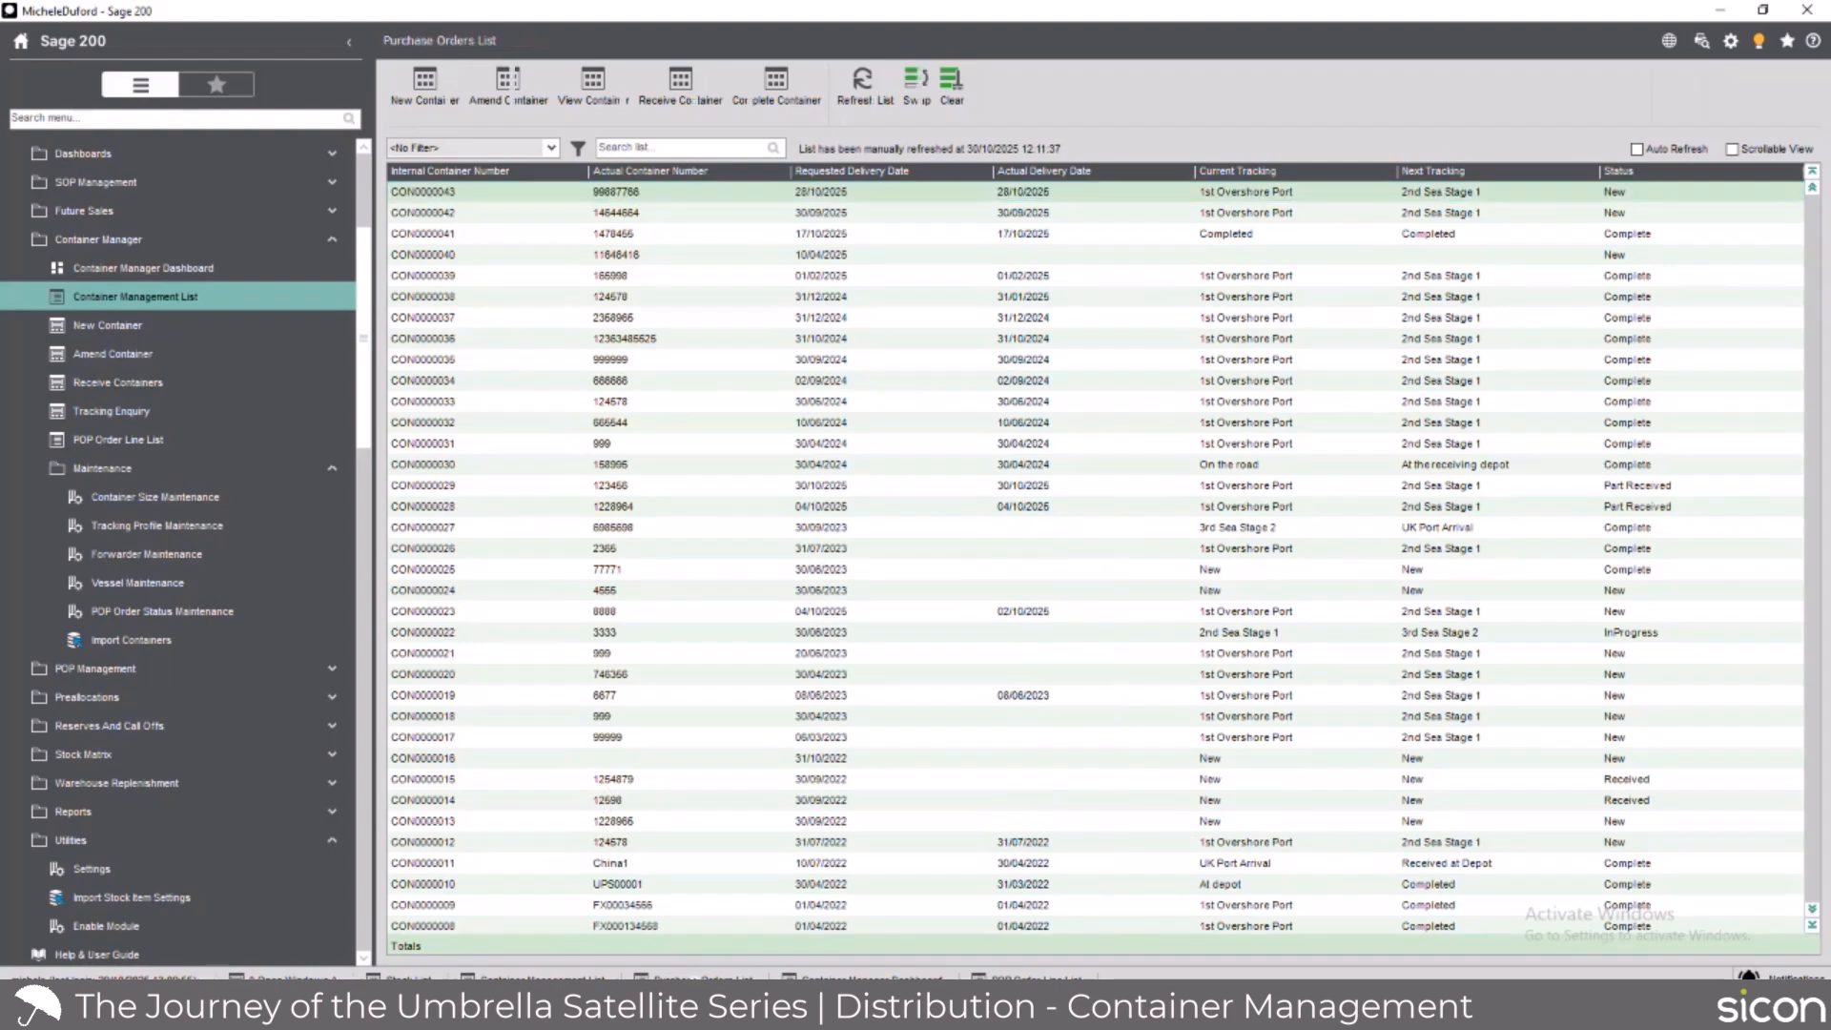
left_click(1753, 72)
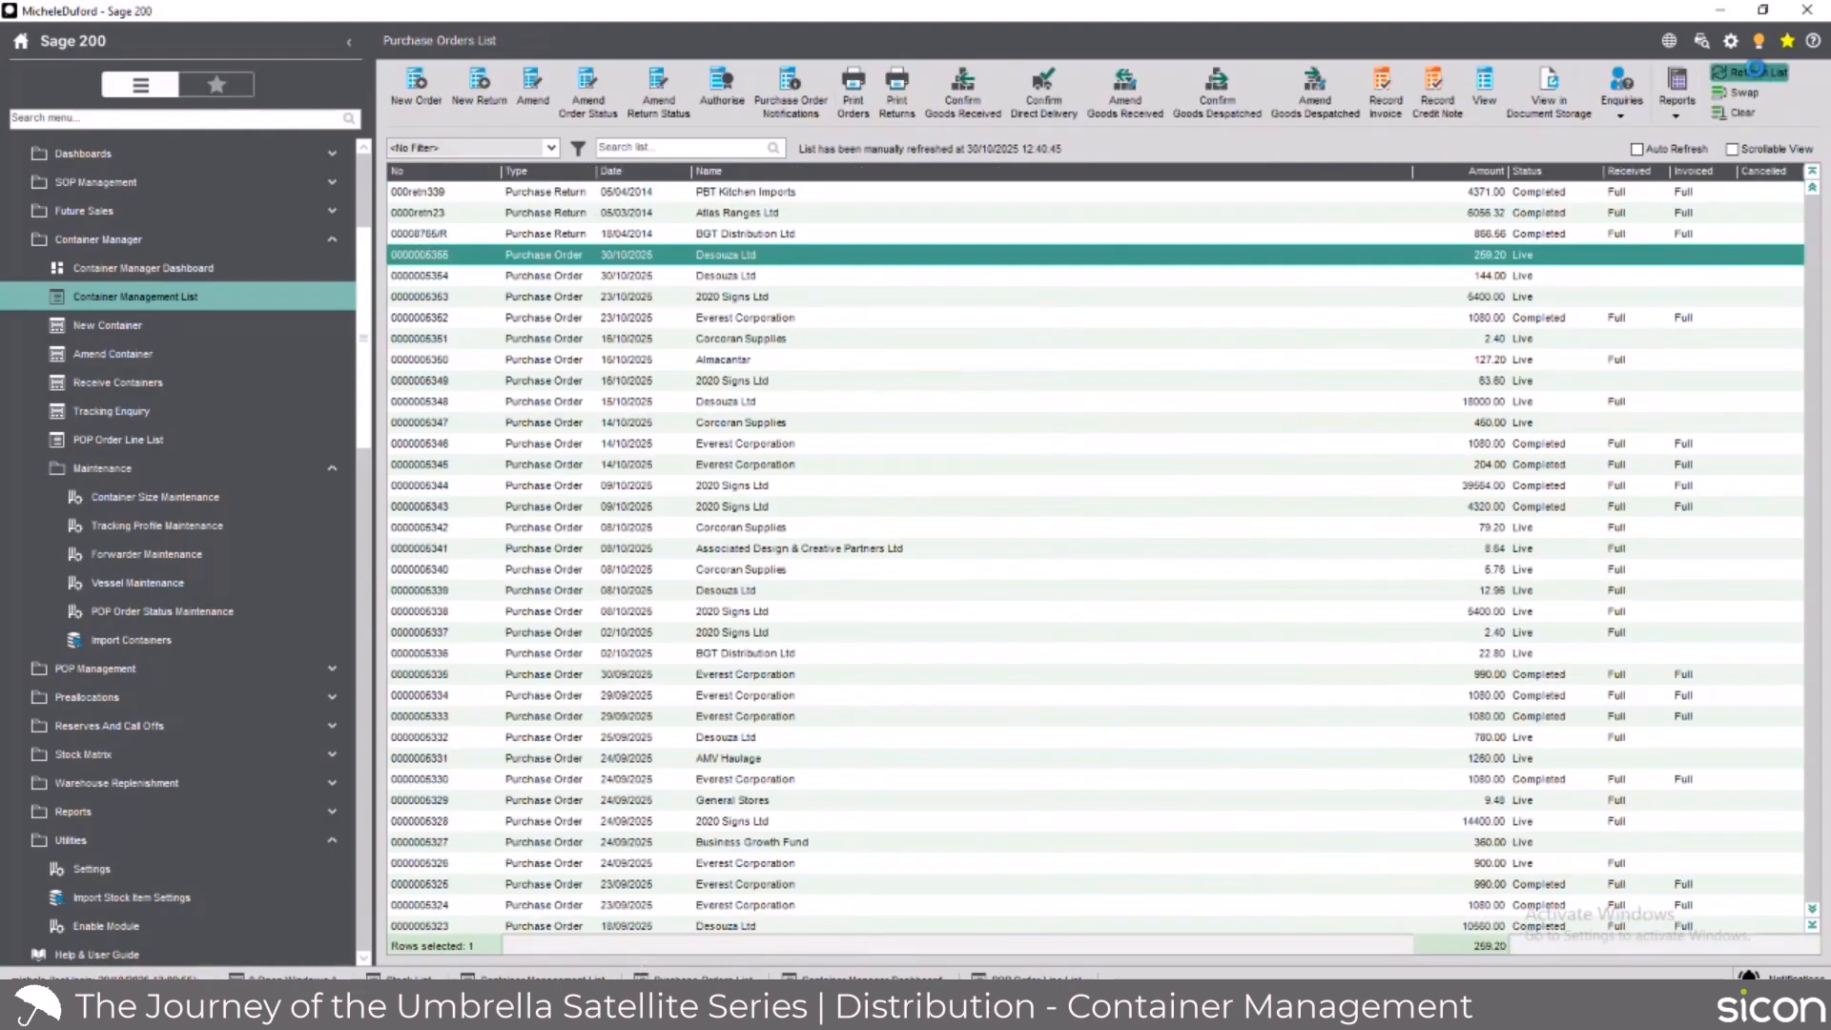
double_click(698, 257)
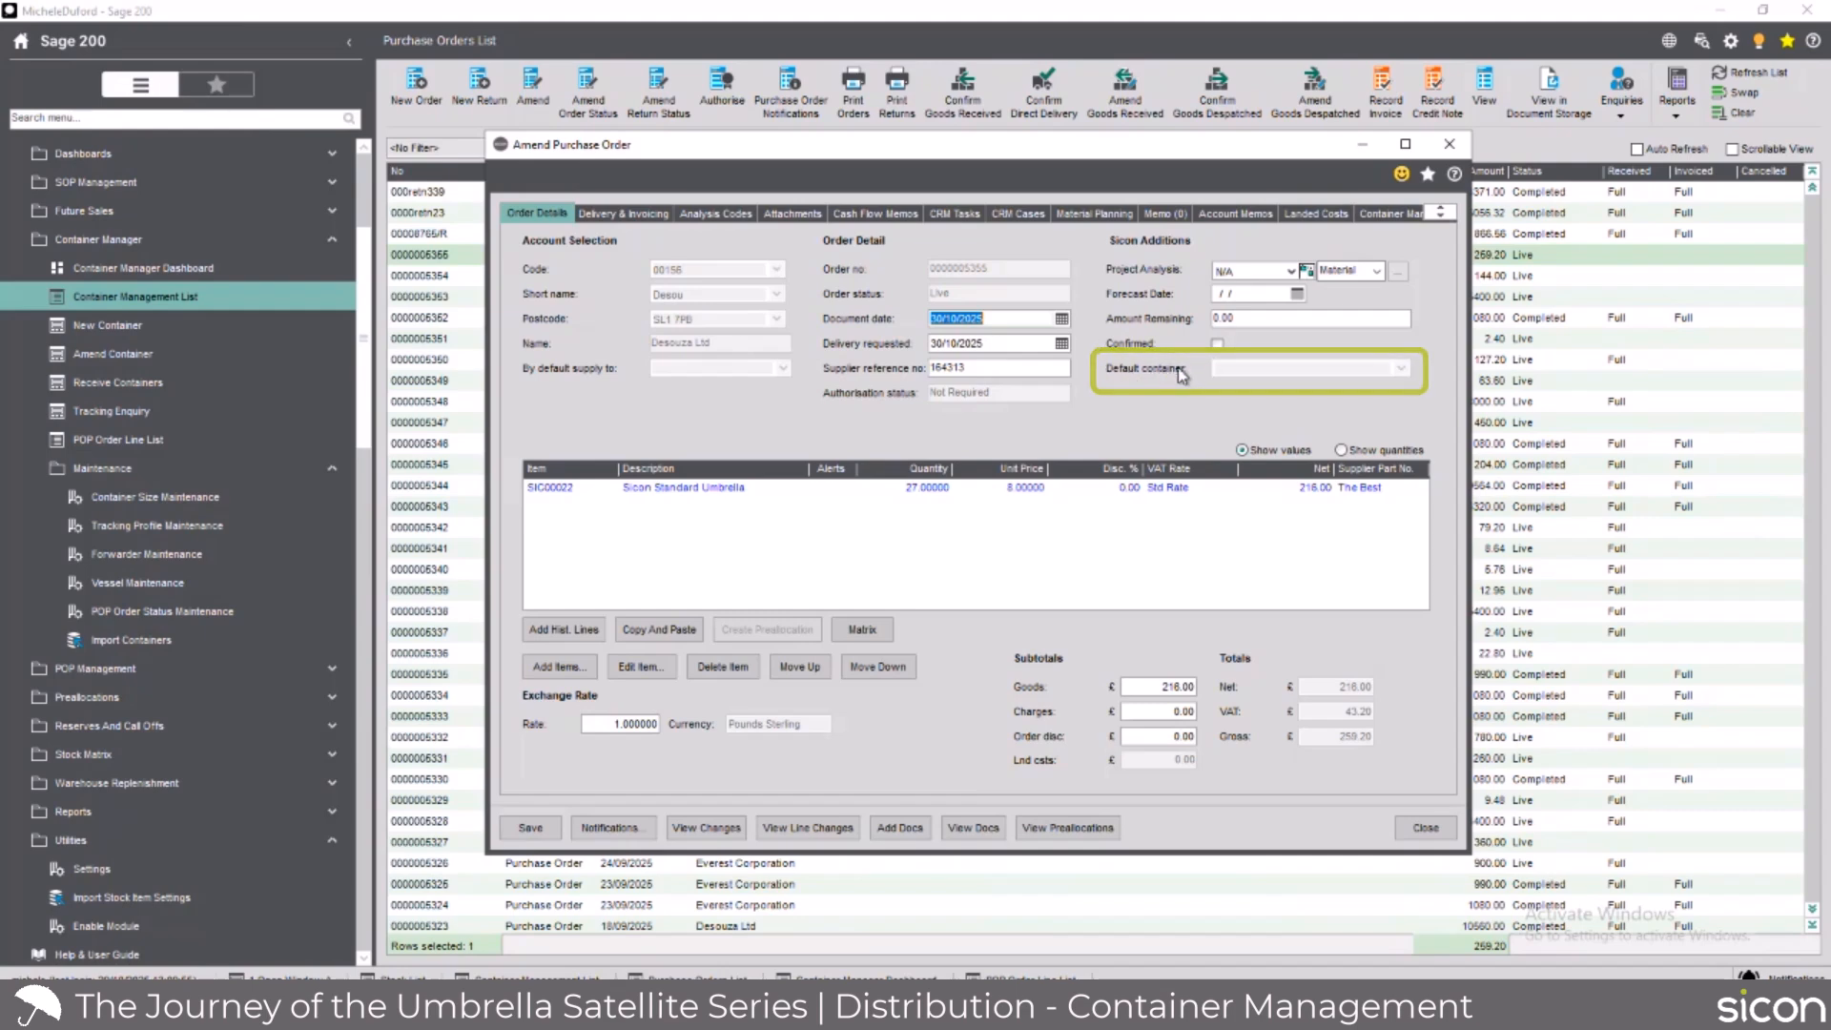
left_click(645, 488)
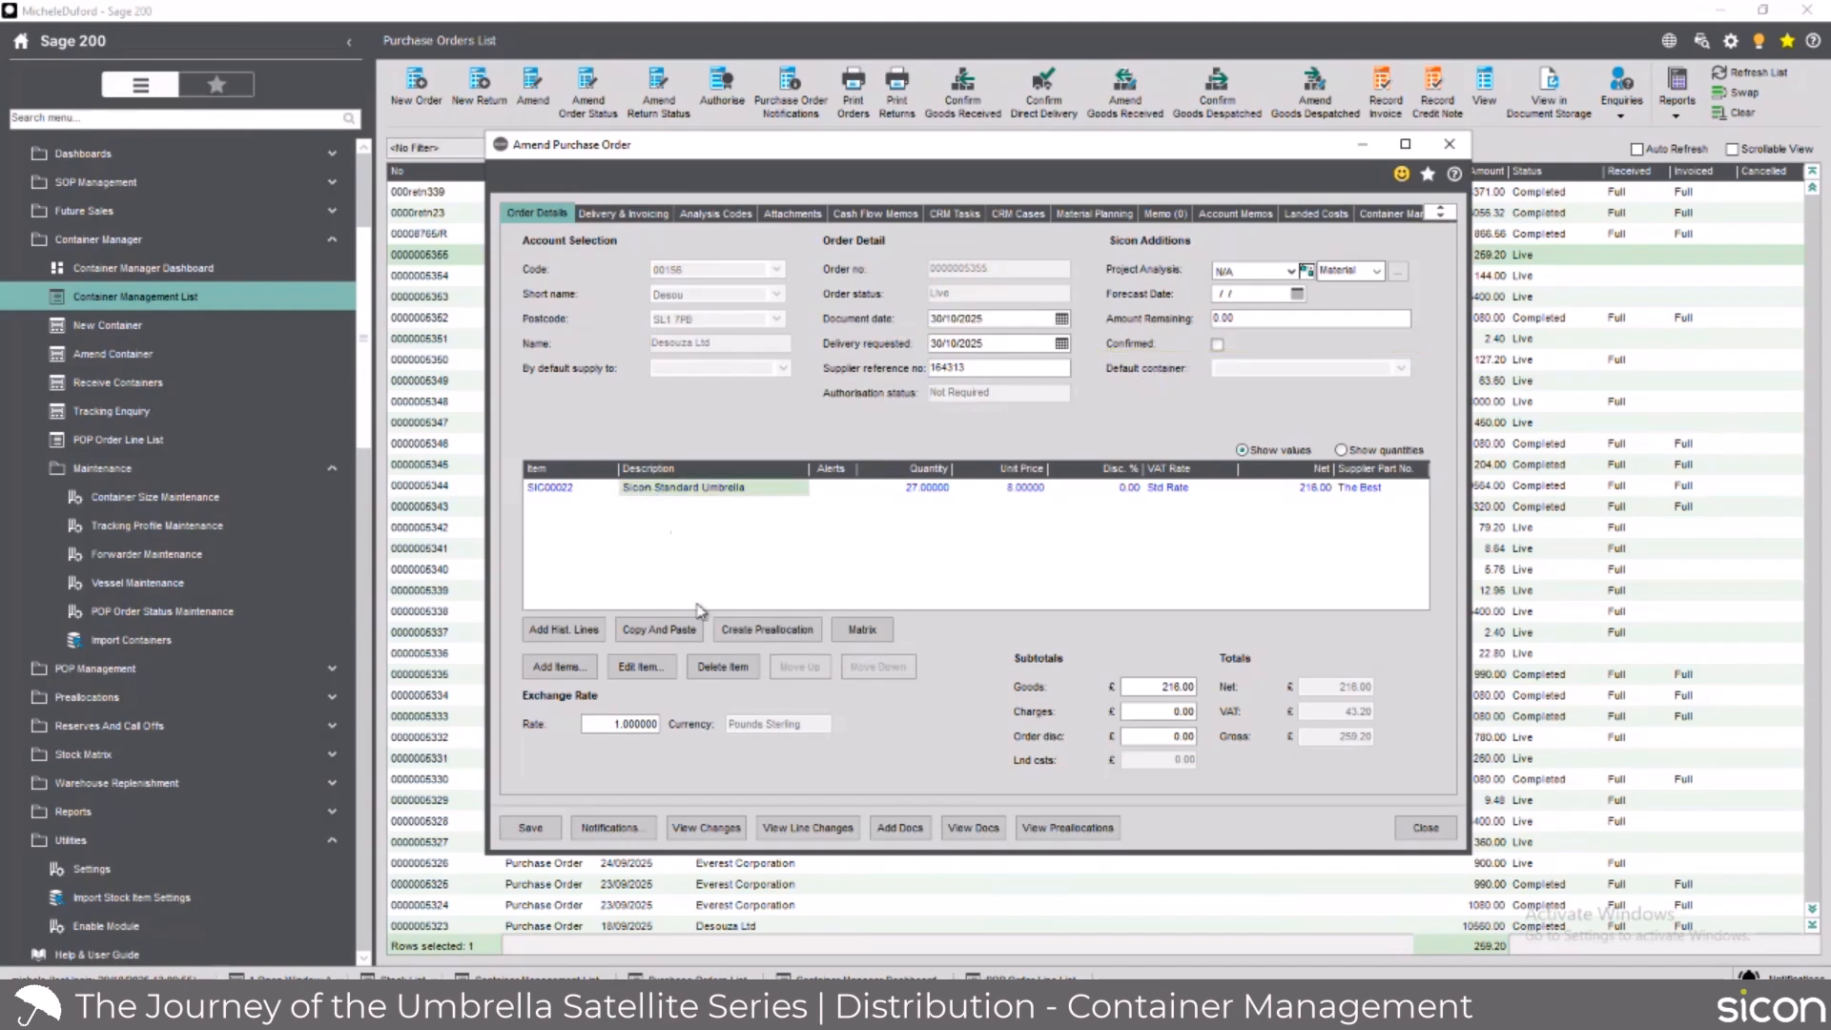
left_click(647, 671)
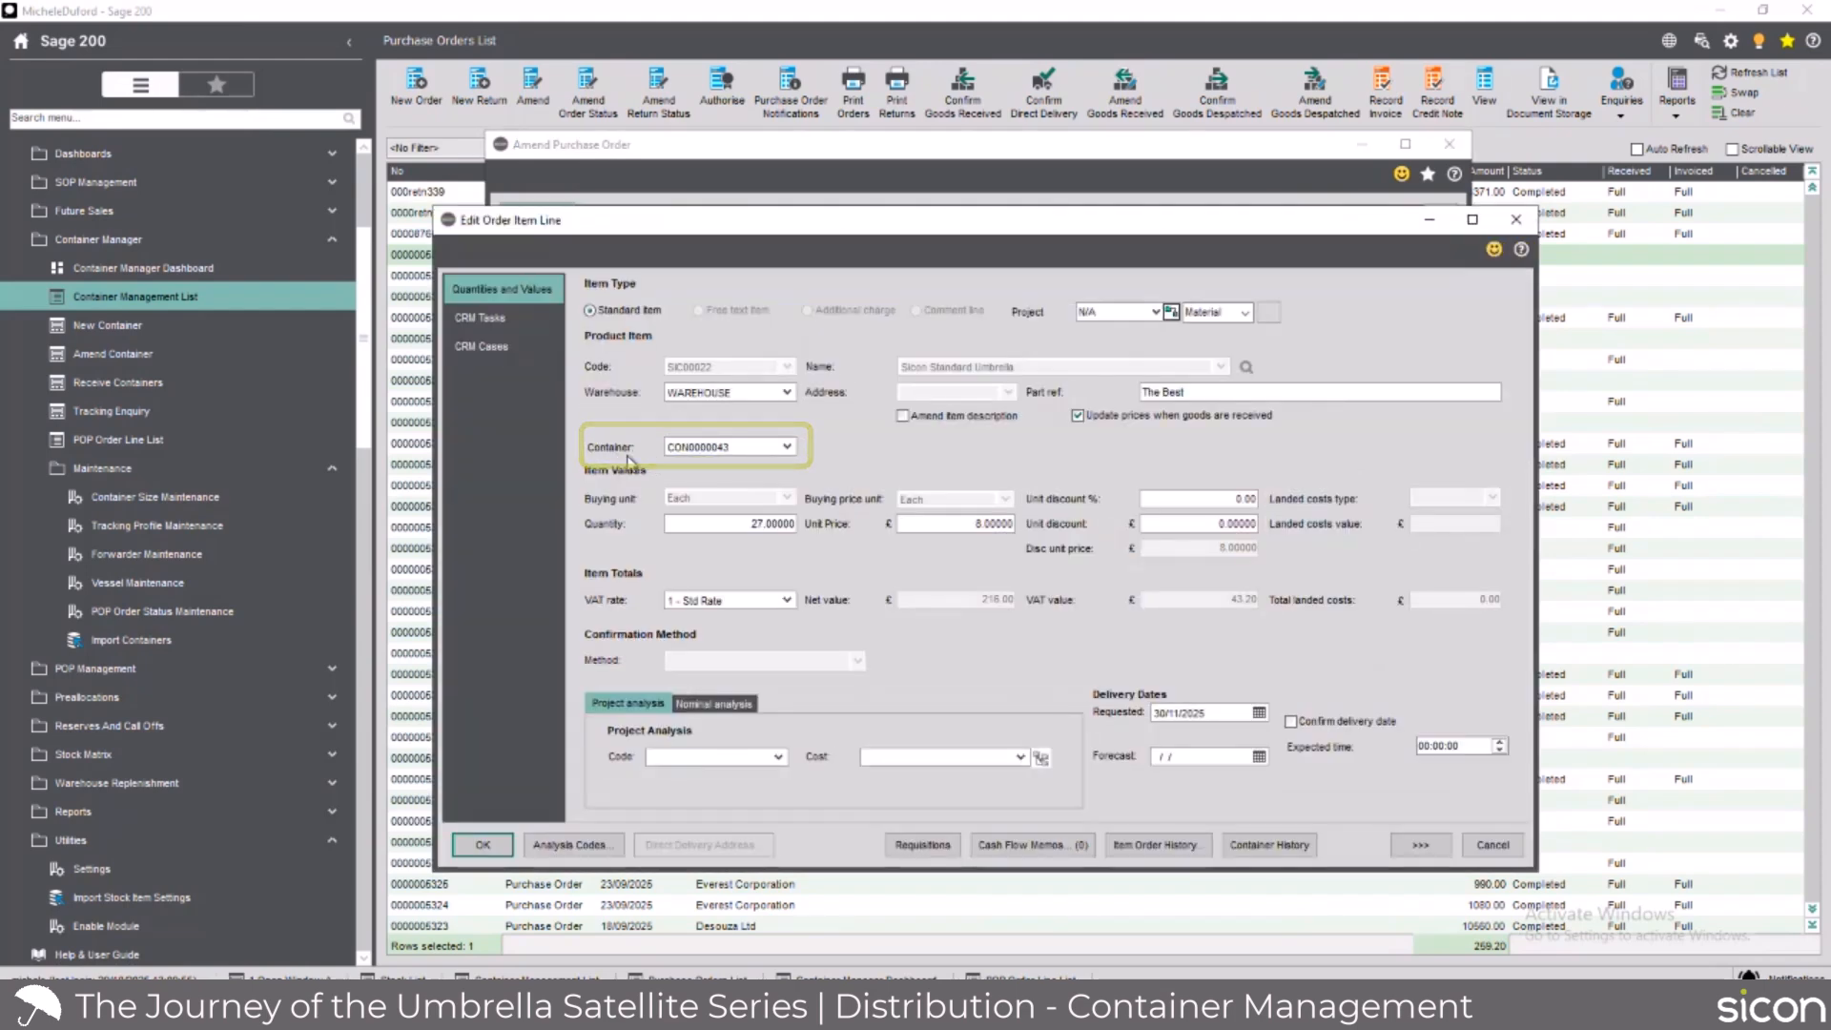
Check which containers can be assigned to the order line and view the line's container history
left_click(788, 447)
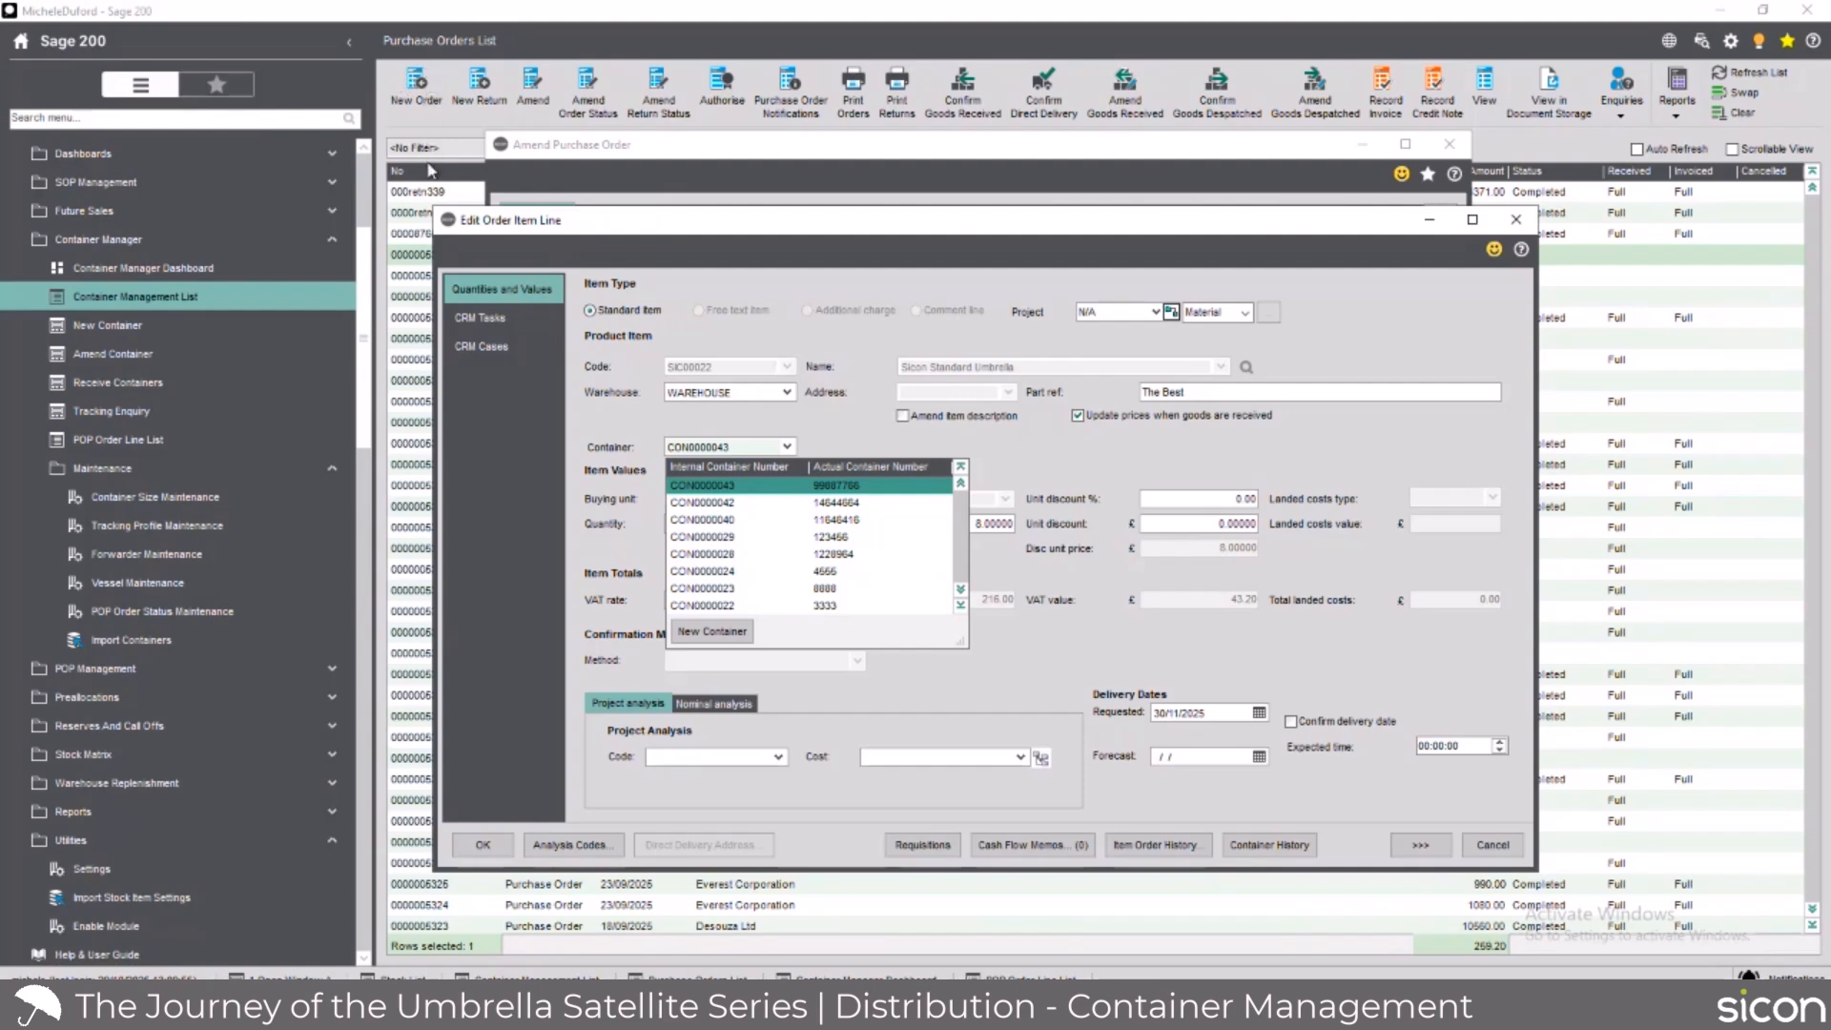
left_click(1011, 482)
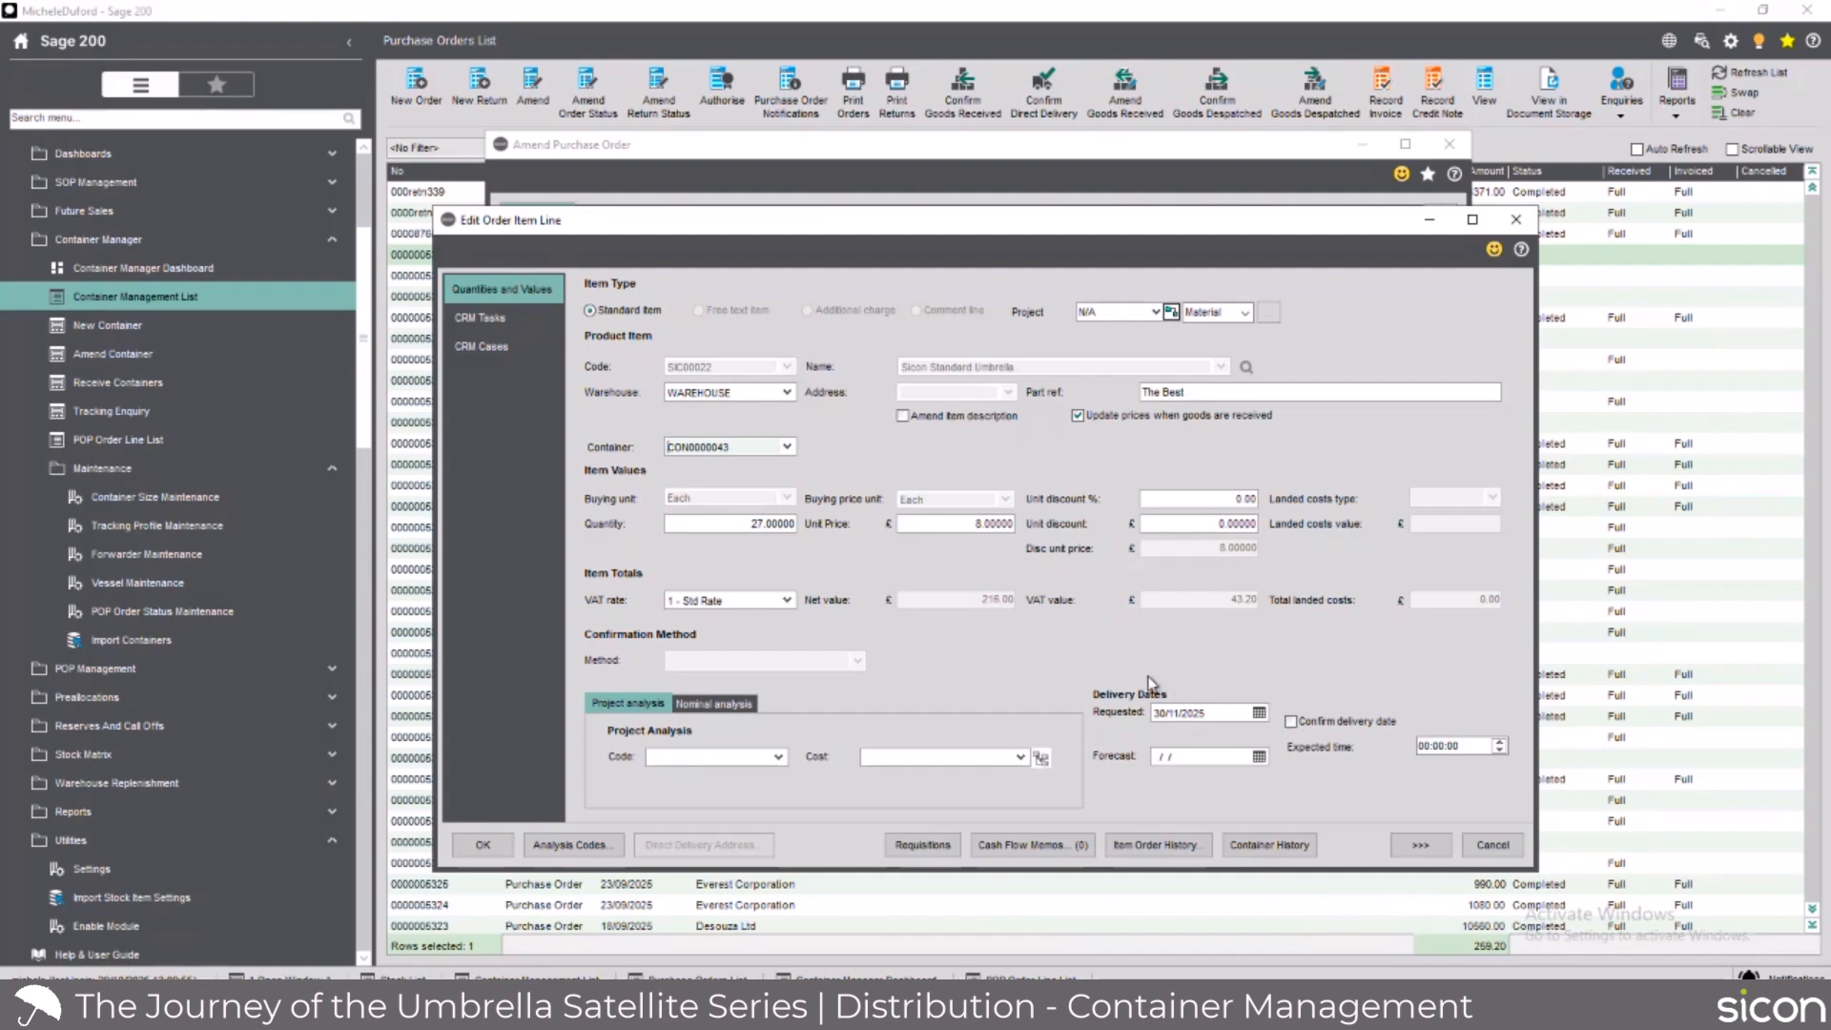
left_click(1292, 845)
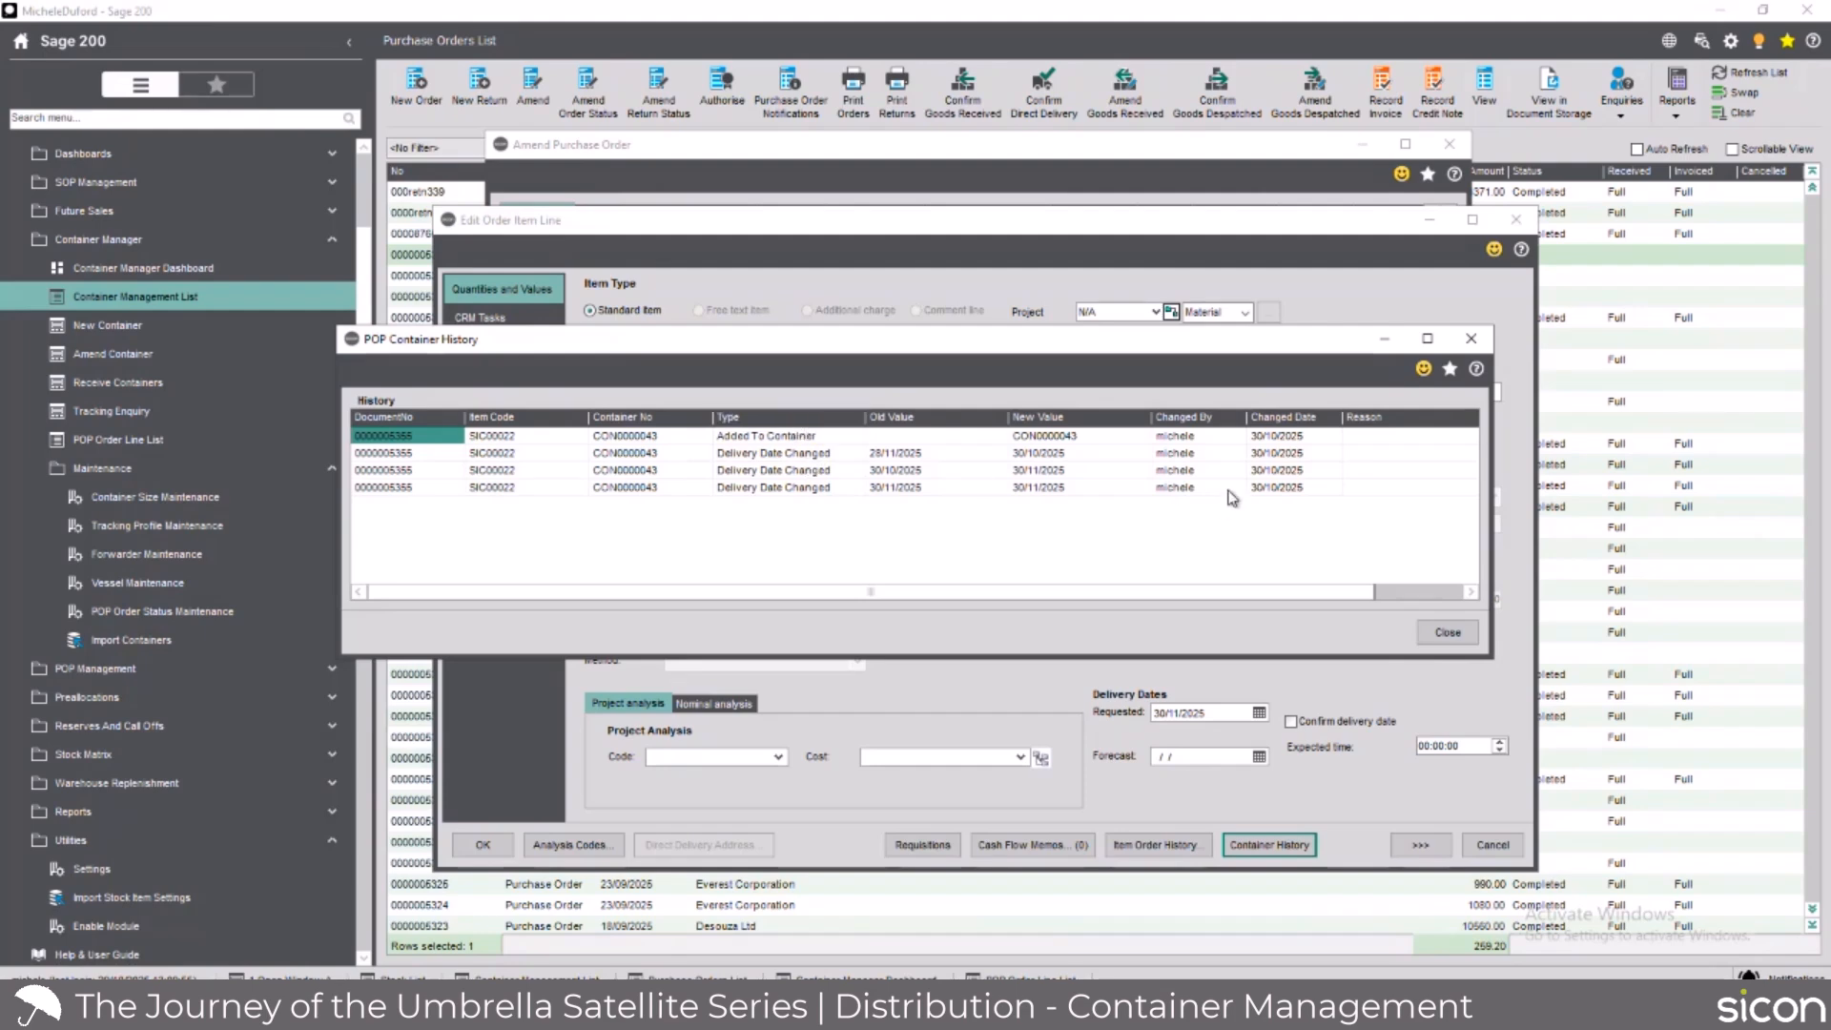
Review the order line's shipment tracking dates and the problem entry for the 1st Overshore Port stage, and leave the line unchanged
left_click(1453, 637)
left_click(1420, 853)
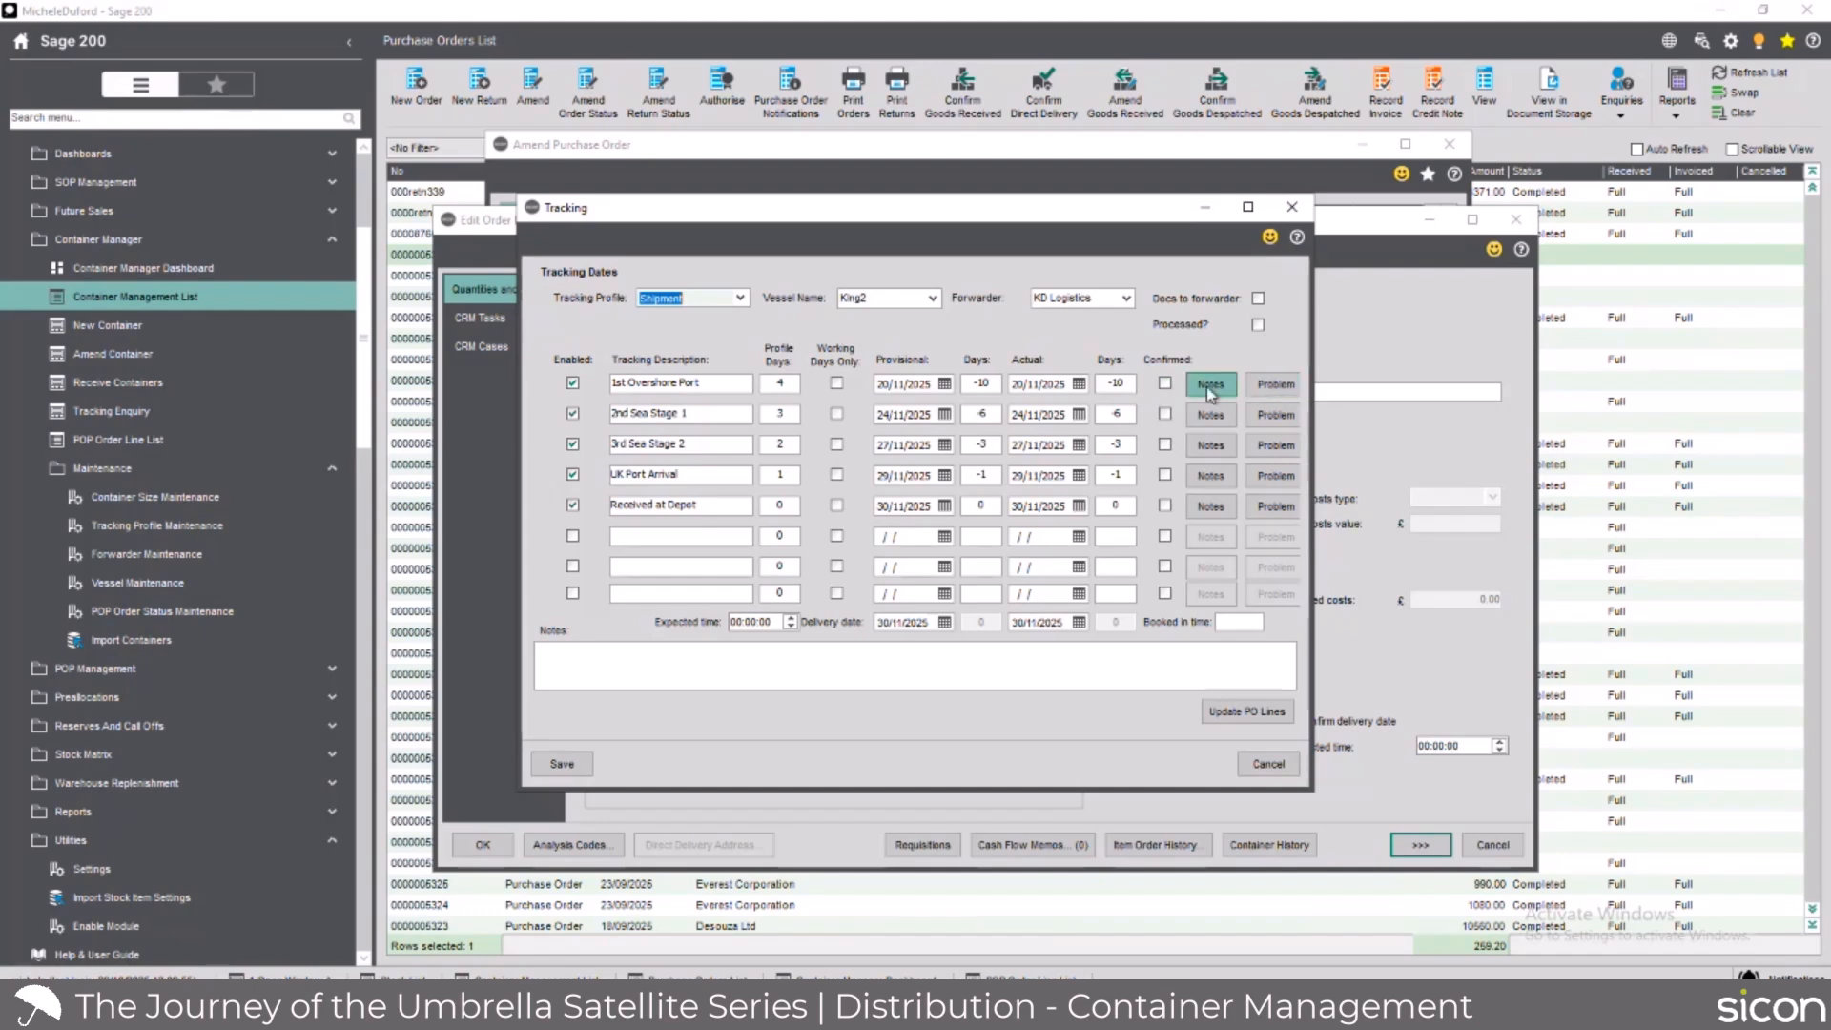
left_click(1265, 387)
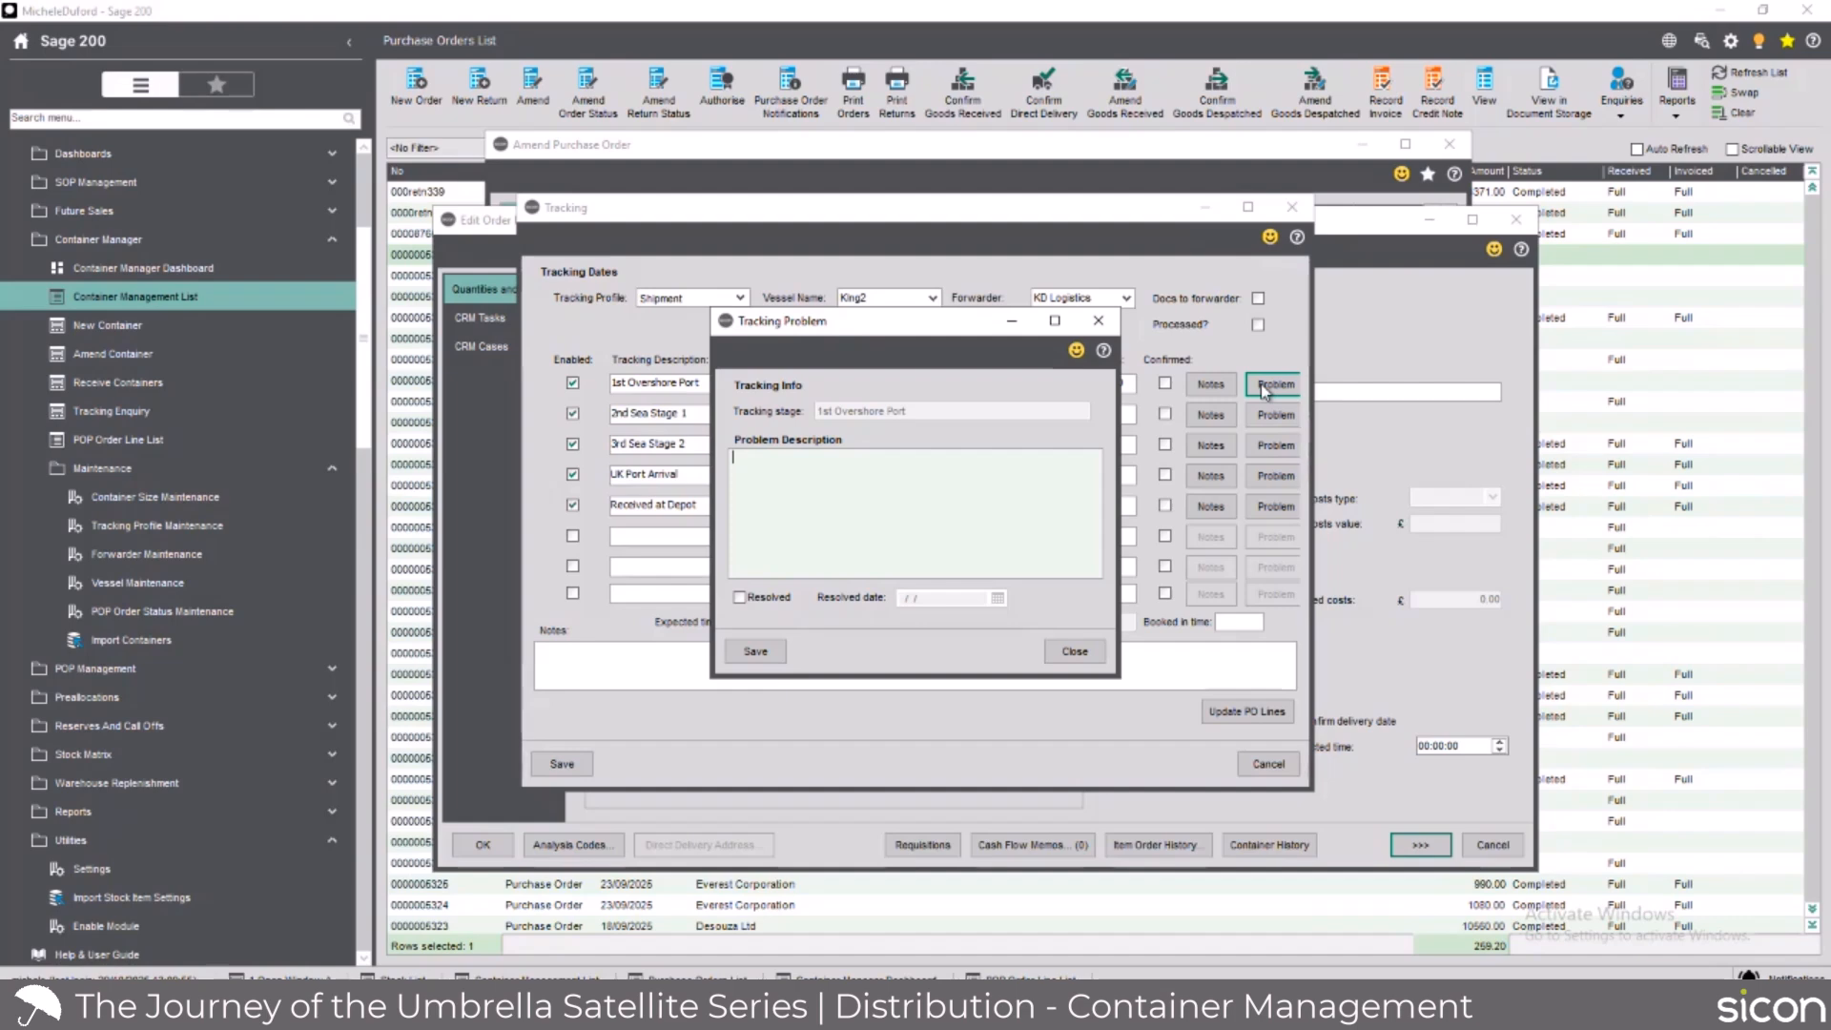
left_click(1075, 652)
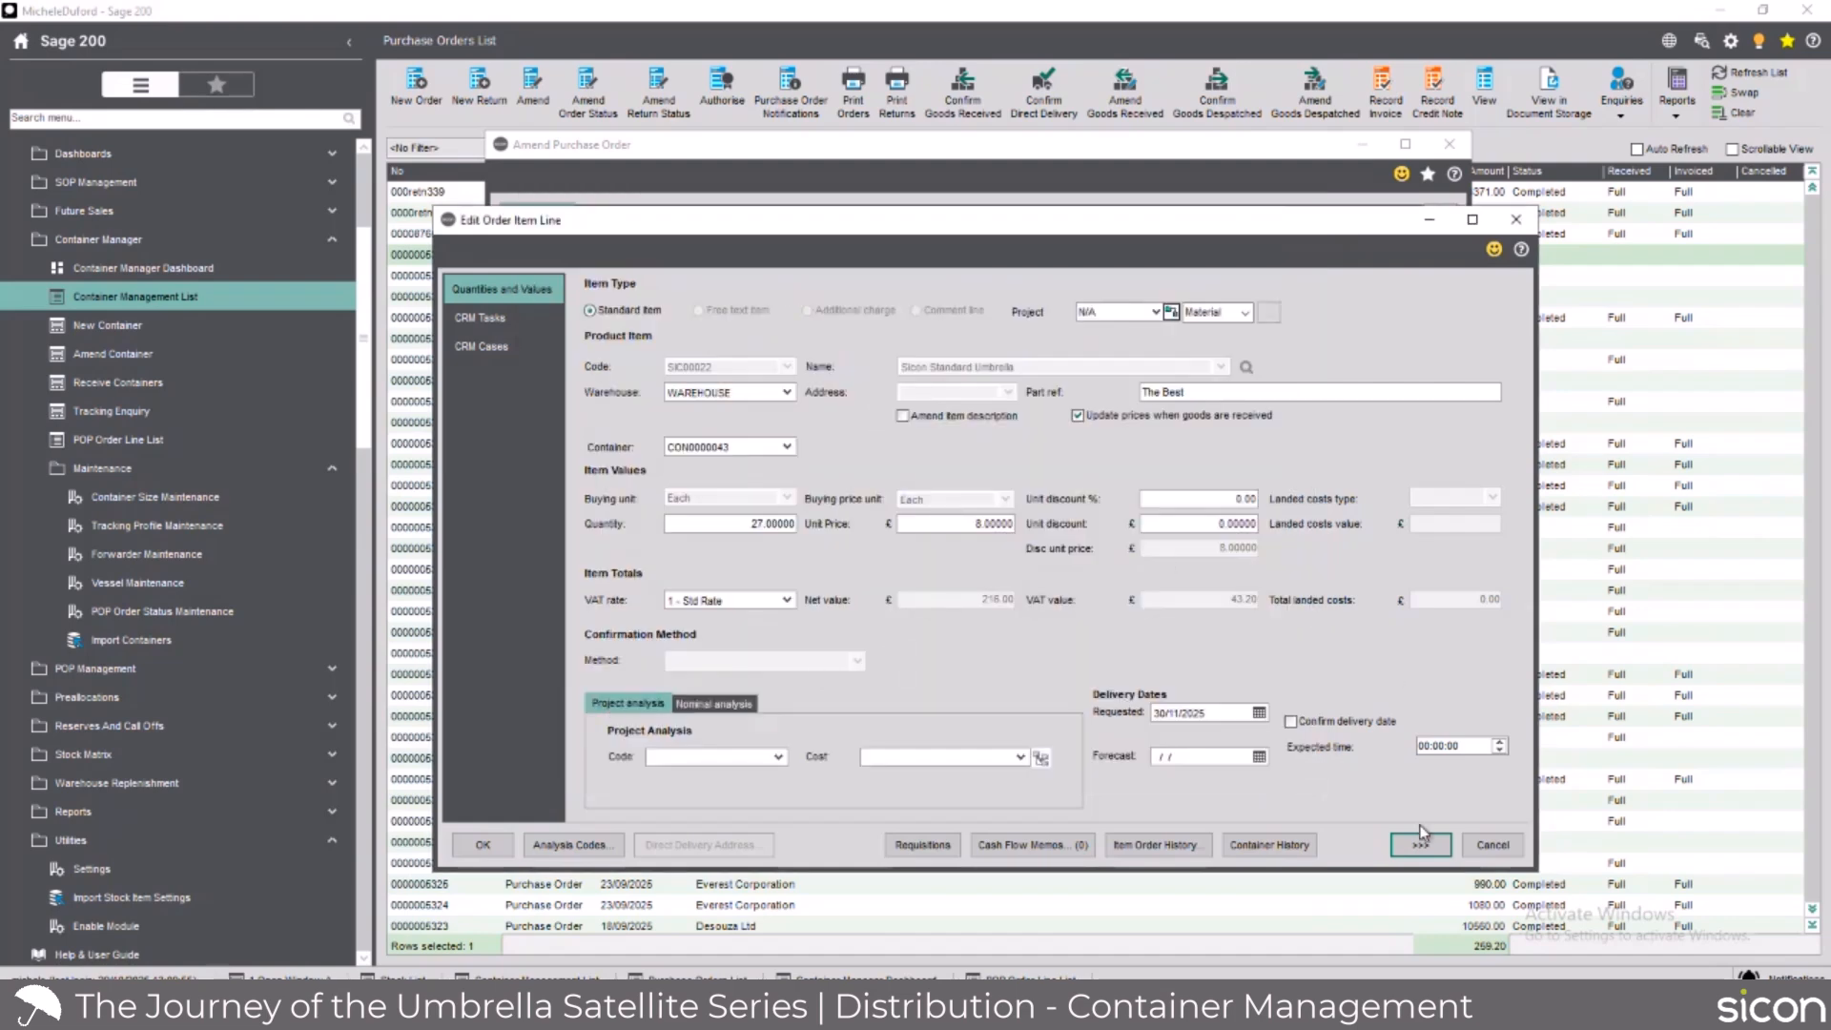
left_click(1493, 847)
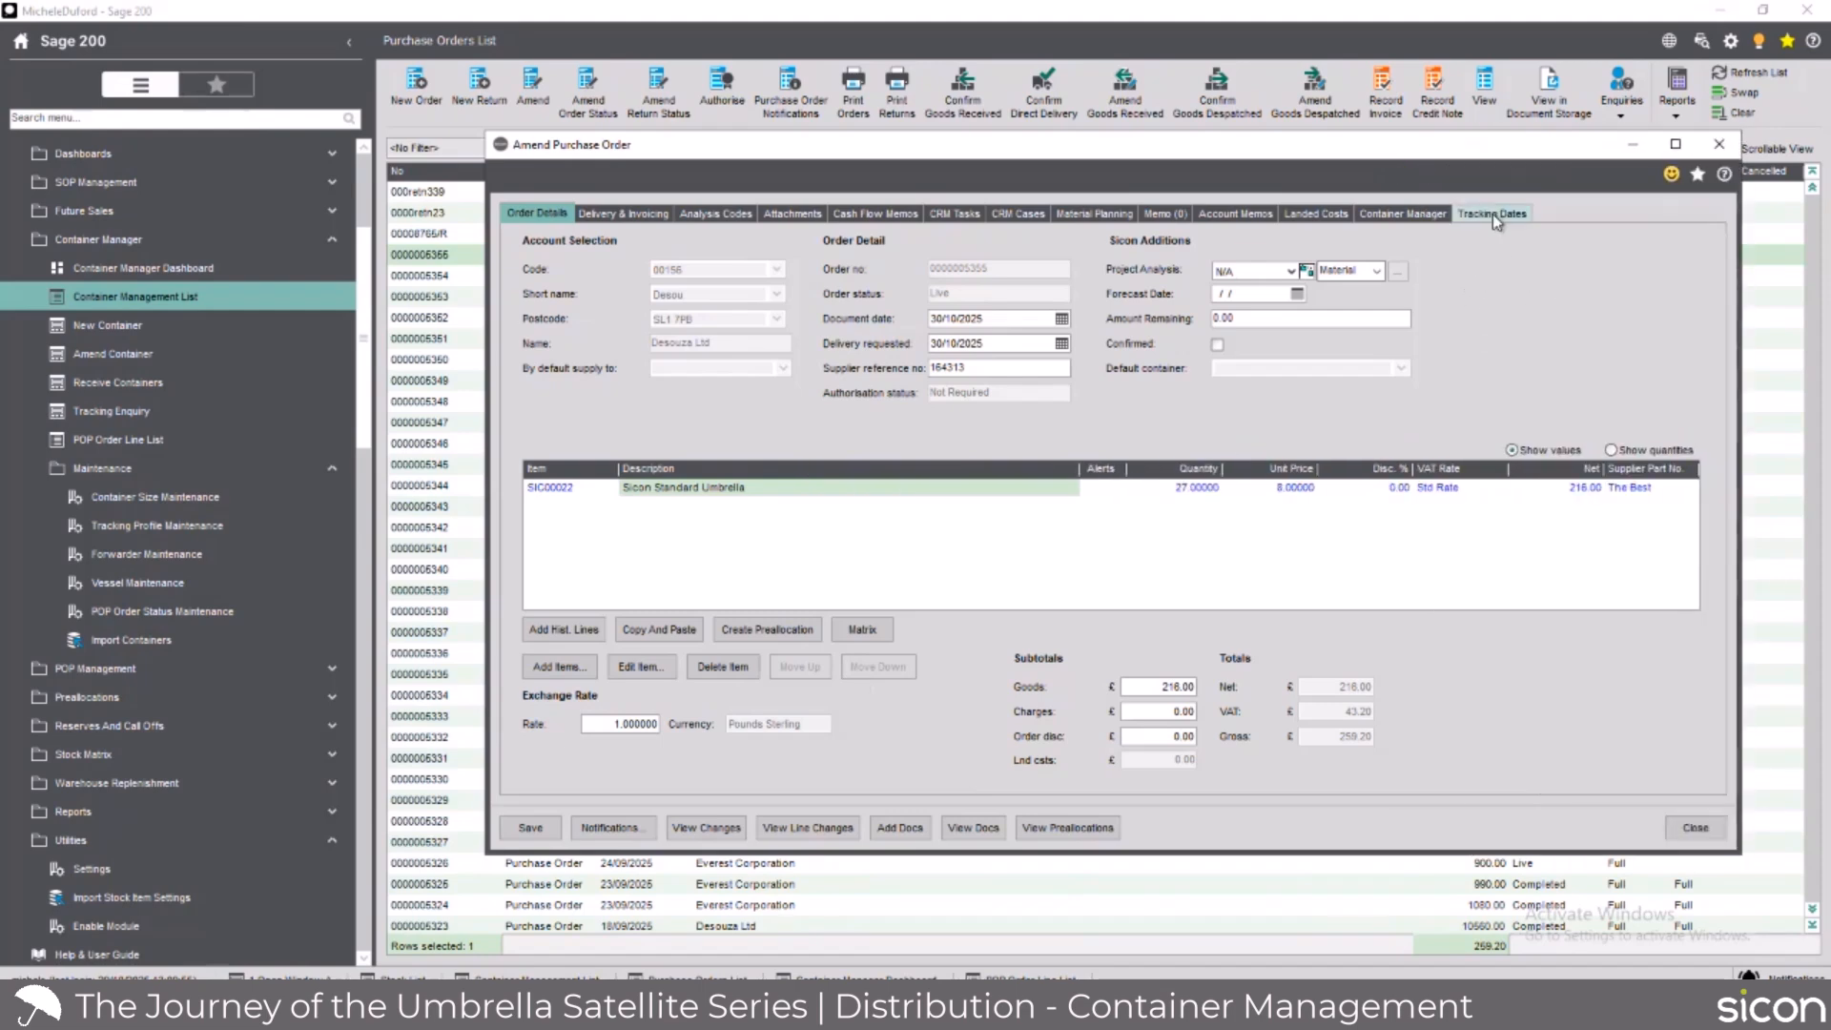
Check the purchase order's own tracking dates with the available tracking profiles, vessels and forwarders, and close the order, accepting its confirmation
left_click(1491, 213)
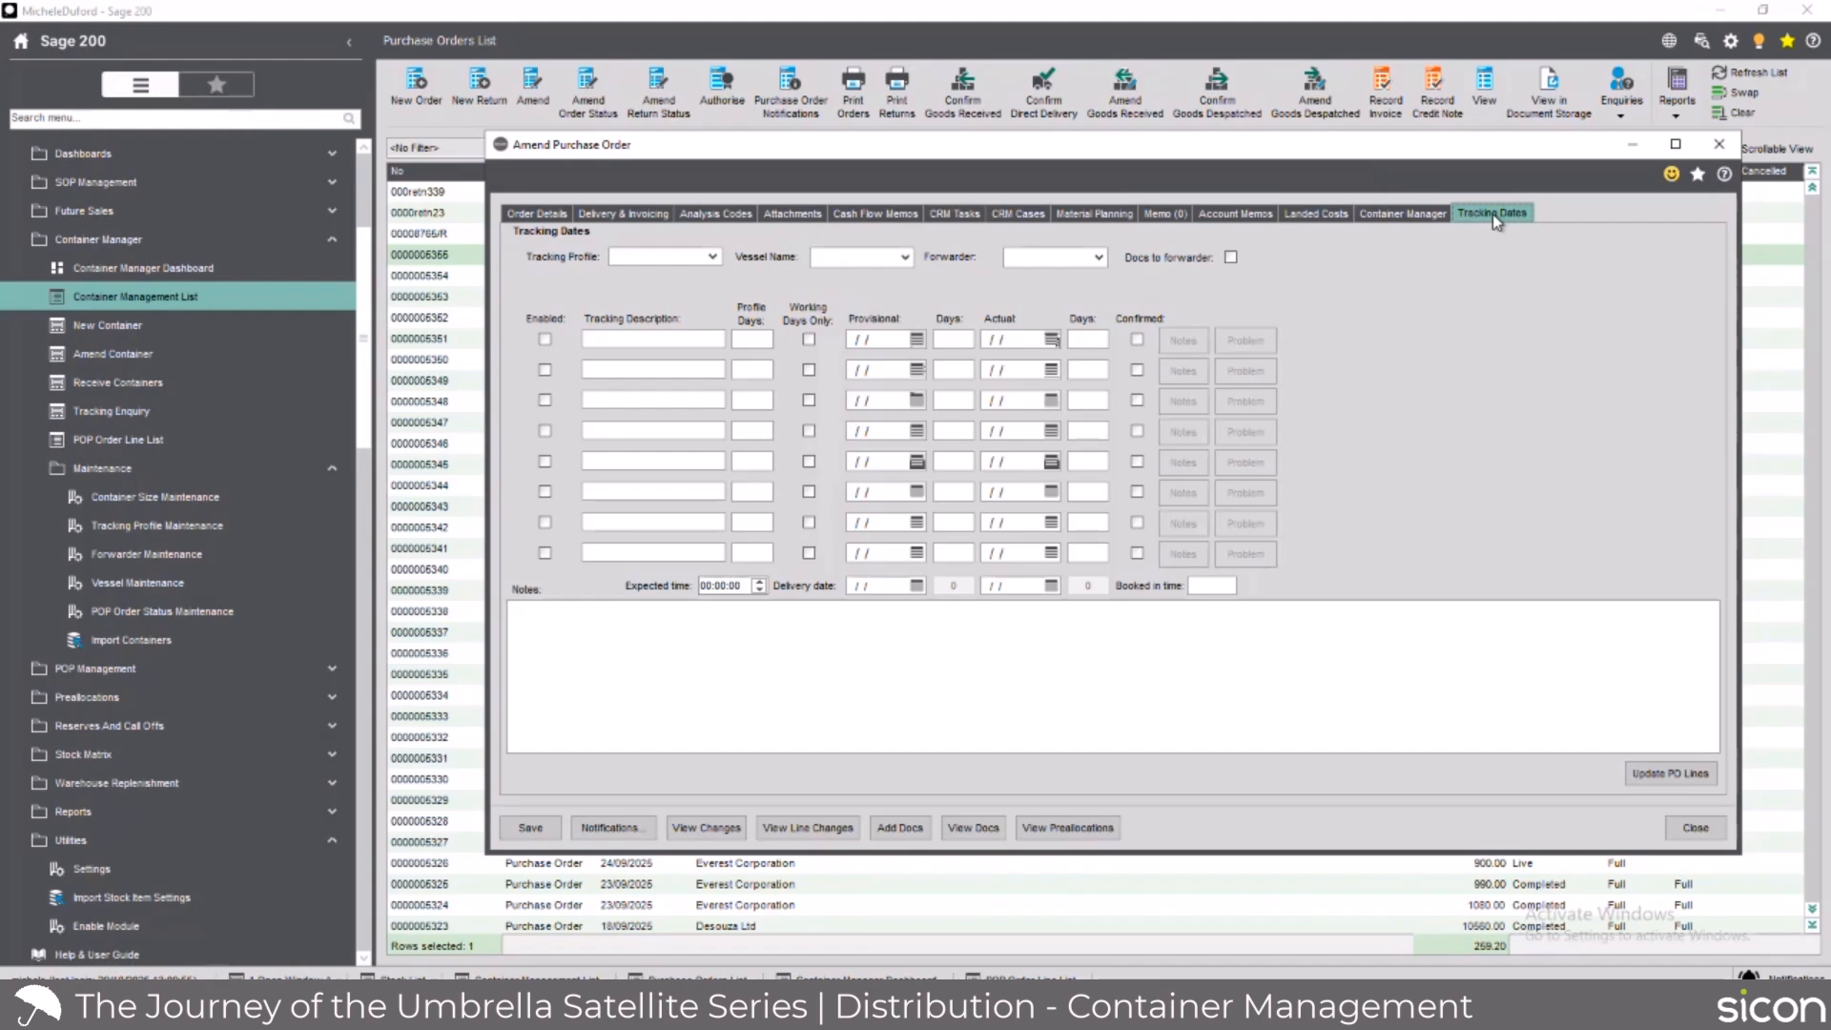
left_click(712, 257)
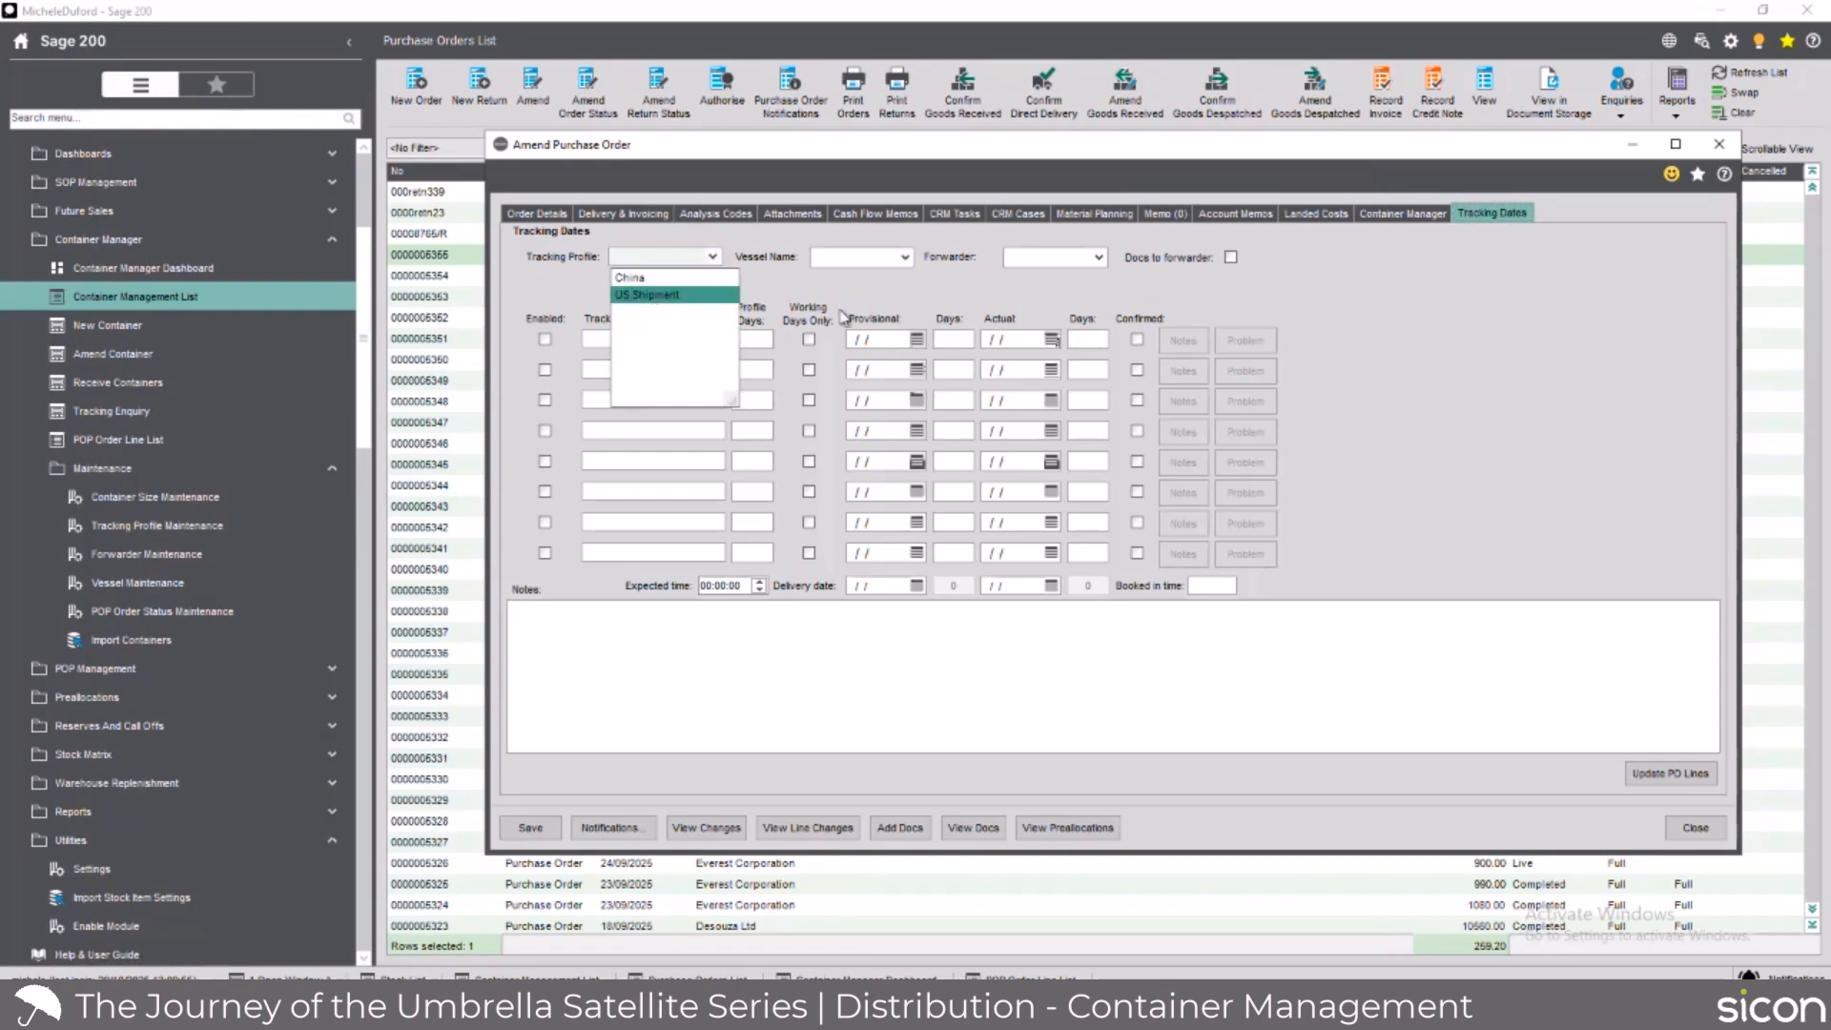
left_click(859, 293)
left_click(903, 257)
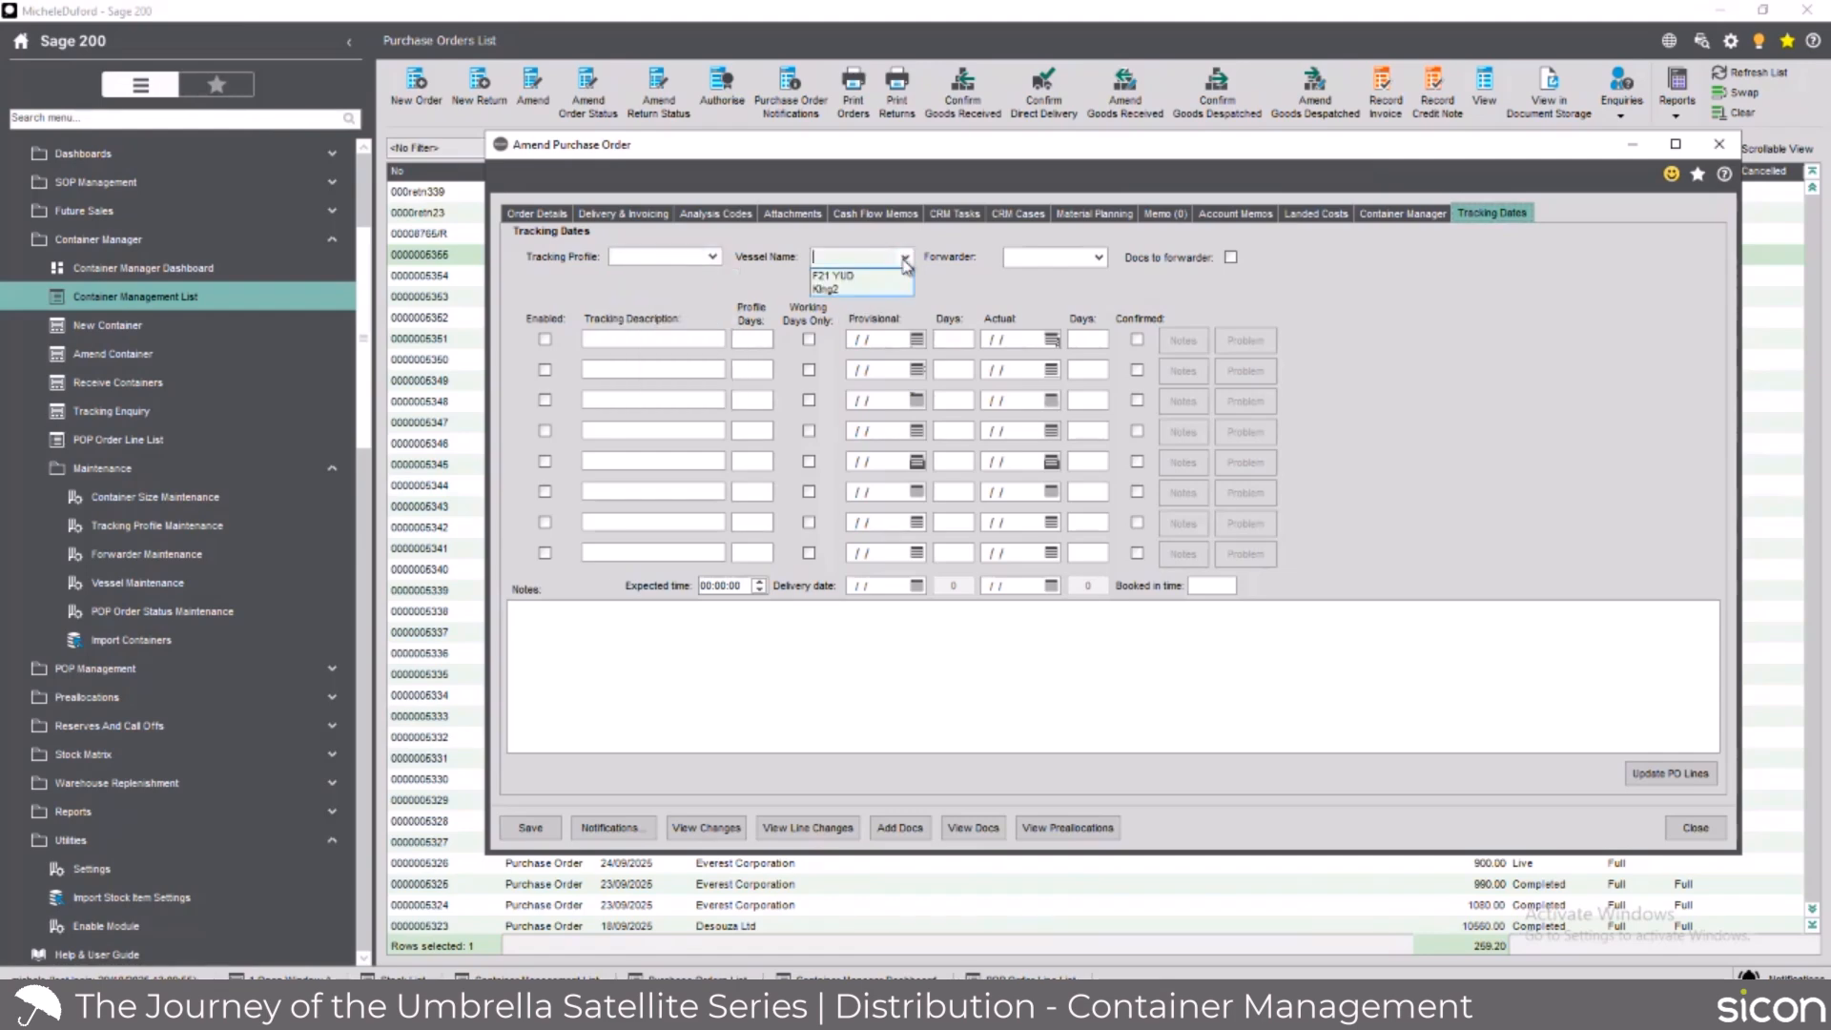
left_click(1099, 261)
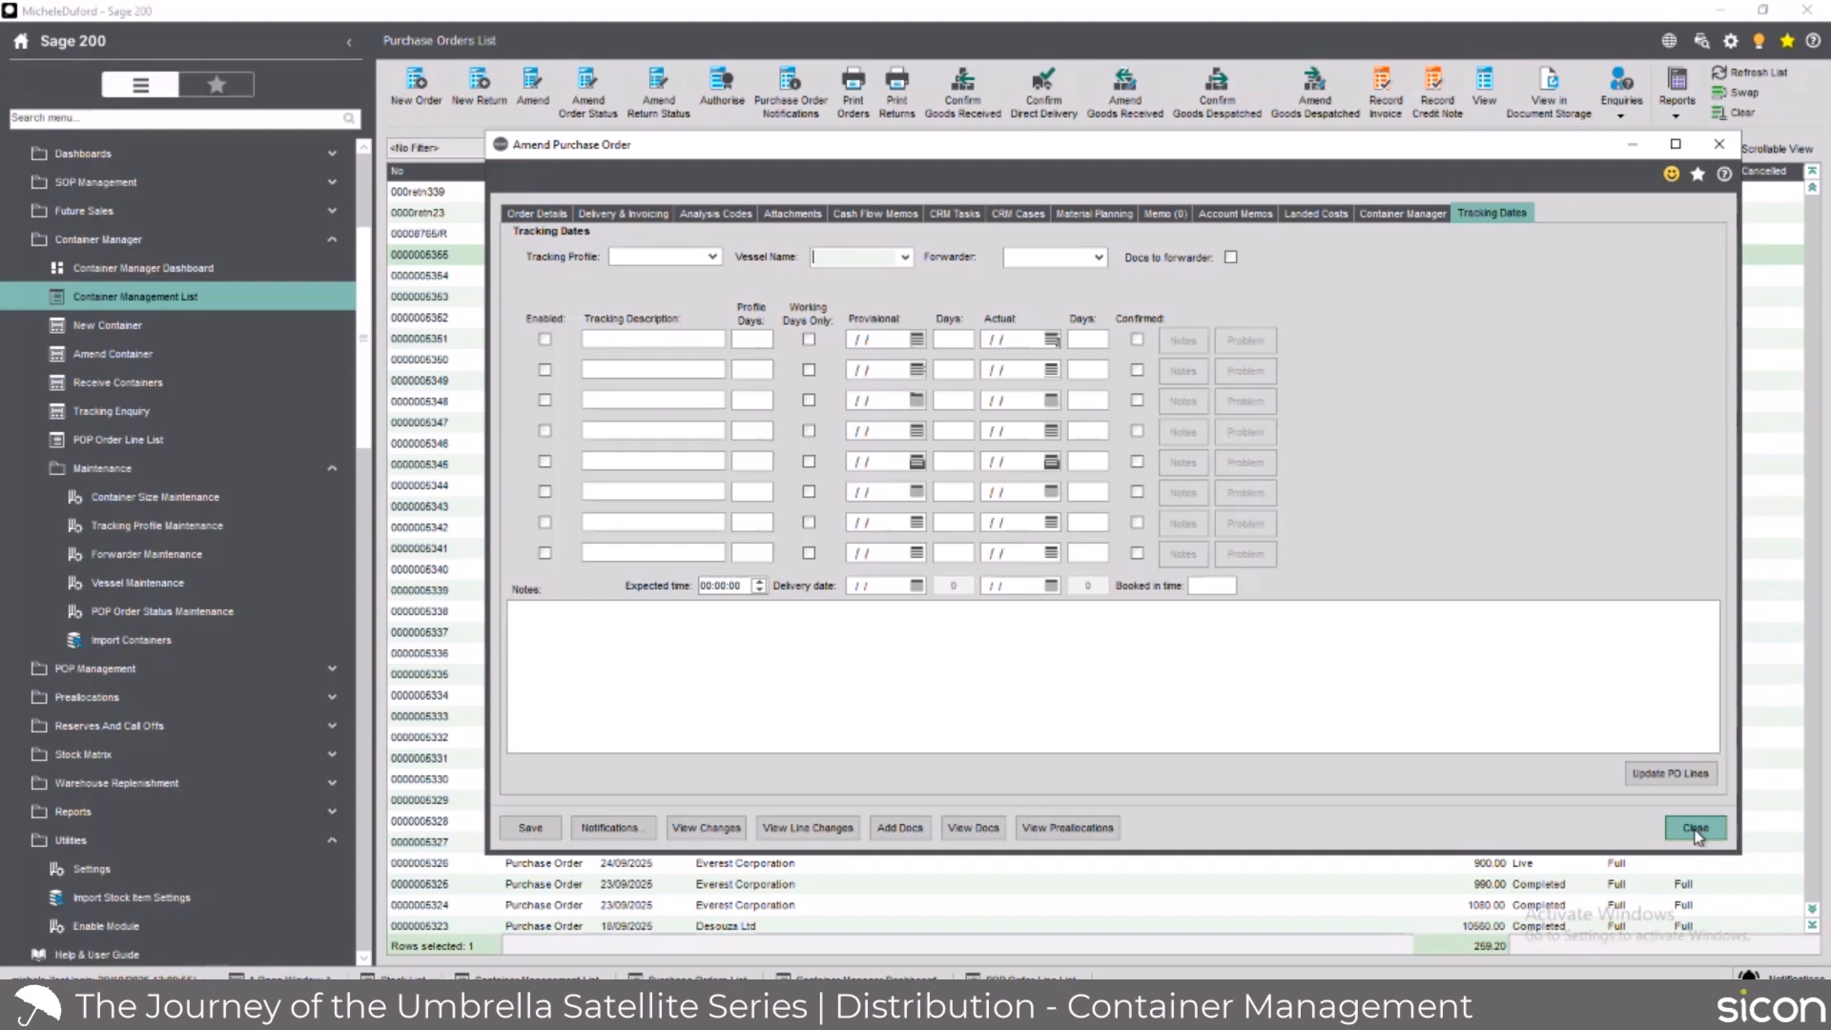
left_click(1695, 829)
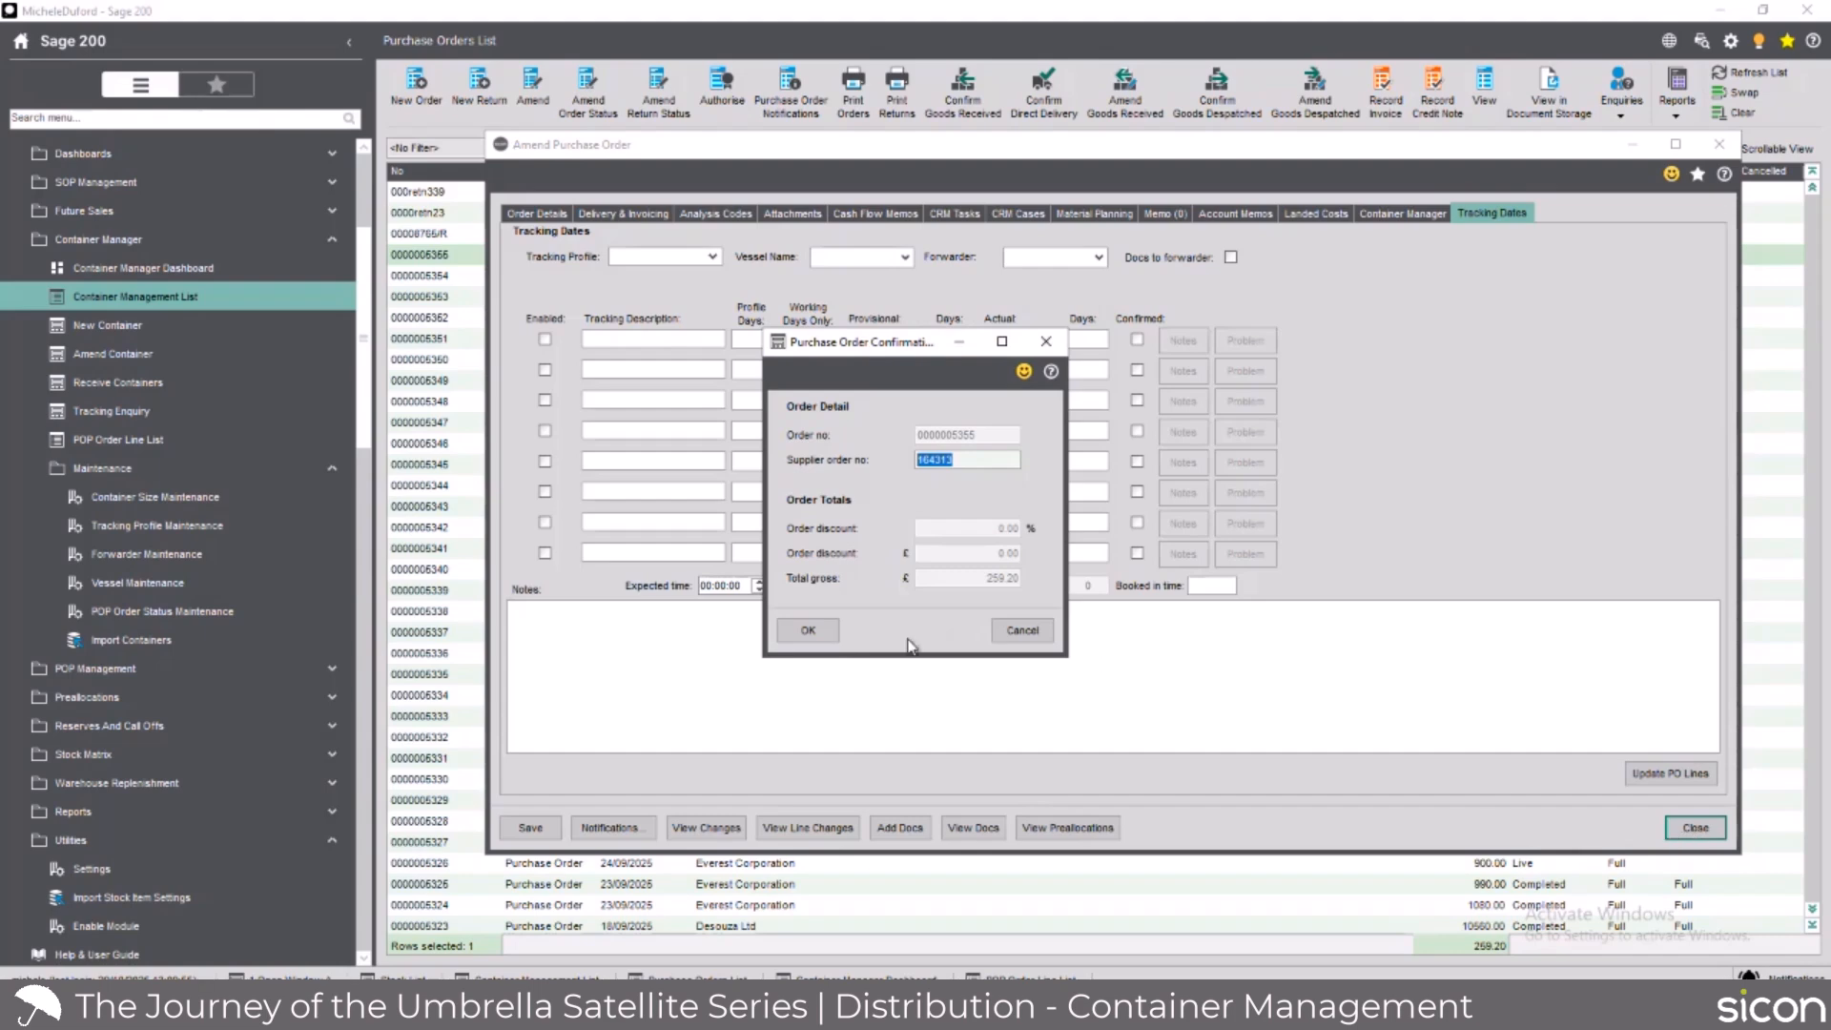
left_click(808, 631)
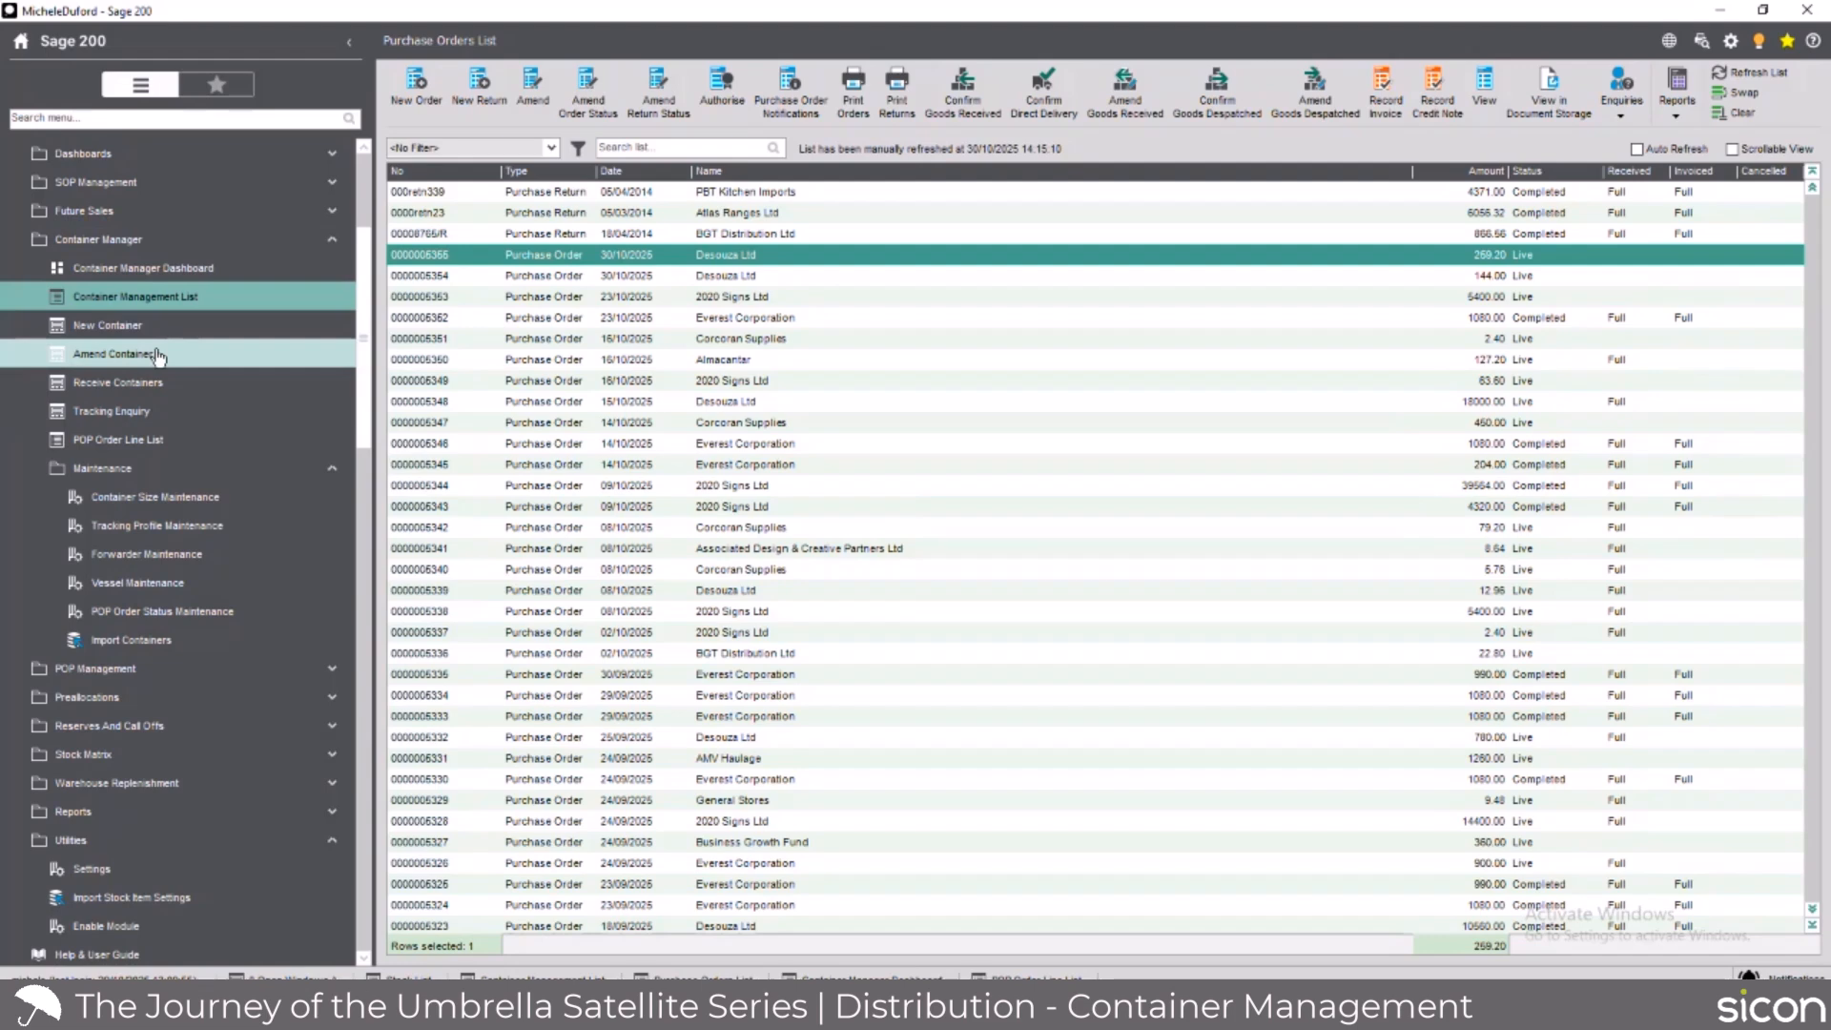
Run a purchase order tracking enquiry for vessel King2 at stage China - Stage 1 Overseas Port, and clear the criteria
left_click(162, 420)
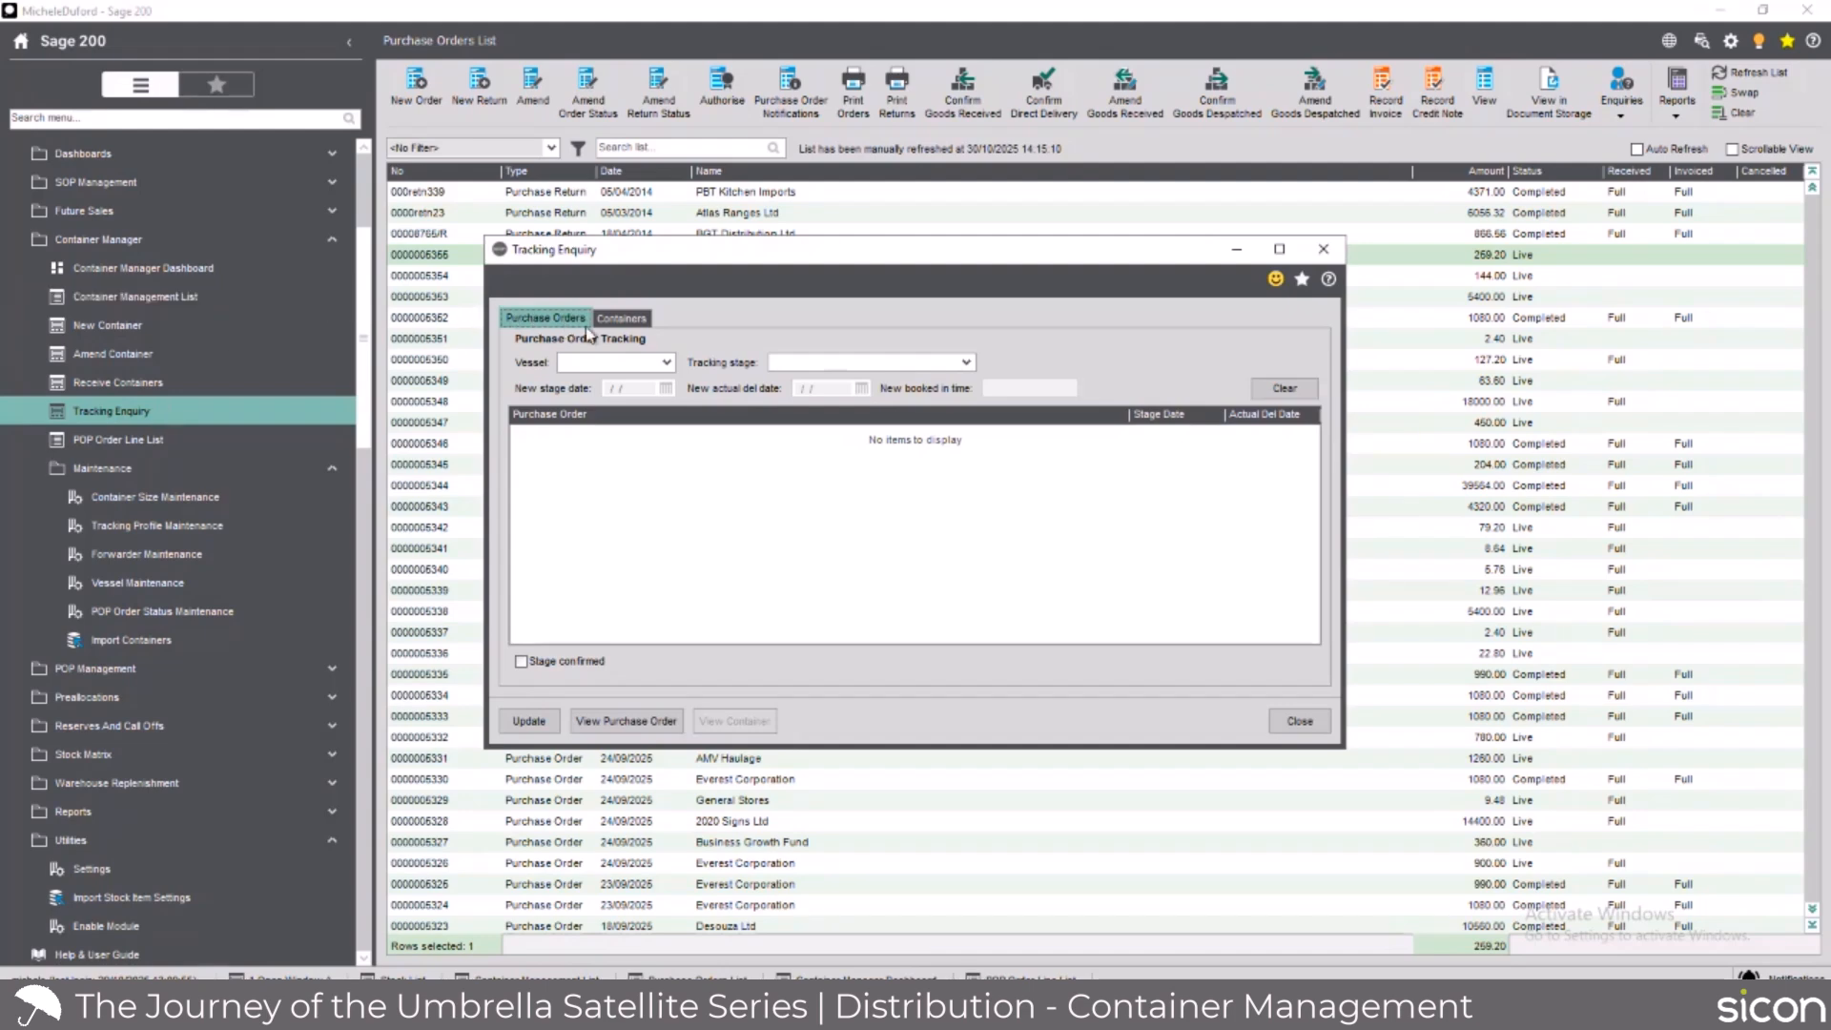
left_click(667, 362)
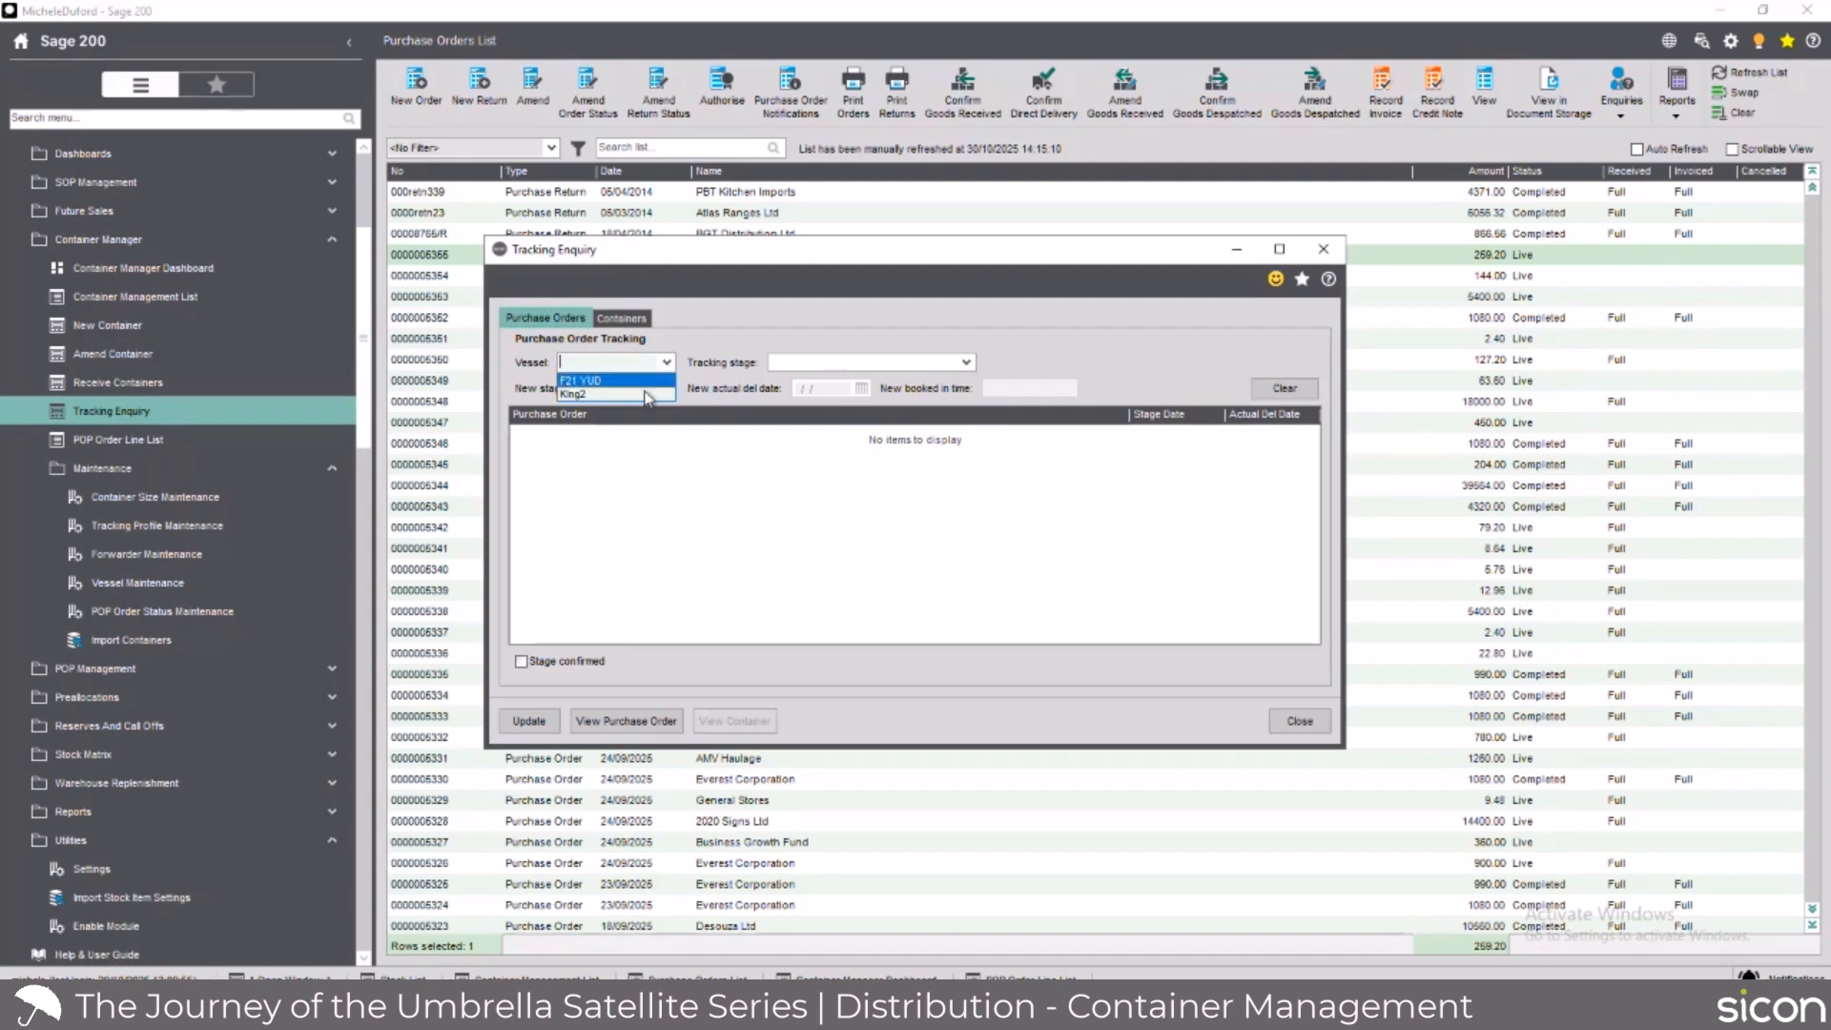
left_click(639, 396)
left_click(966, 362)
left_click(915, 437)
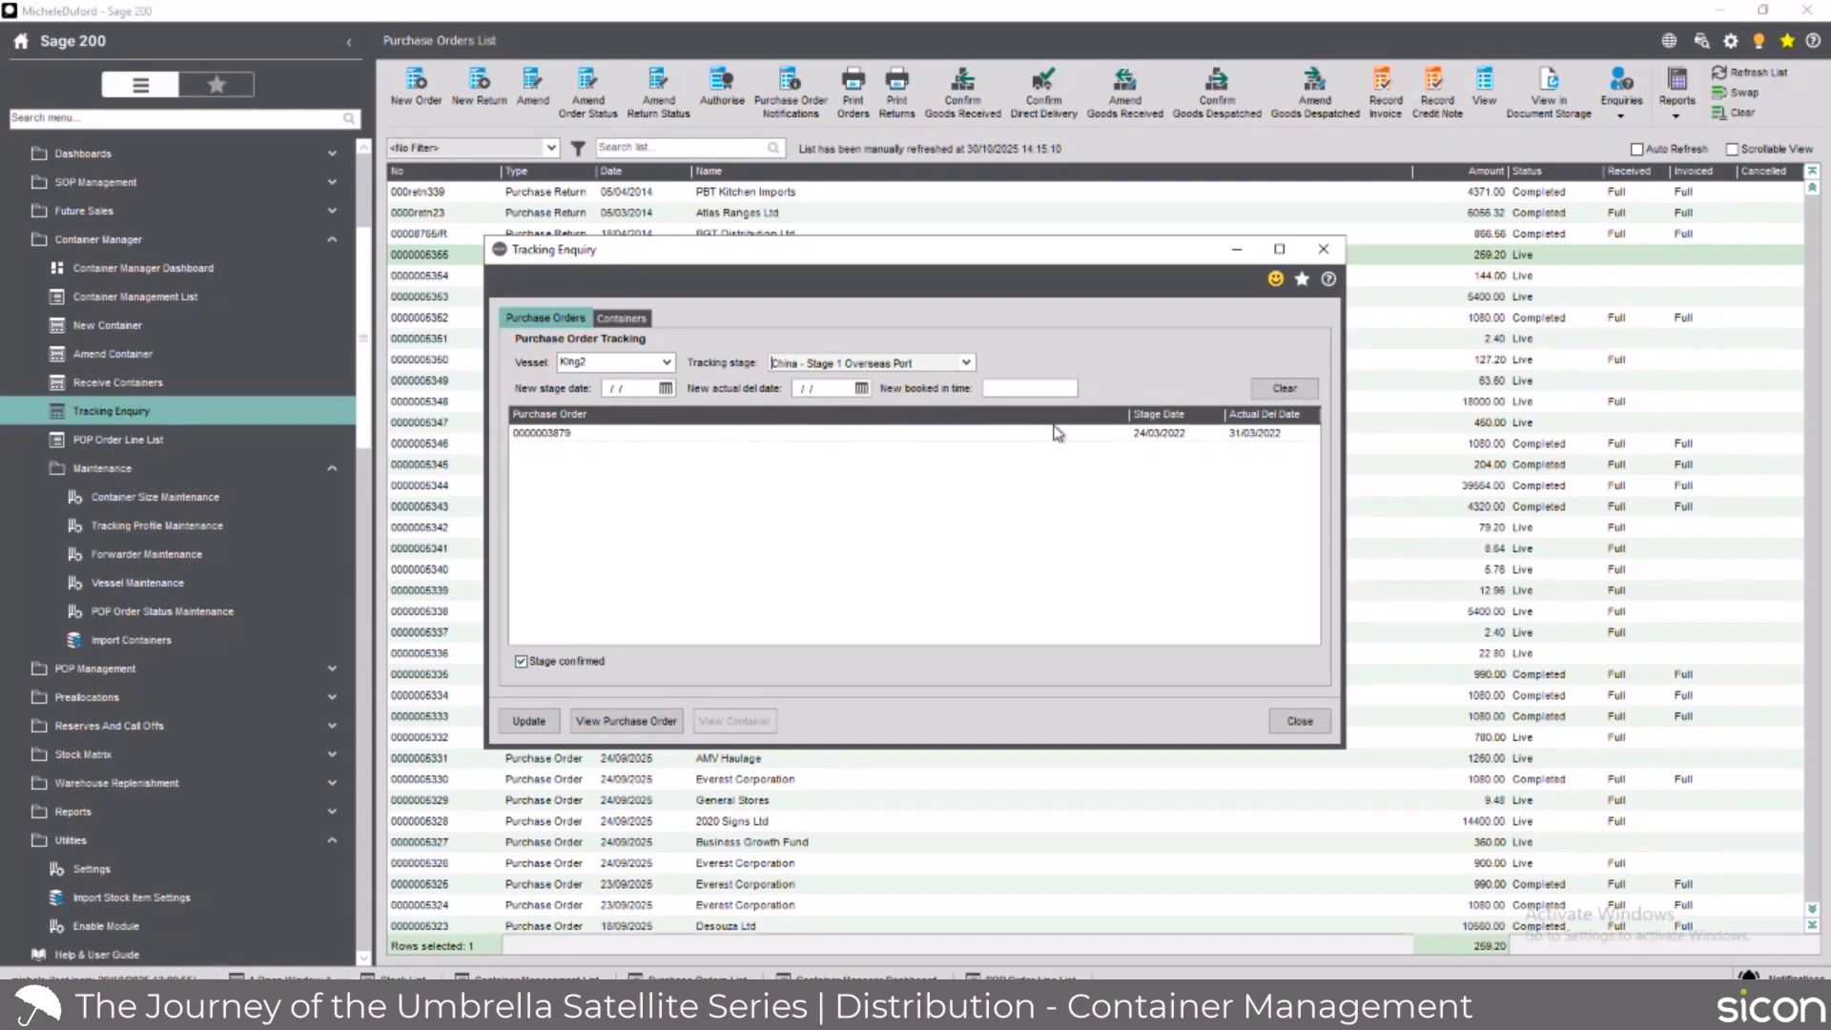
left_click(1285, 388)
Run a container tracking enquiry for CON0000043 on vessel King2 at the 1st Overshore Port stage, and close the enquiry
left_click(622, 318)
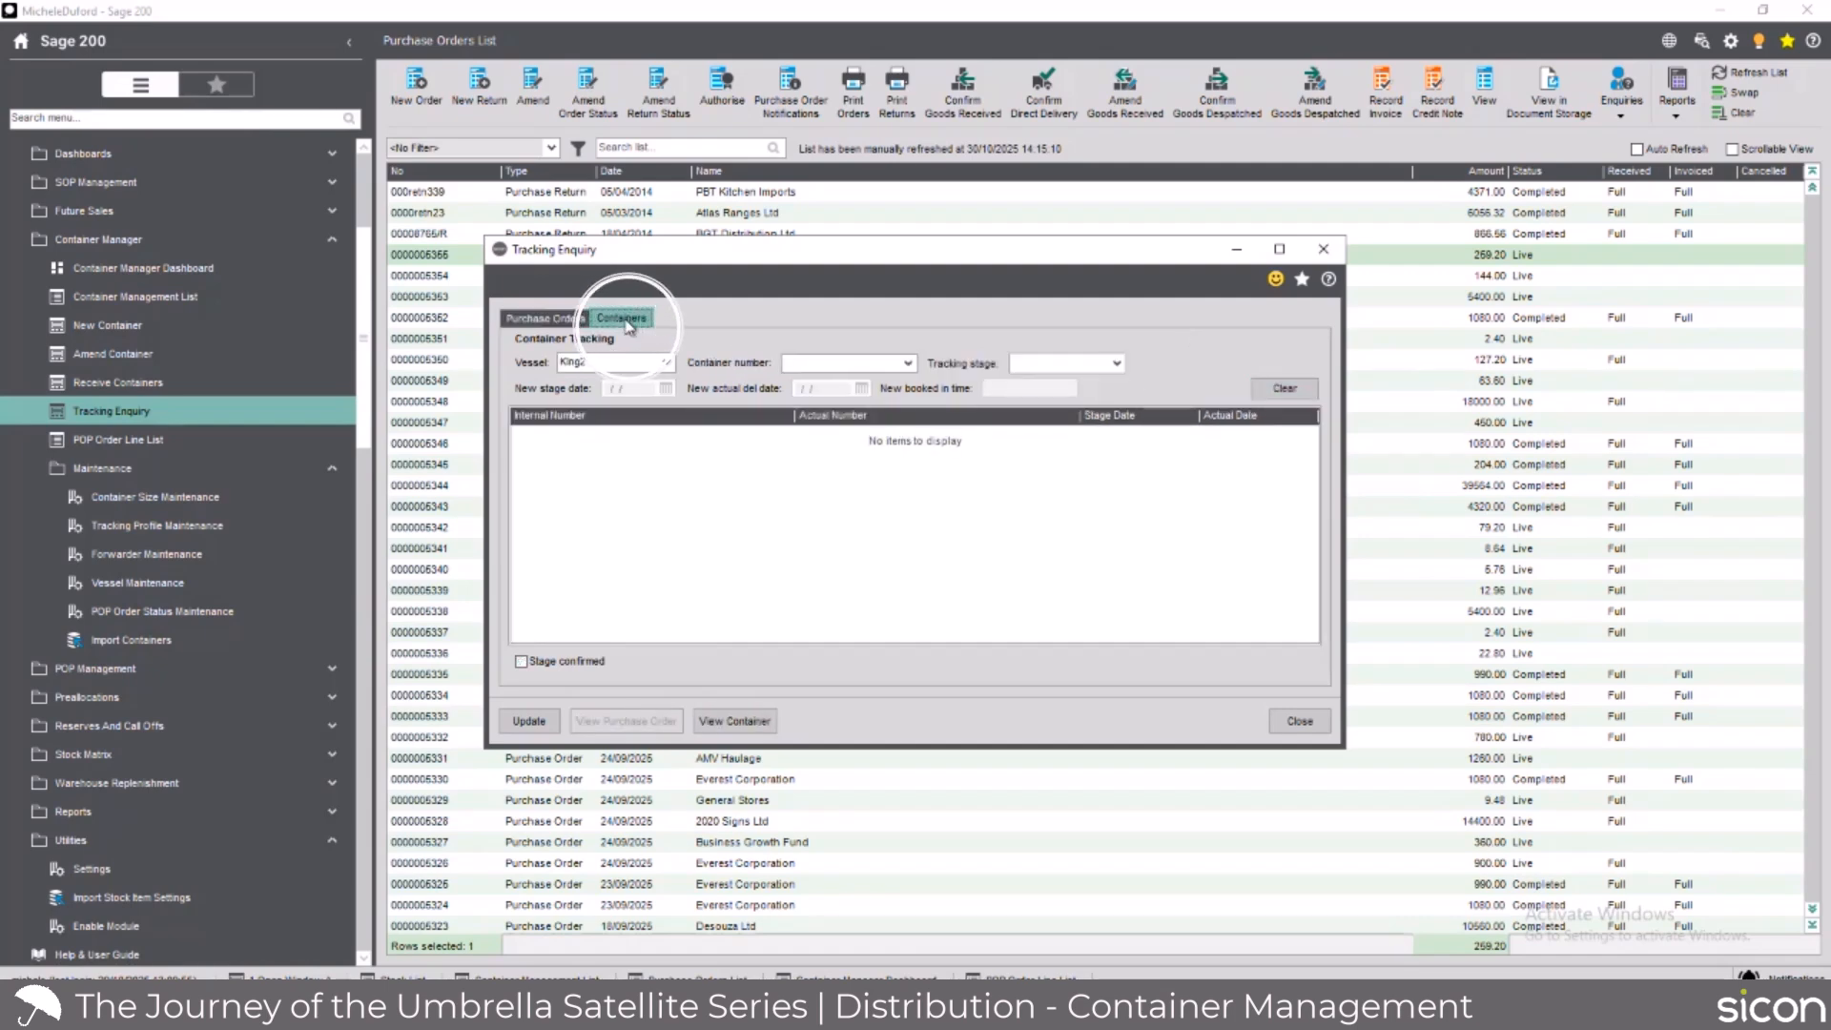
left_click(911, 364)
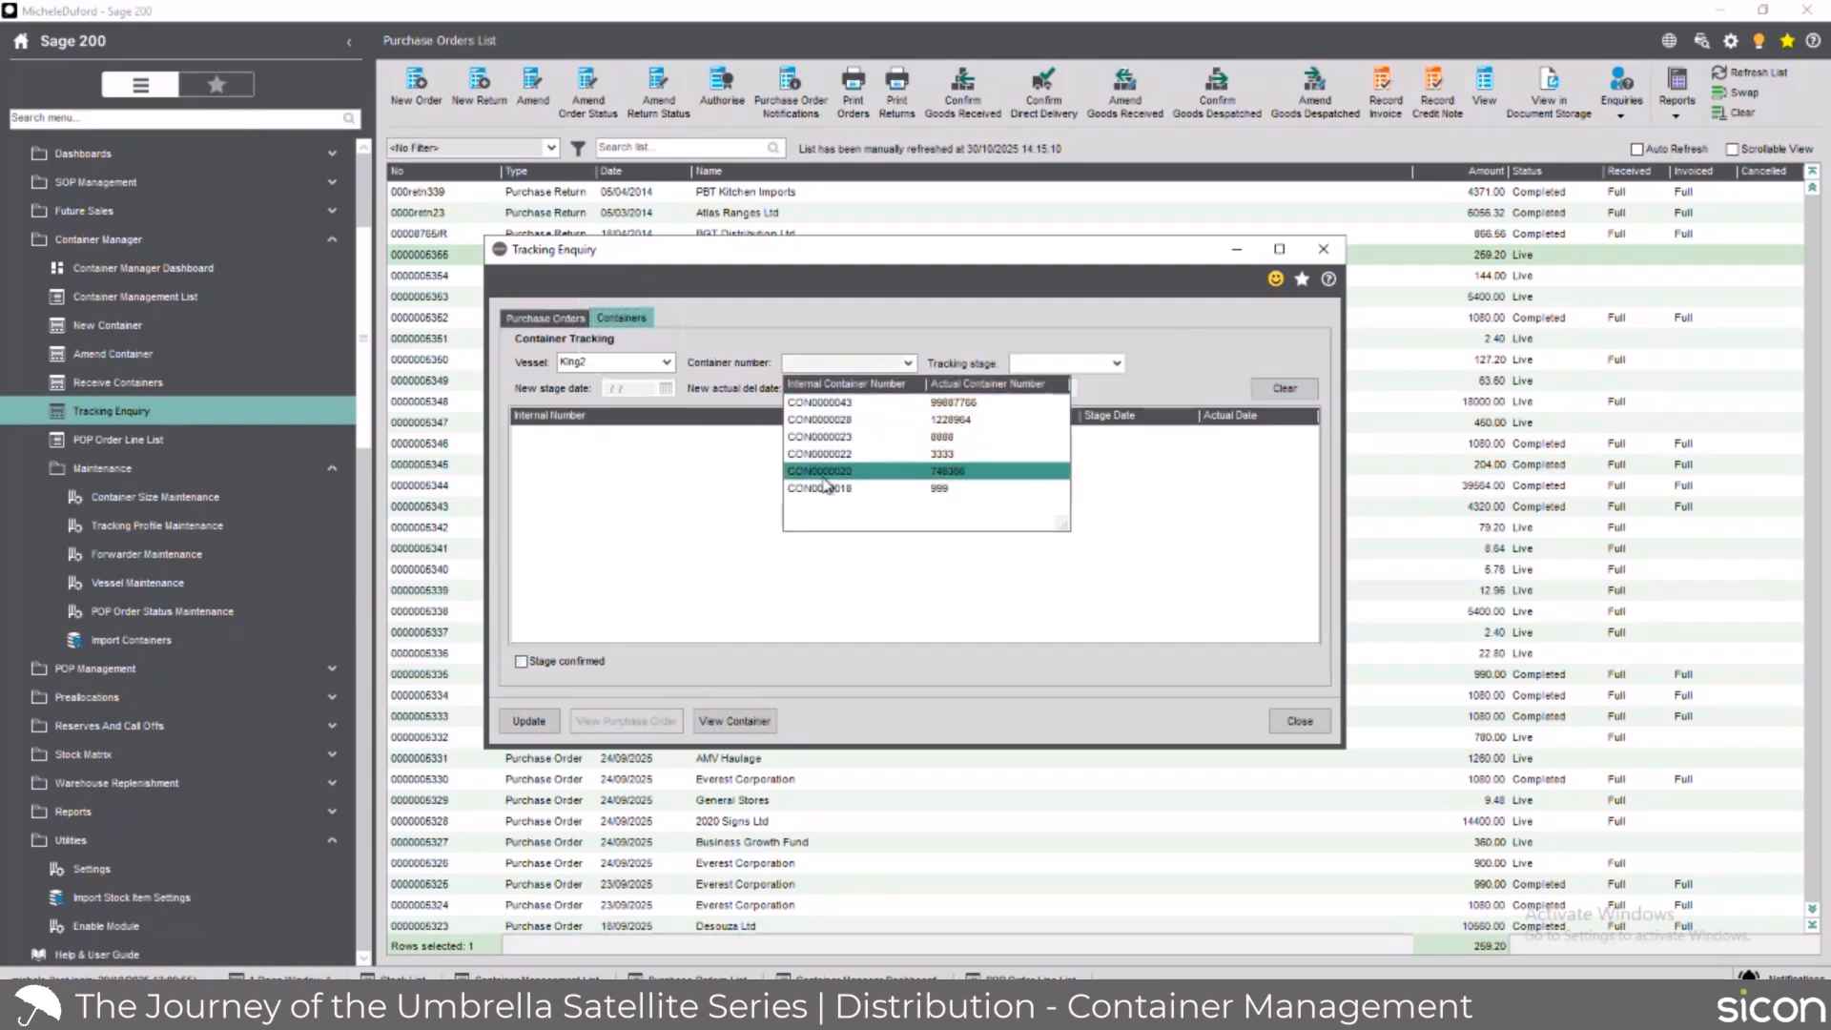
left_click(846, 408)
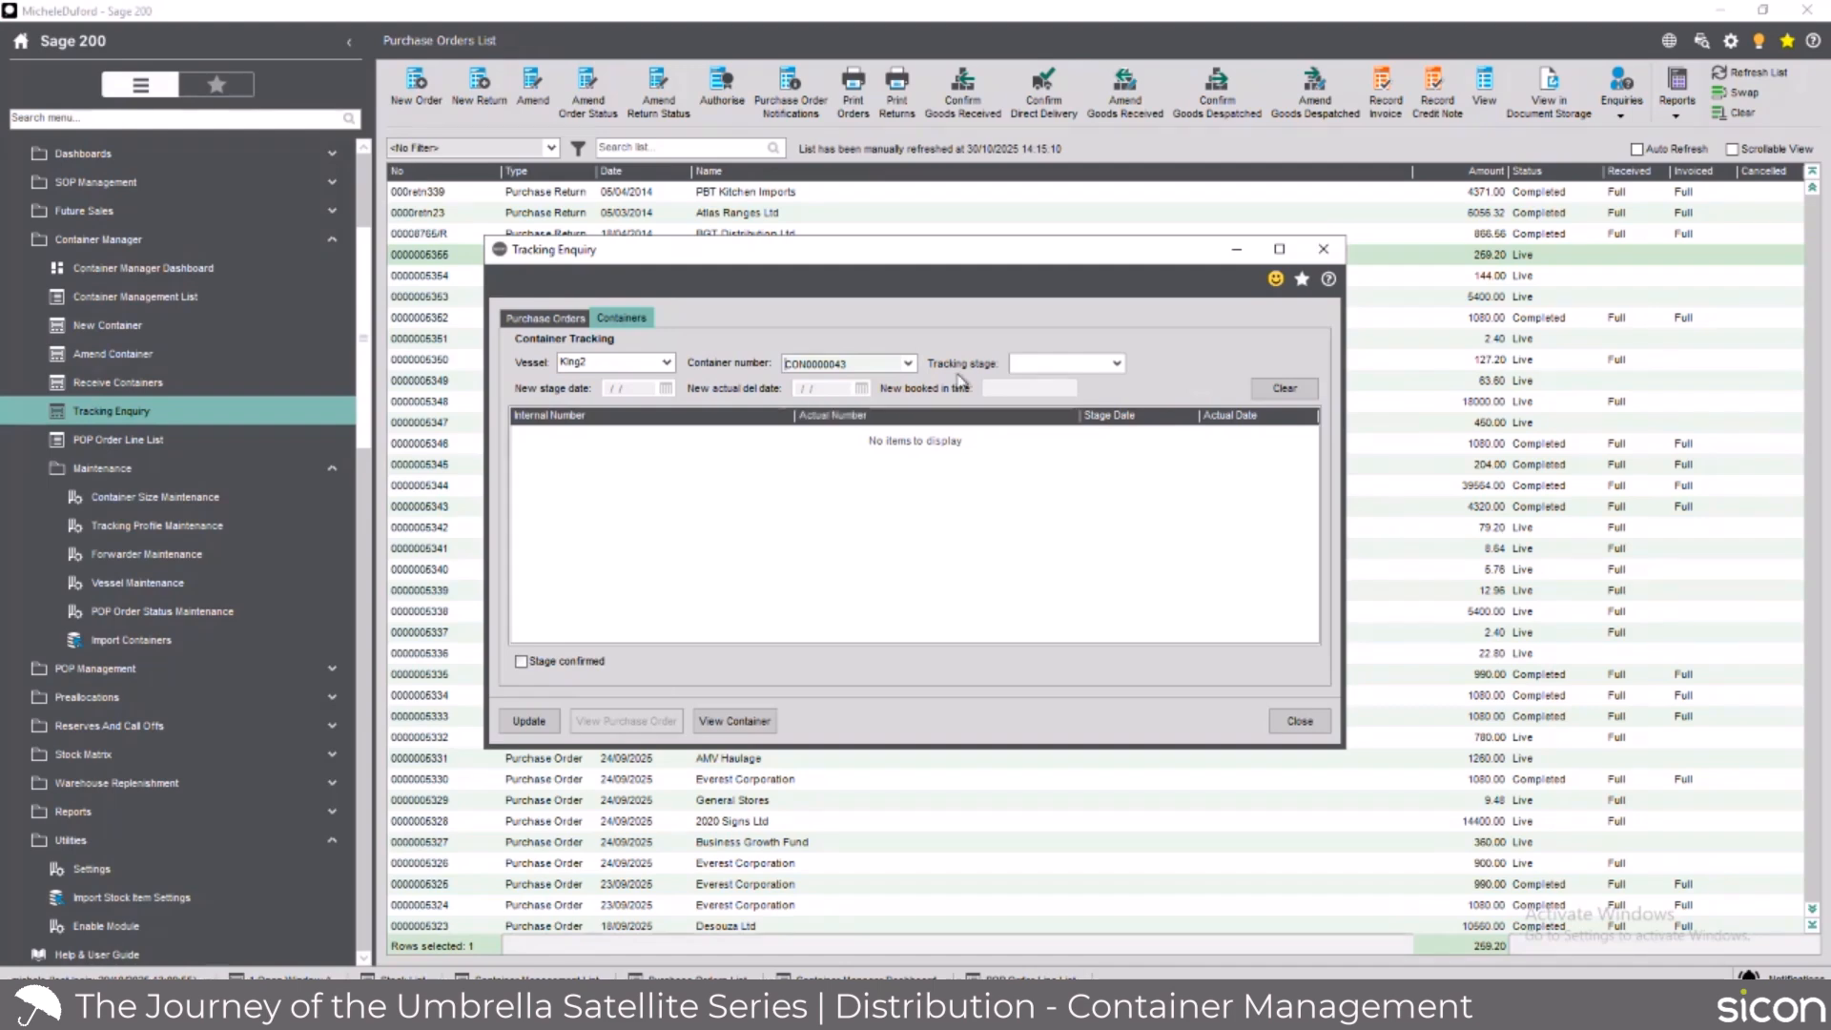
left_click(1117, 365)
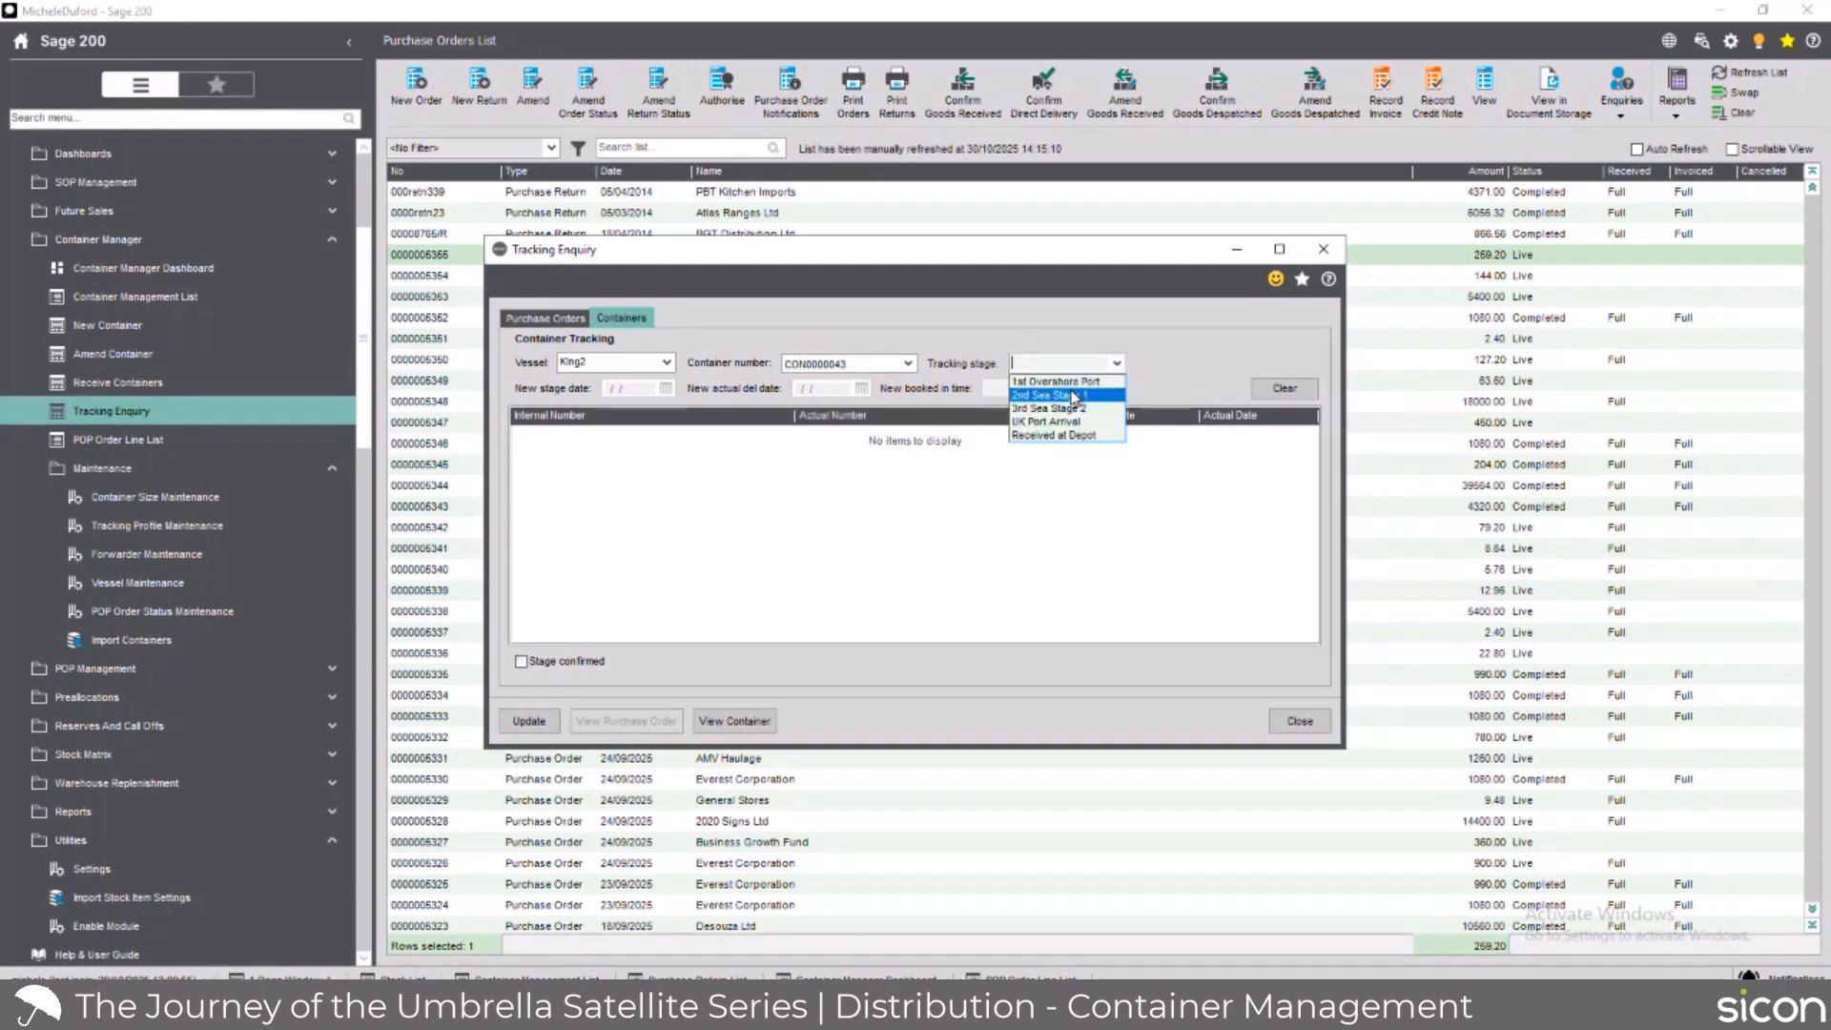
left_click(1068, 384)
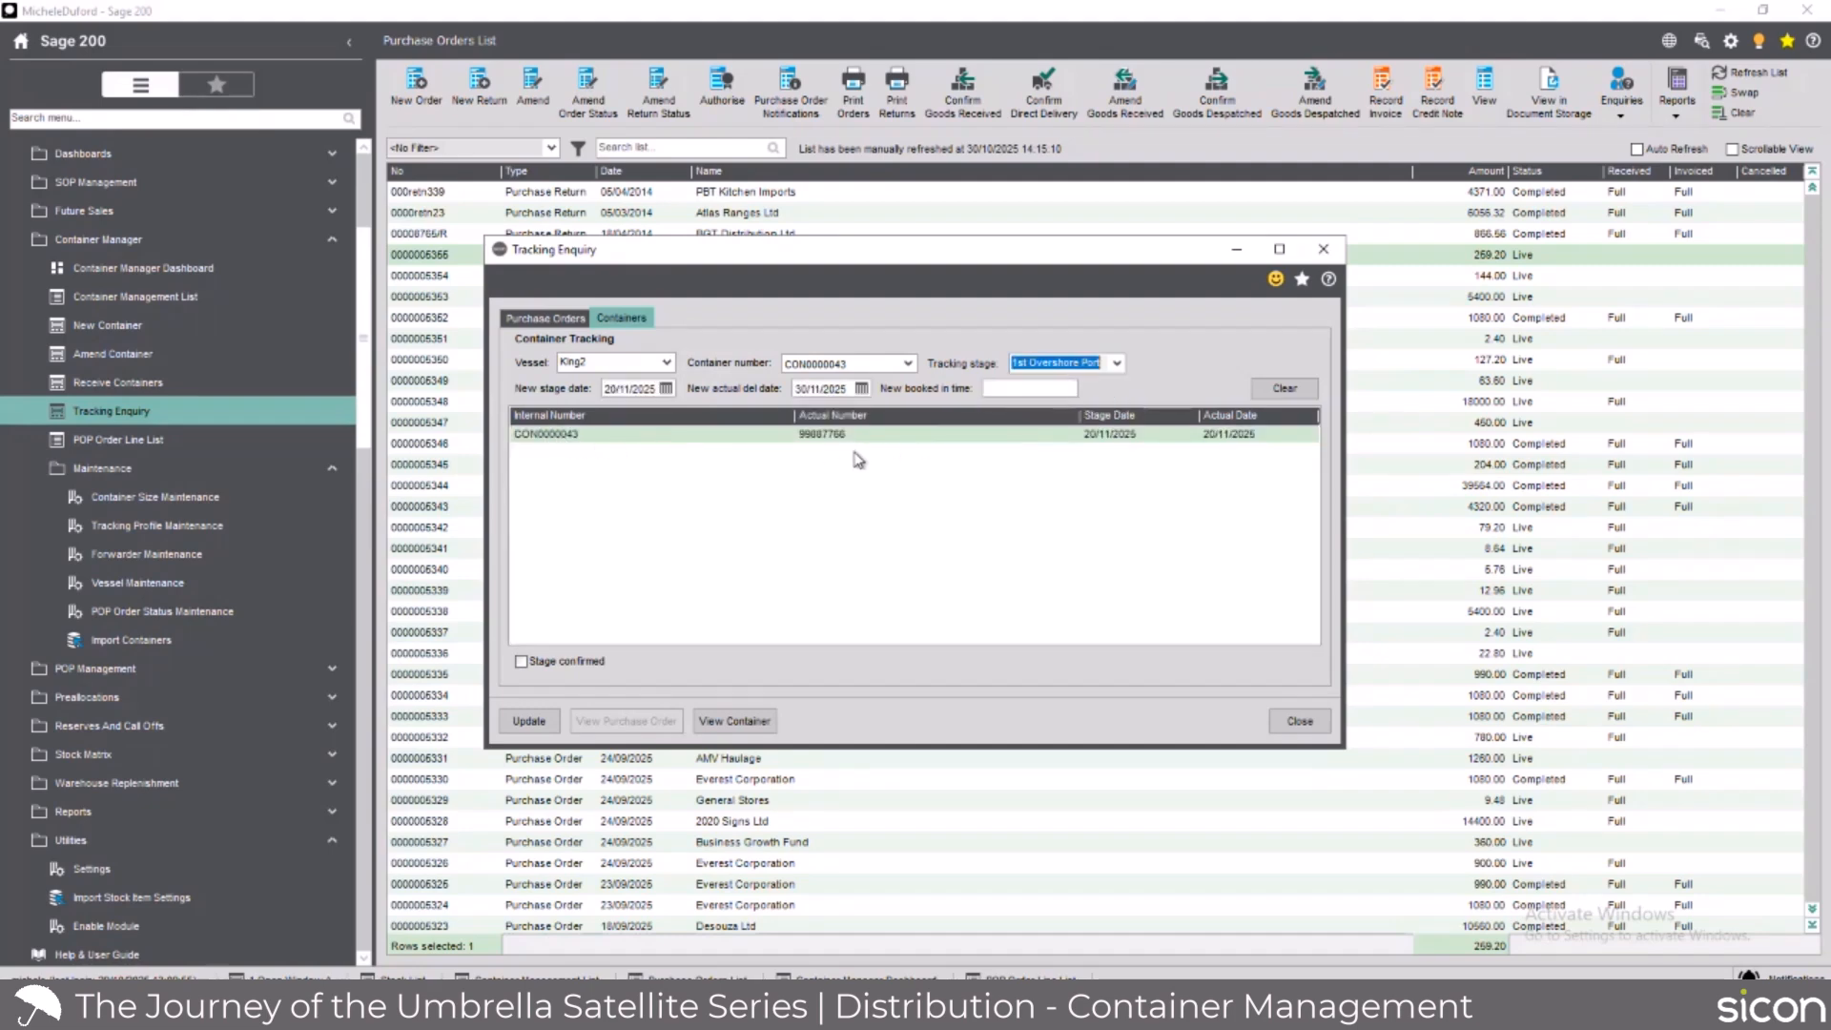
left_click(631, 434)
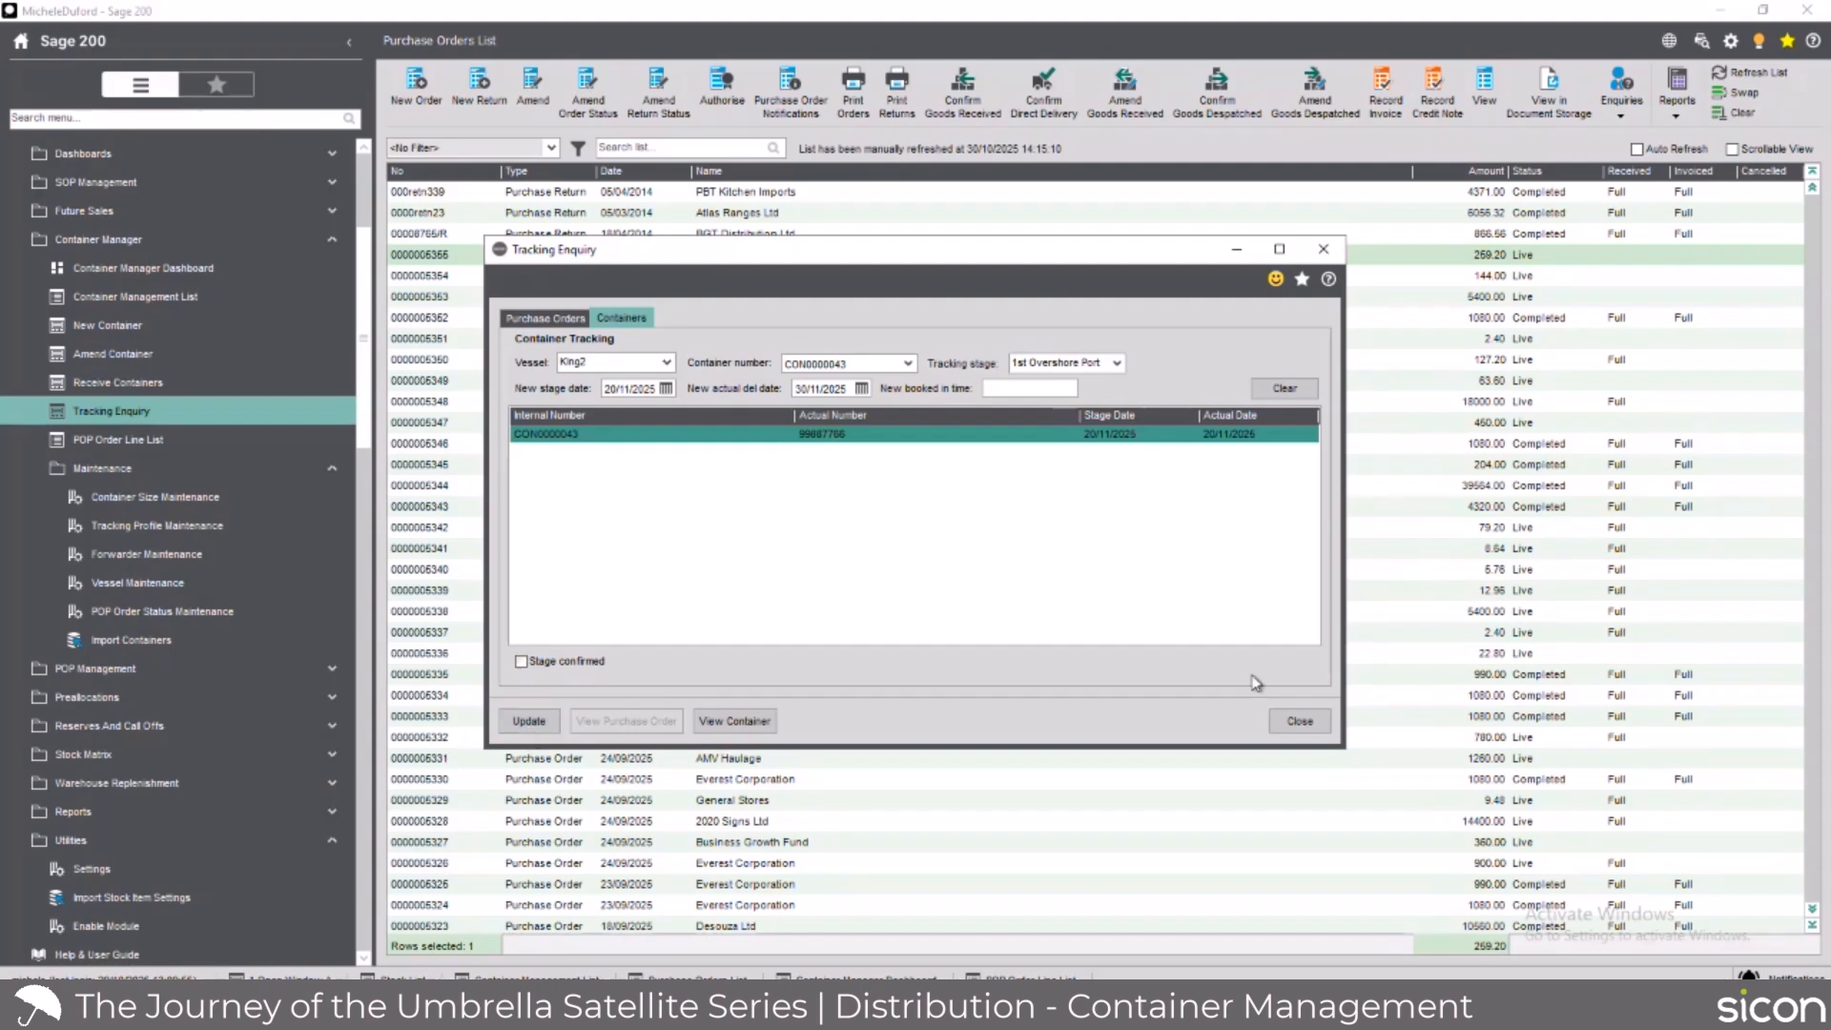
left_click(1299, 721)
Search all containers available to amend, review the summary of CON0000043, and close it without changes
left_click(131, 364)
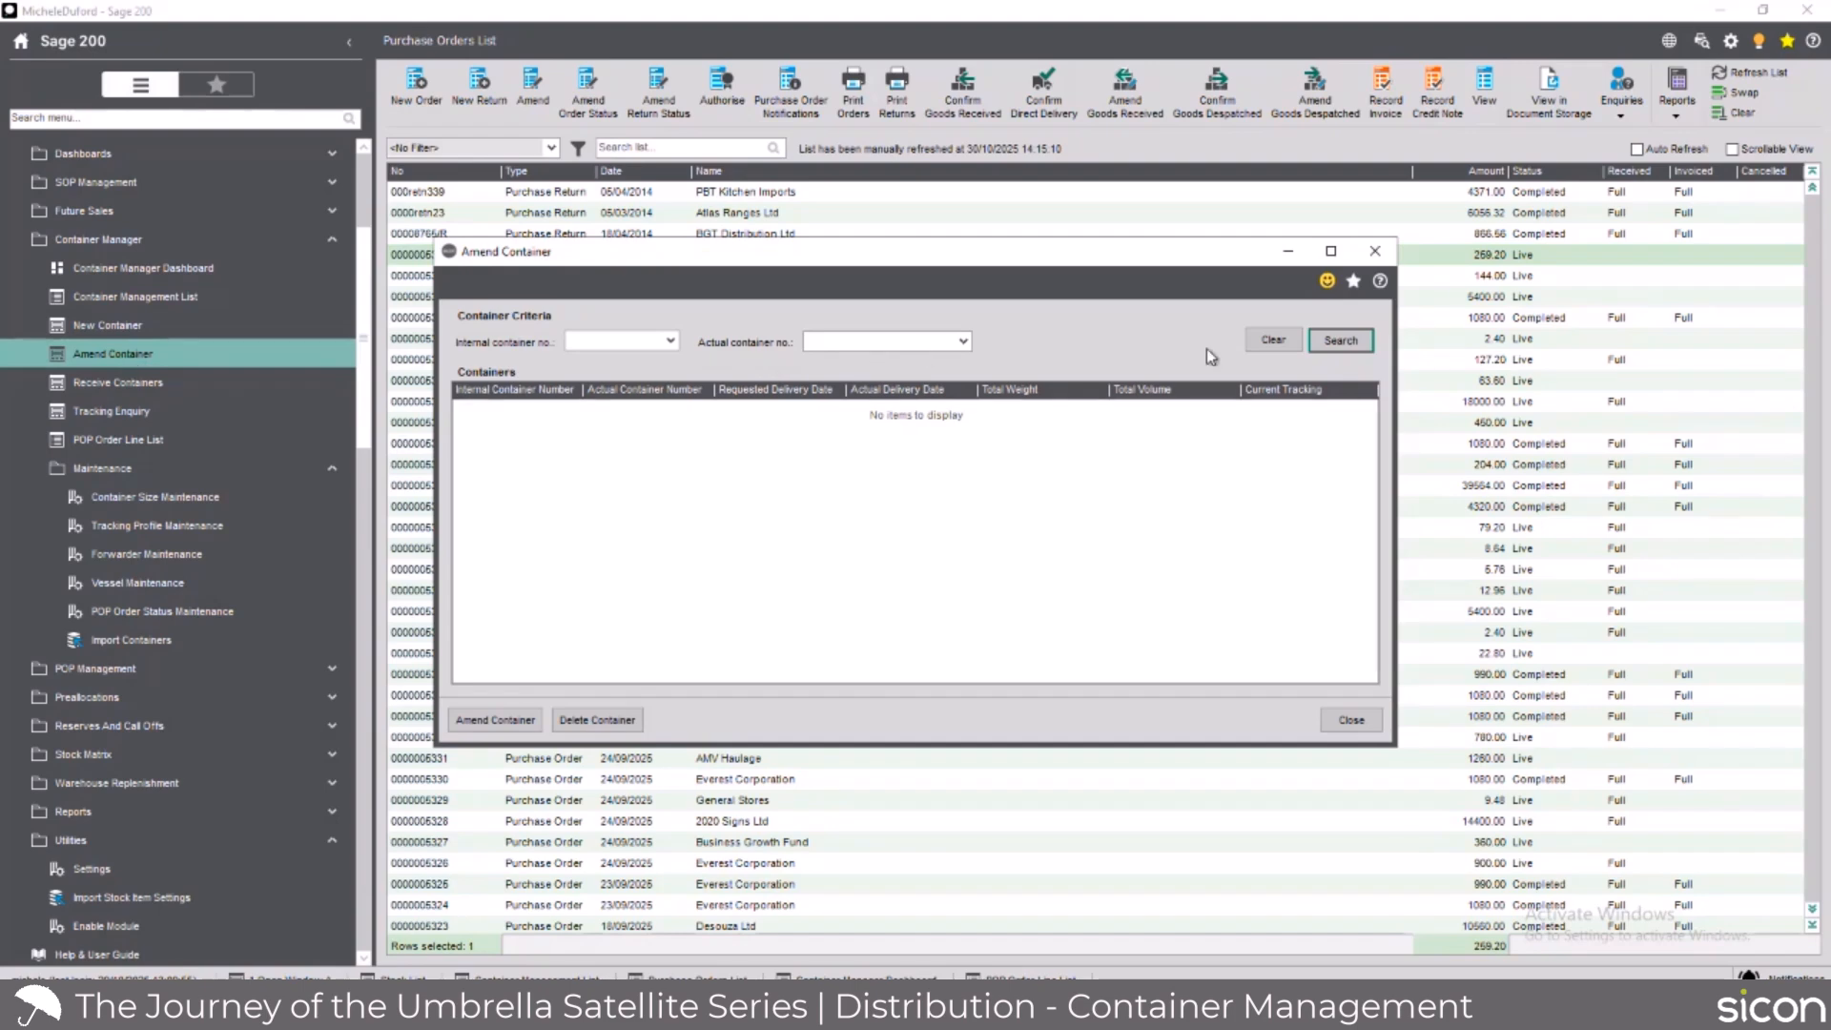
left_click(1340, 341)
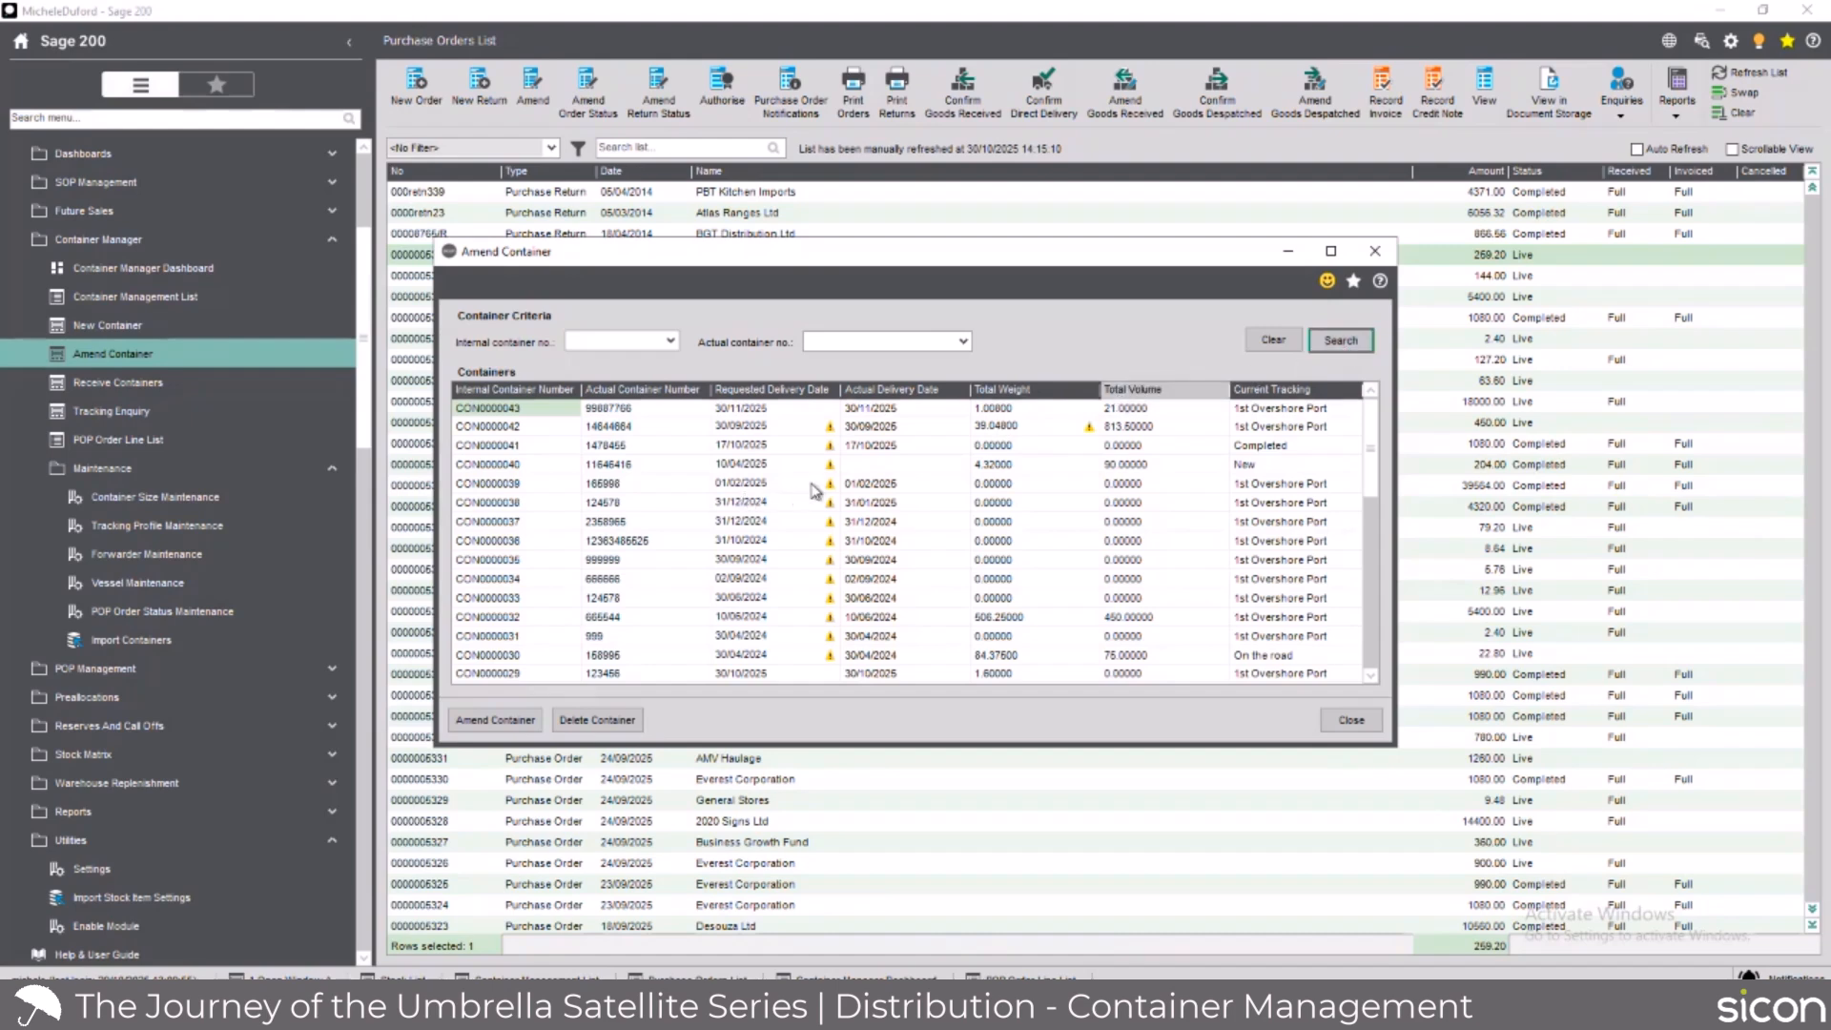
mouse_move(832, 467)
mouse_move(991, 433)
left_click(522, 412)
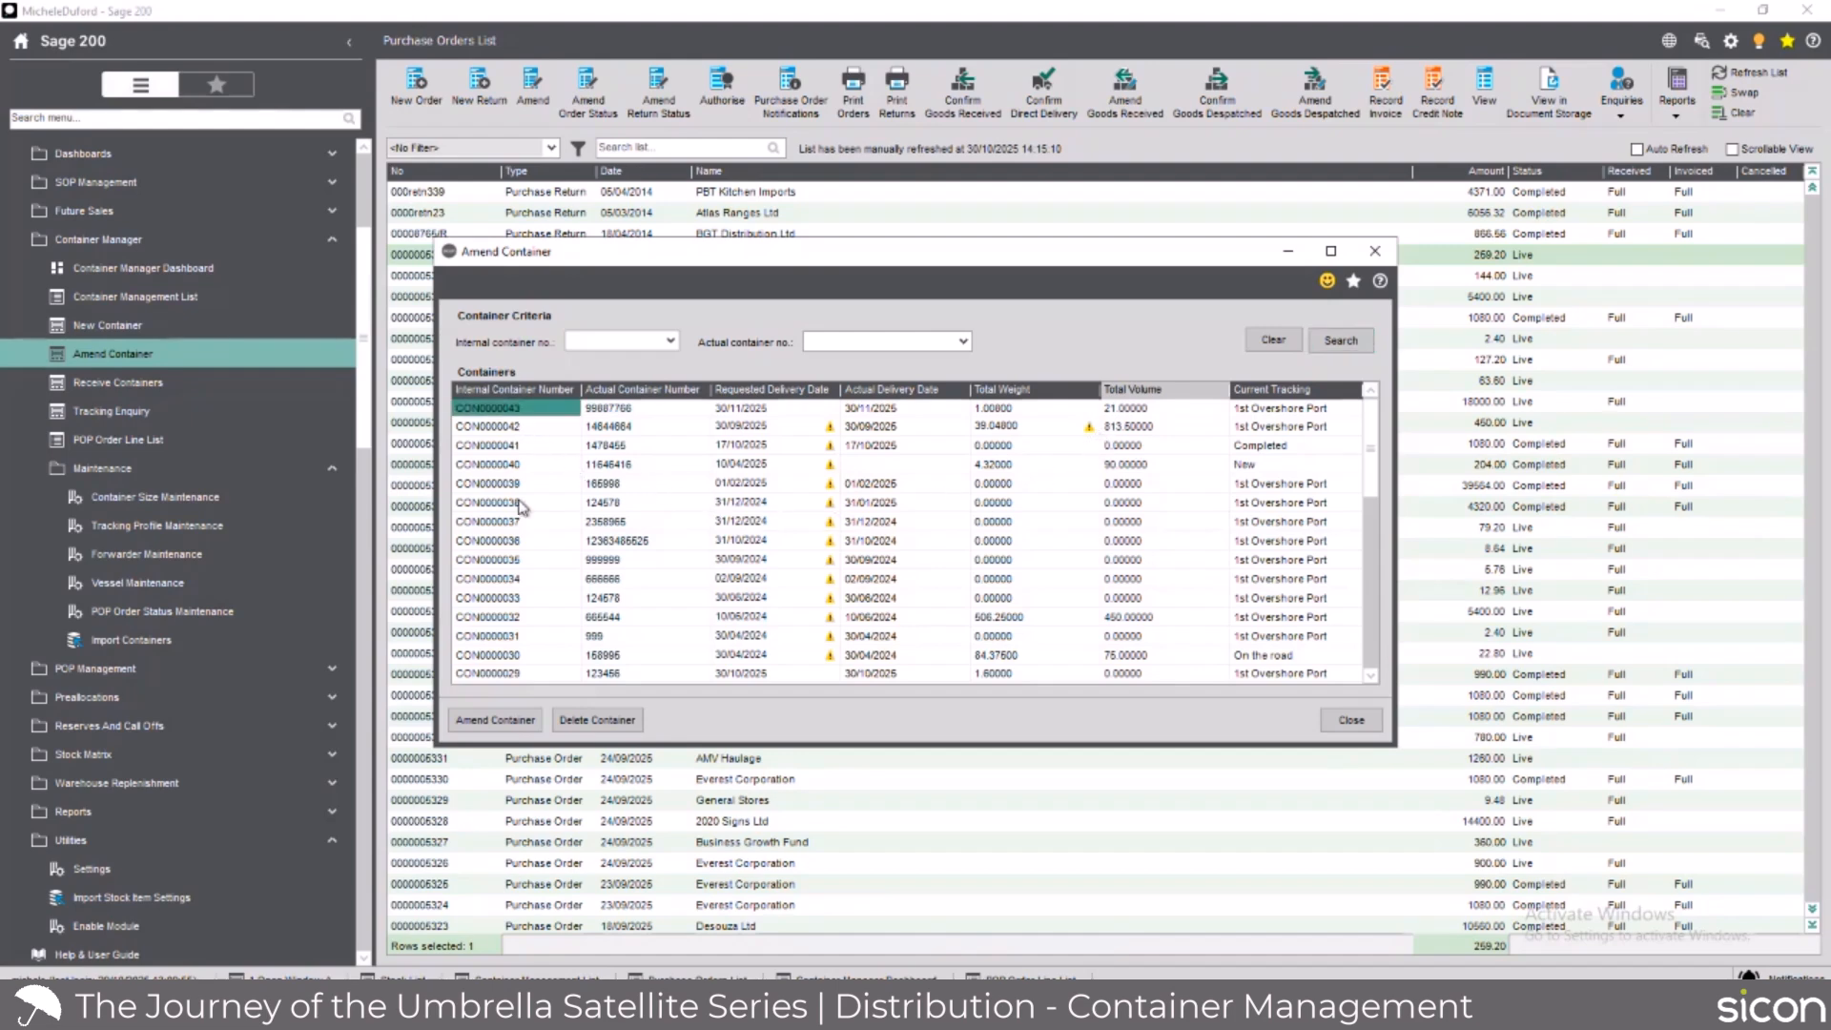
left_click(511, 720)
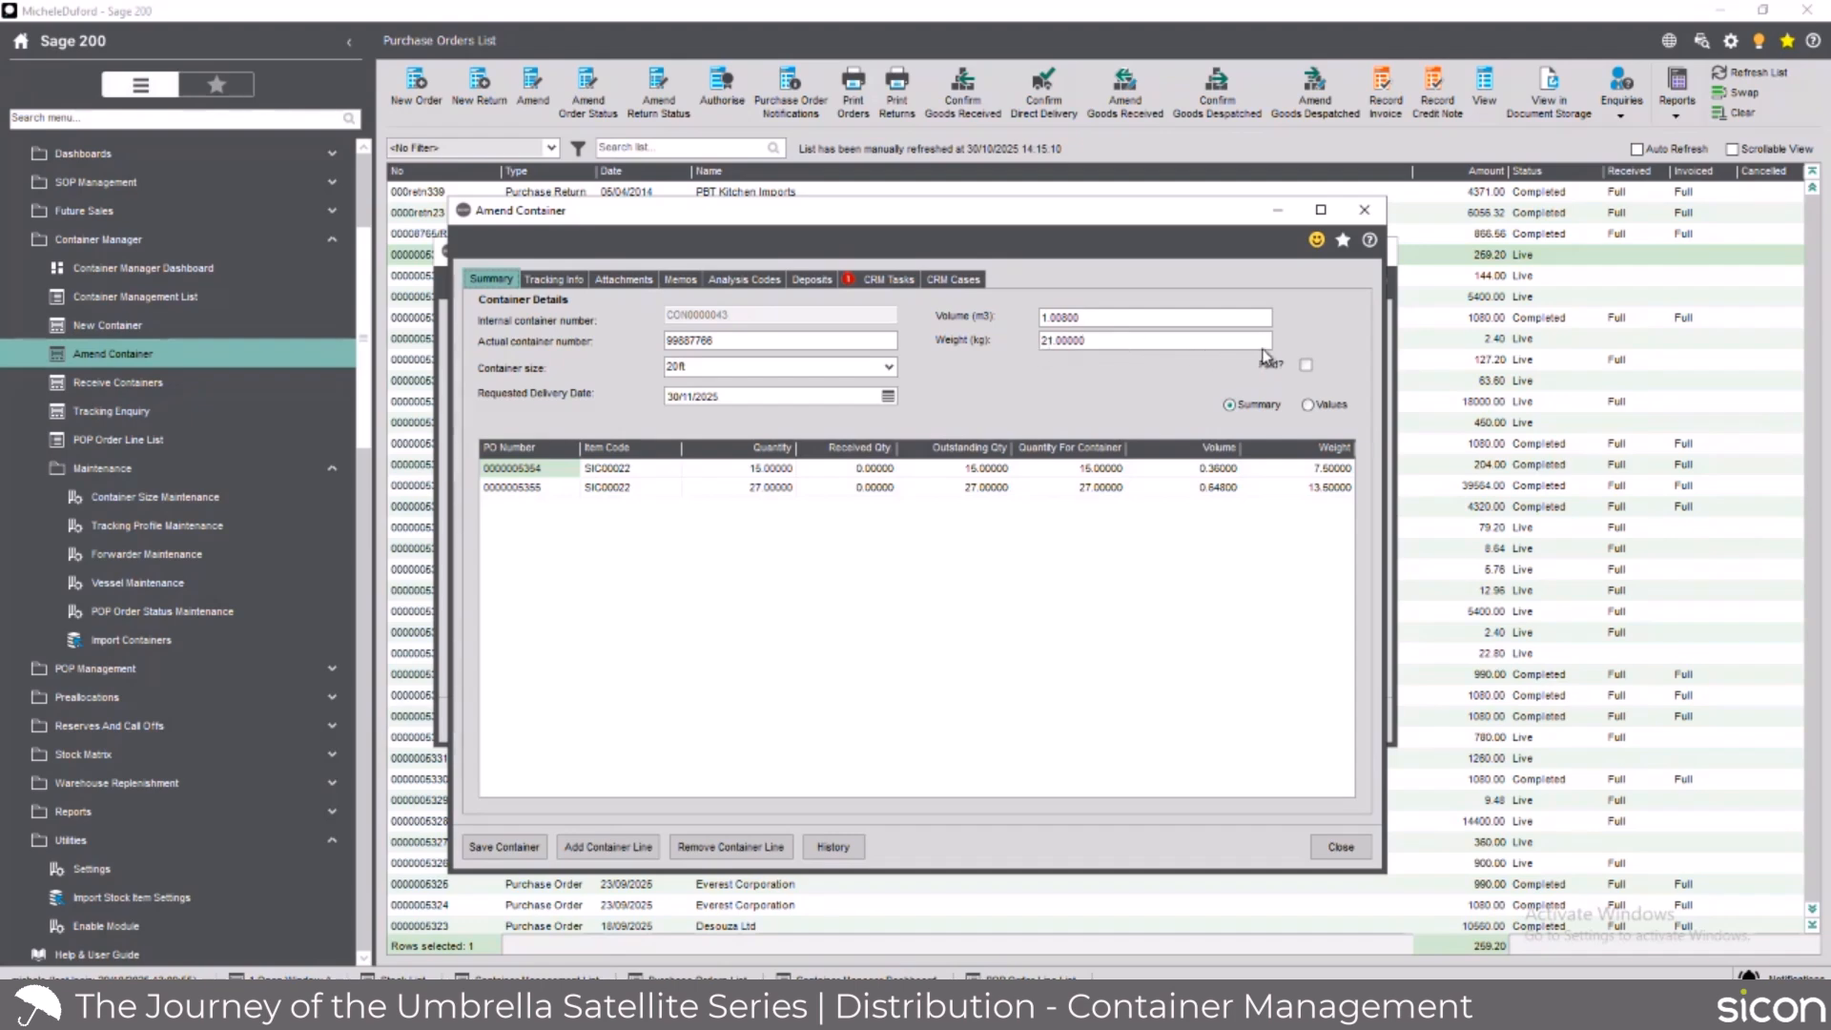
left_click(1343, 848)
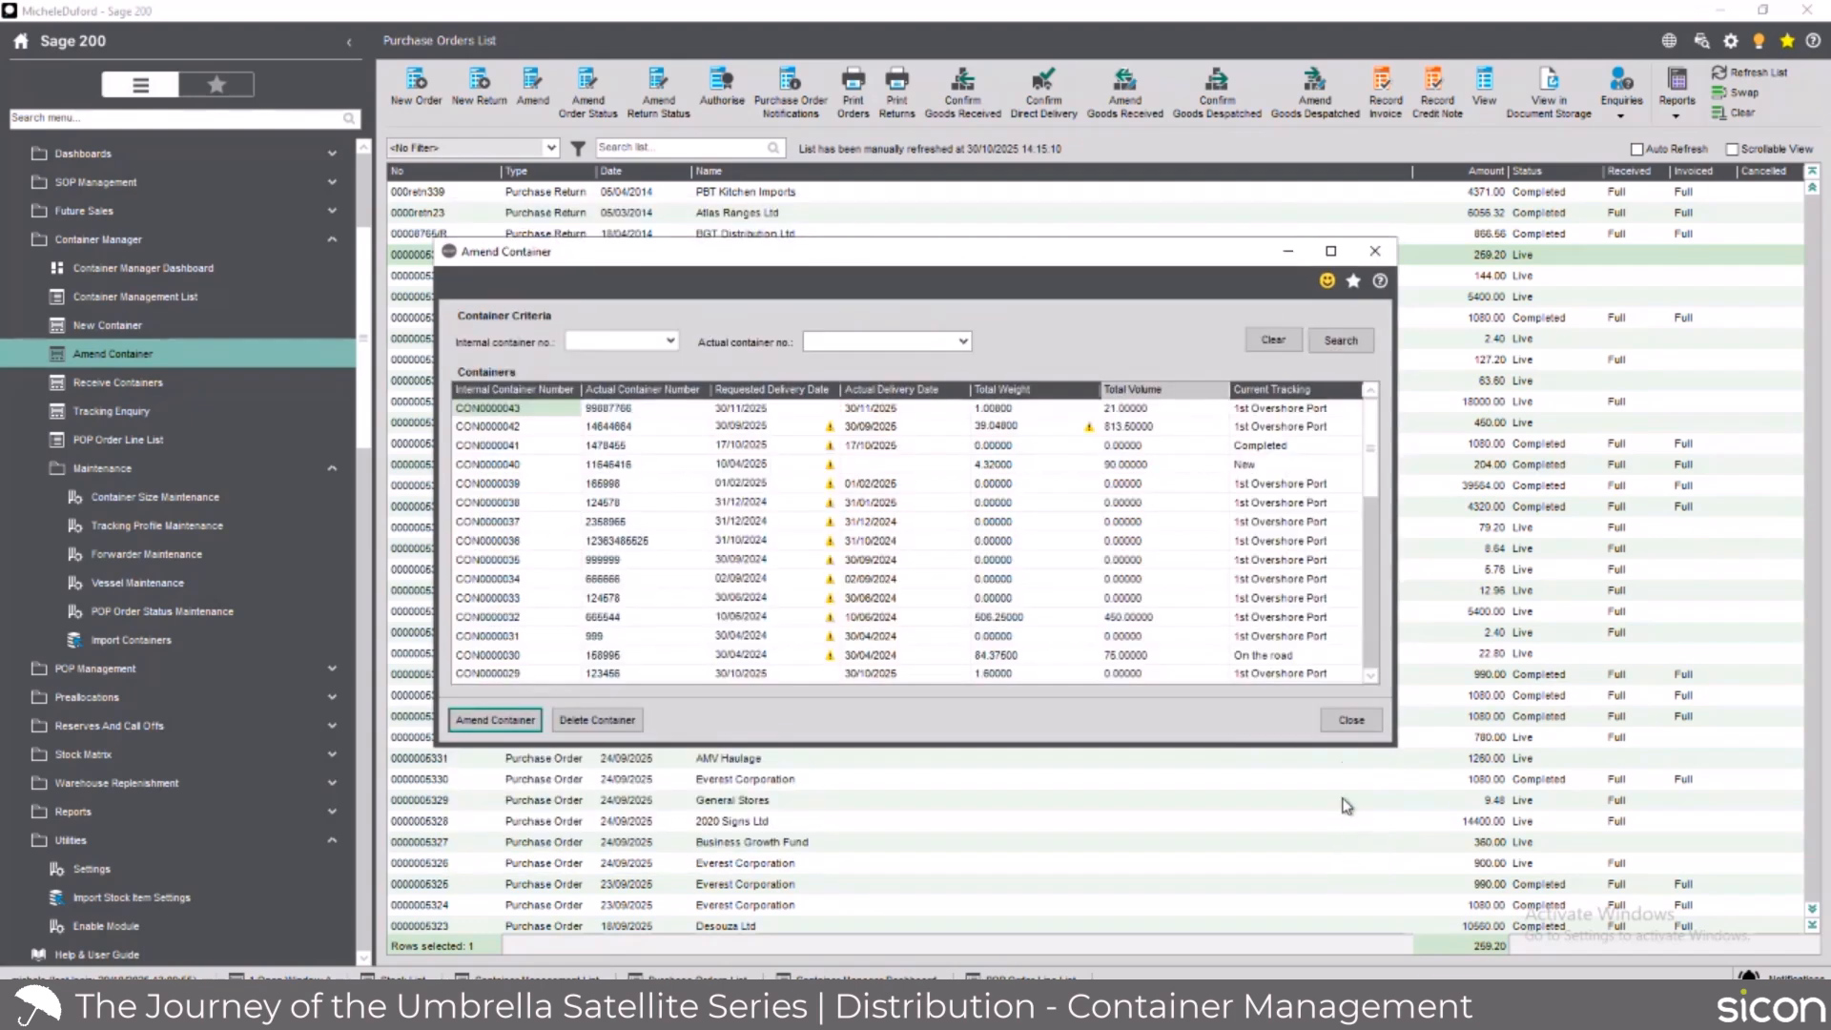
left_click(1354, 724)
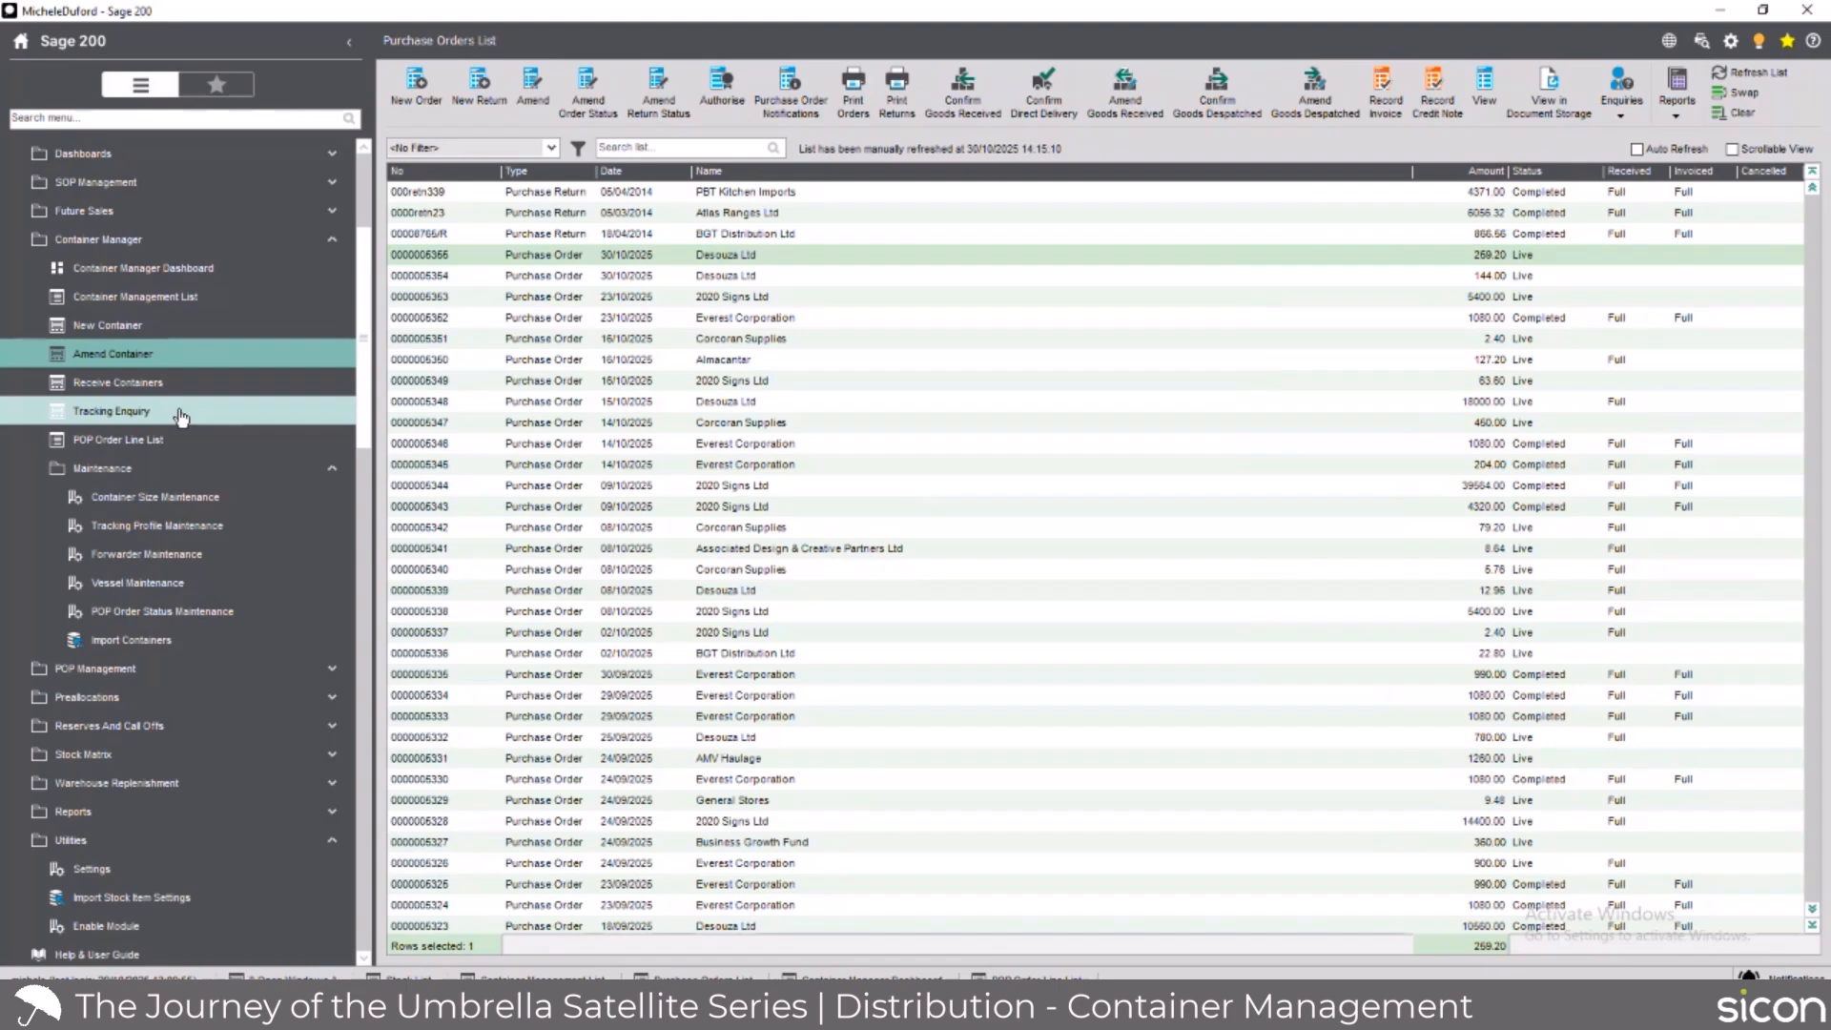
Examine the POP Order Line List and the colours defined for each POP order status
left_click(133, 444)
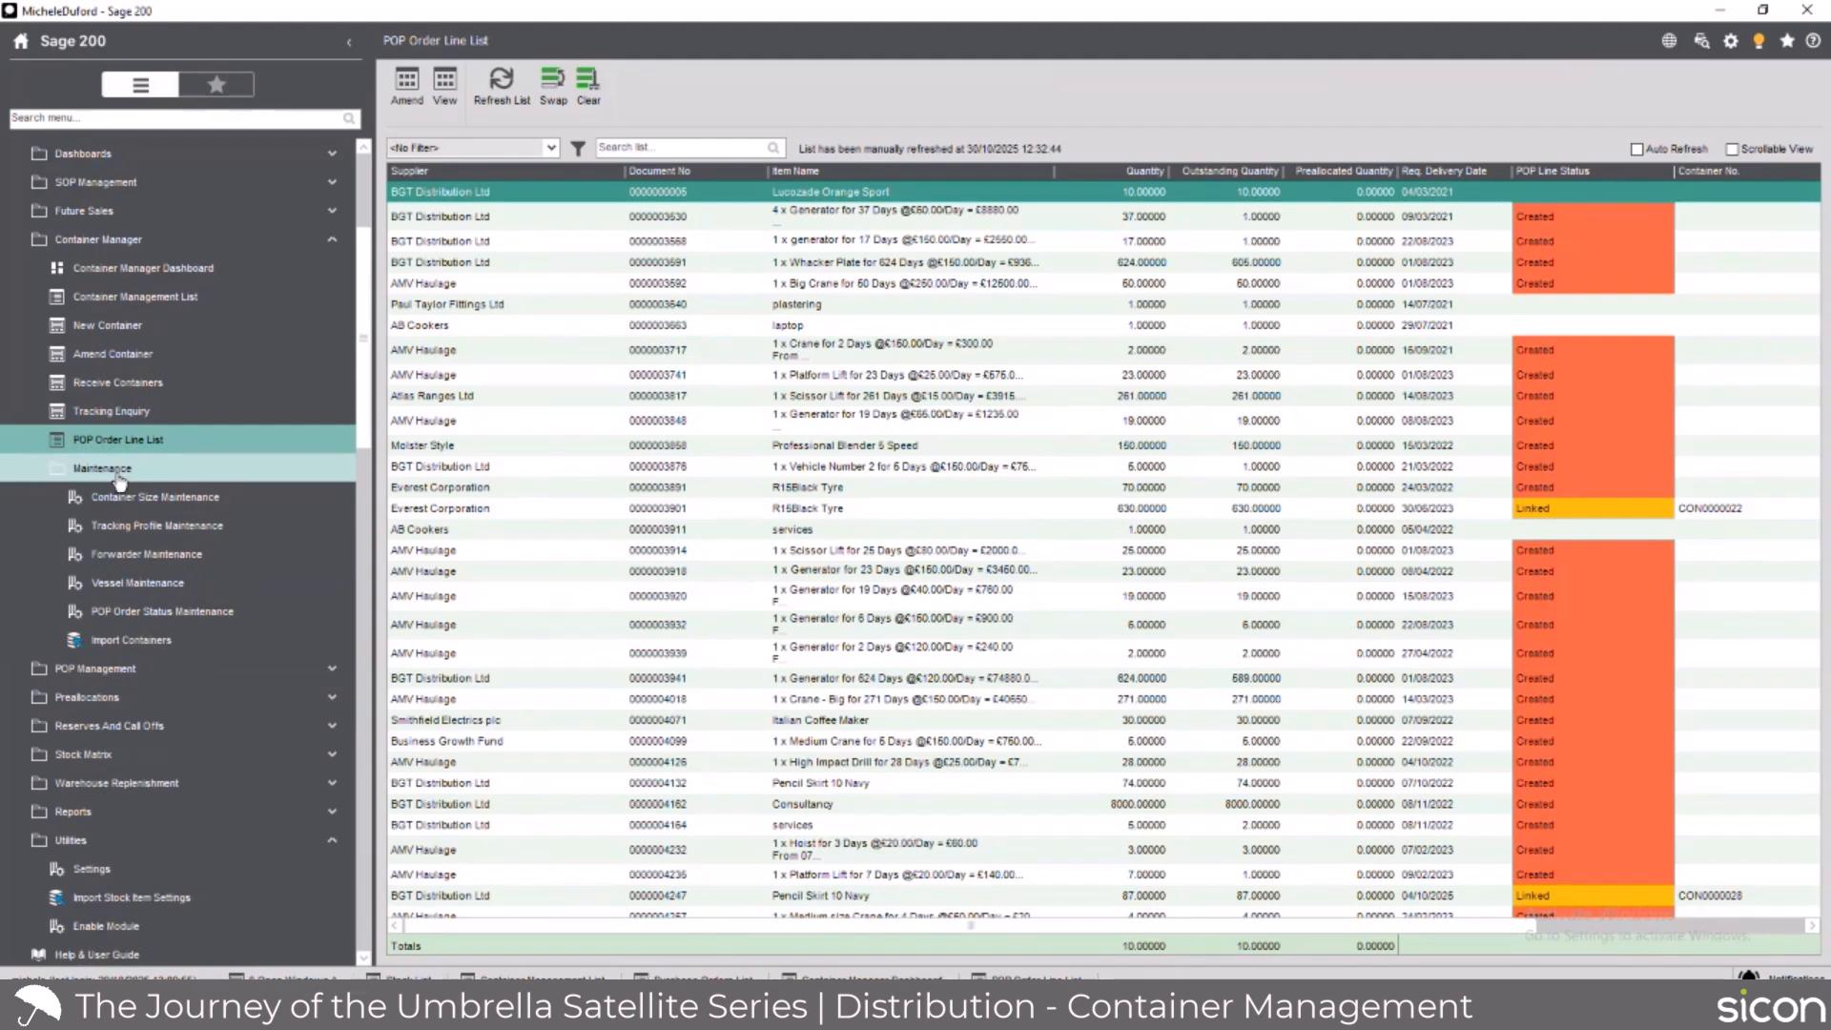
left_click(193, 624)
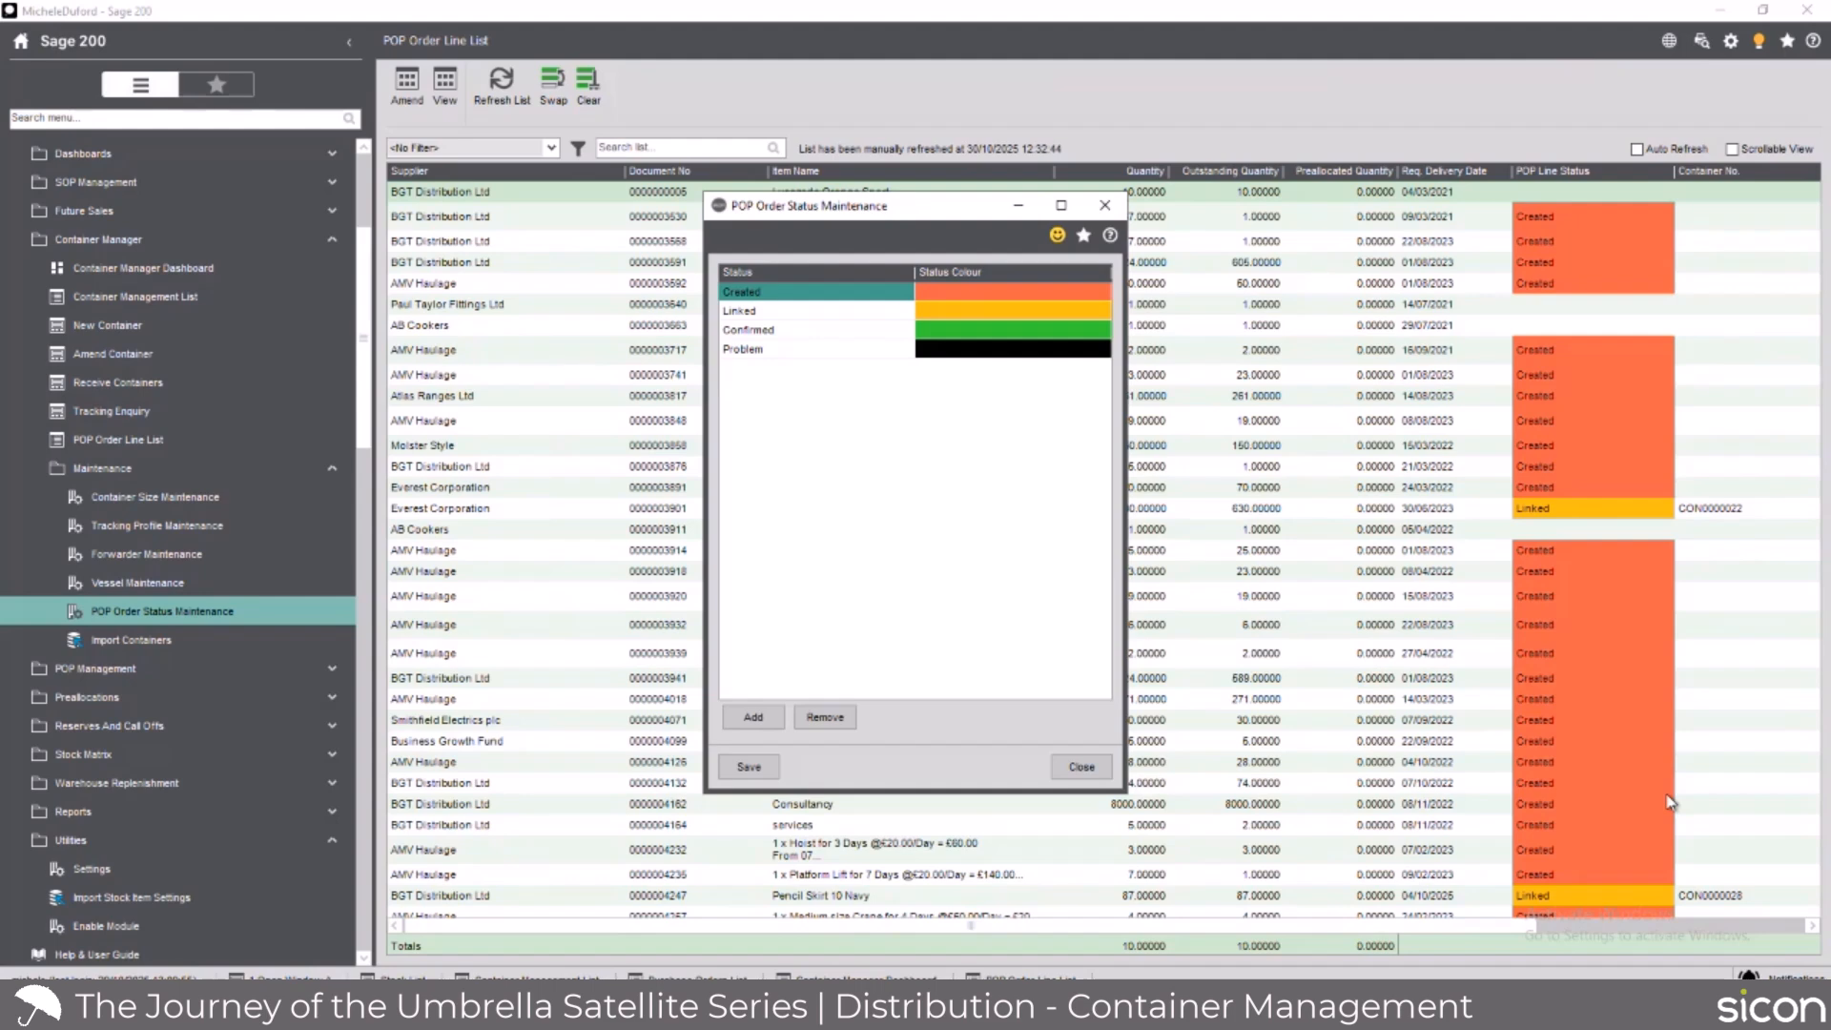
left_click(1081, 767)
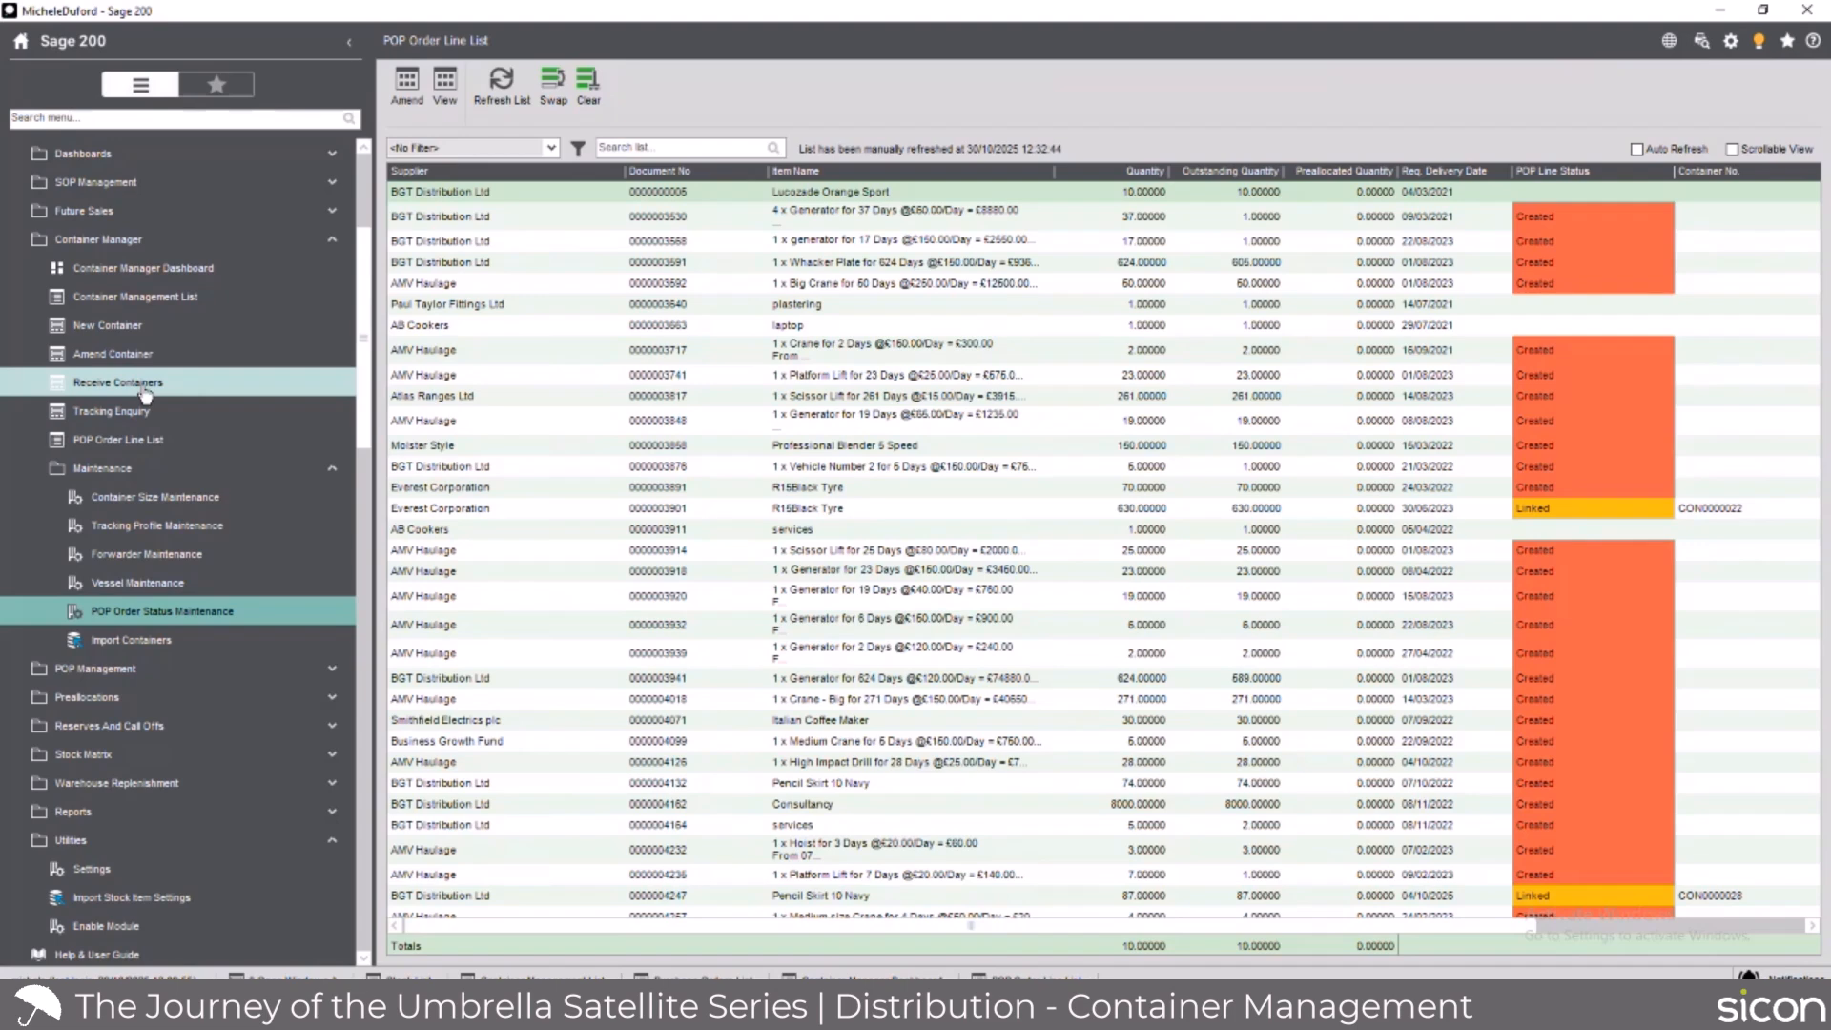
Check which columns the Container Management List can show, and select container CON0000043
left_click(158, 303)
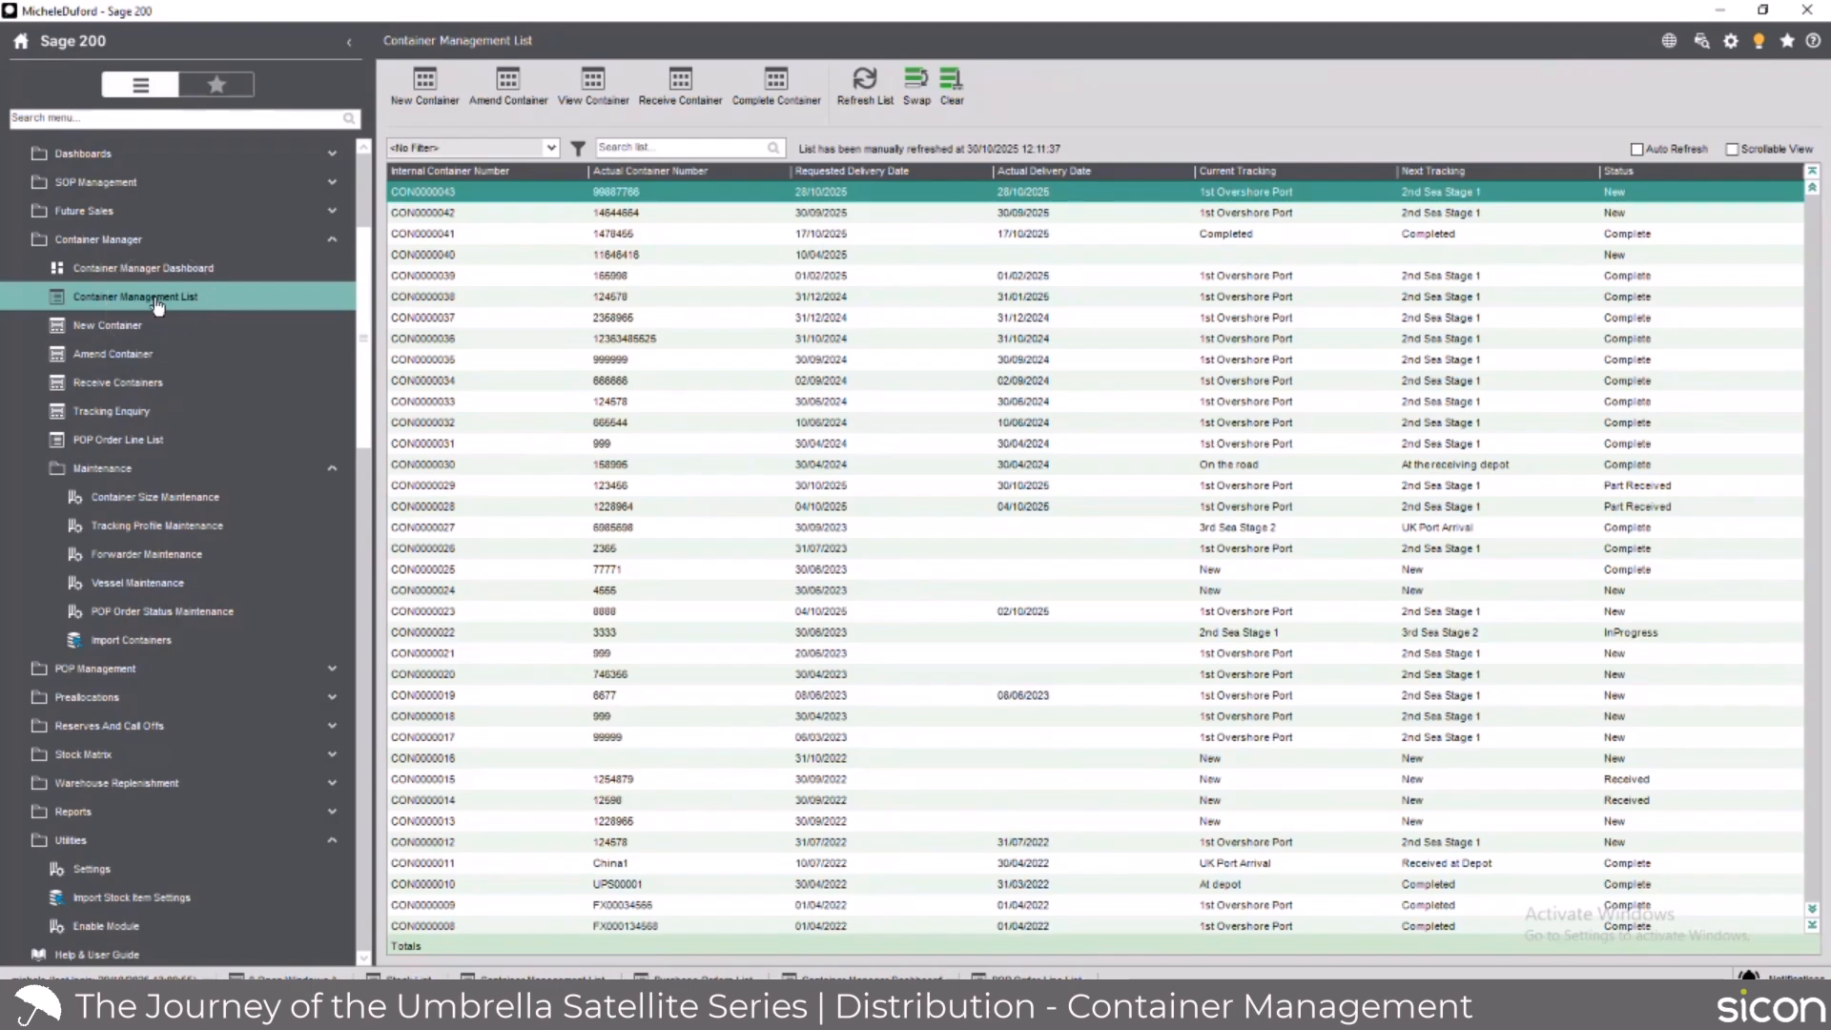
right_click(911, 399)
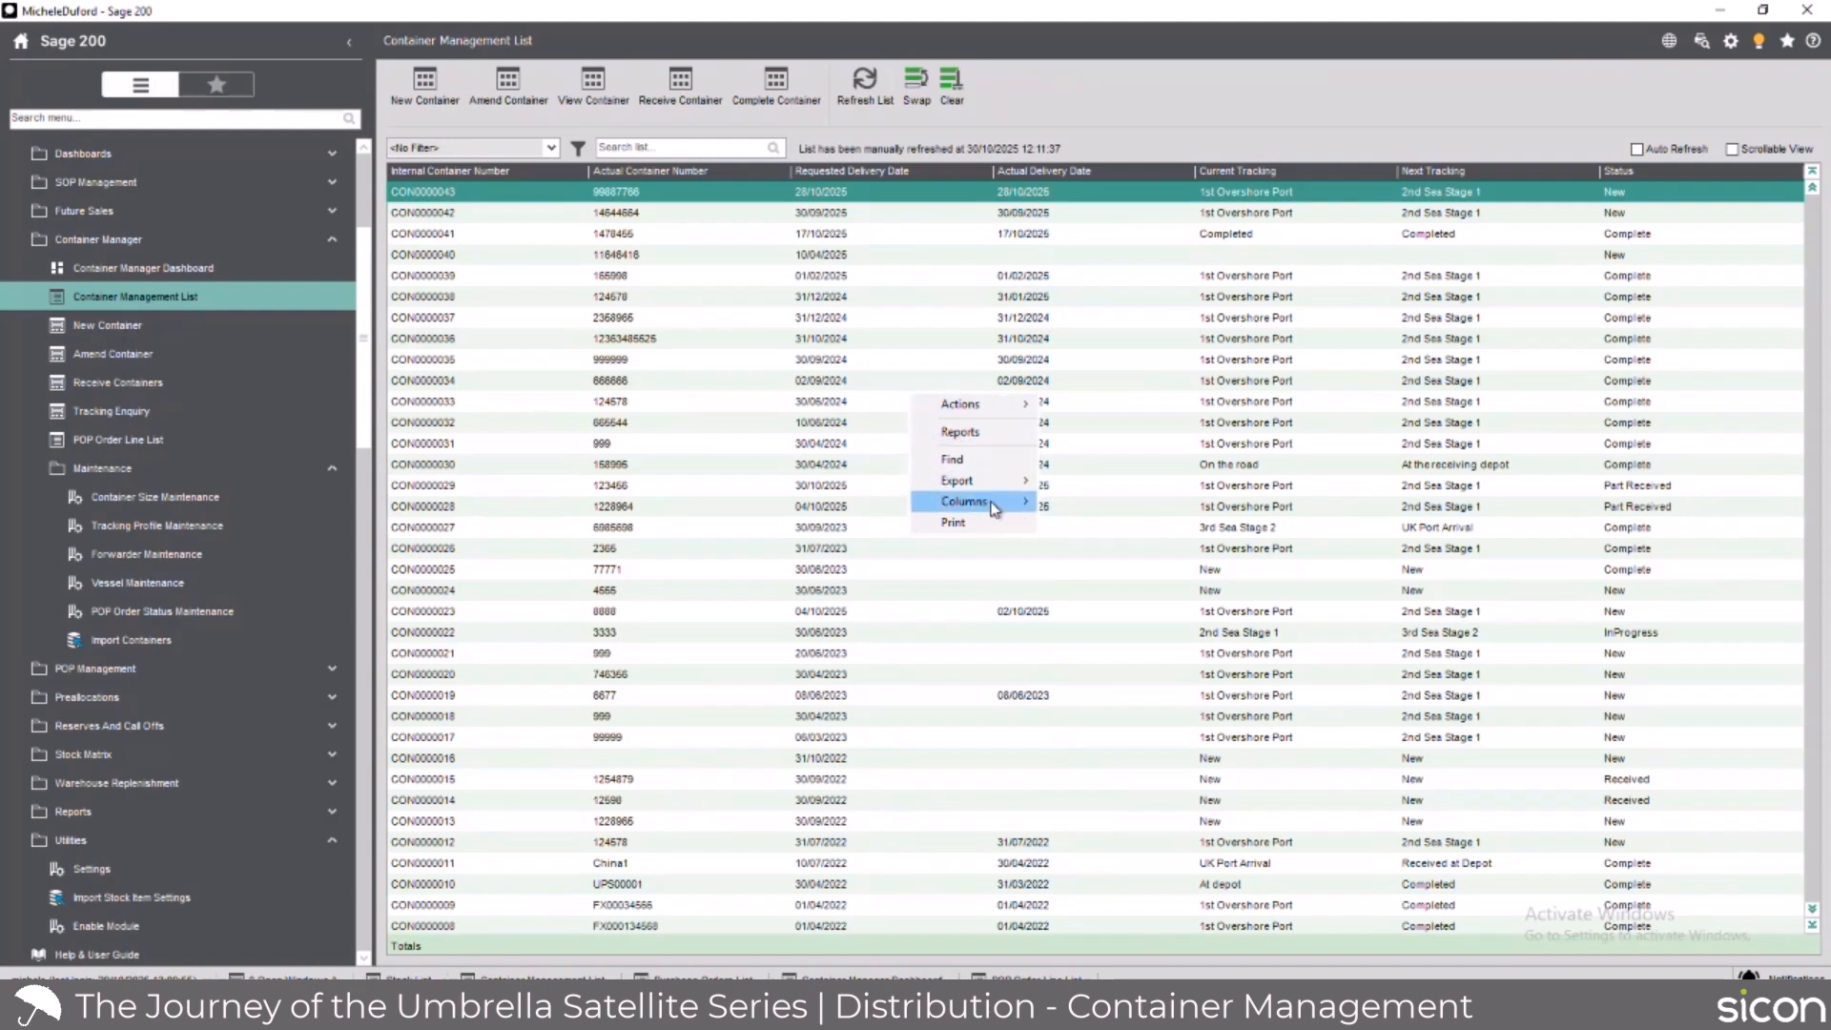
mouse_move(999, 507)
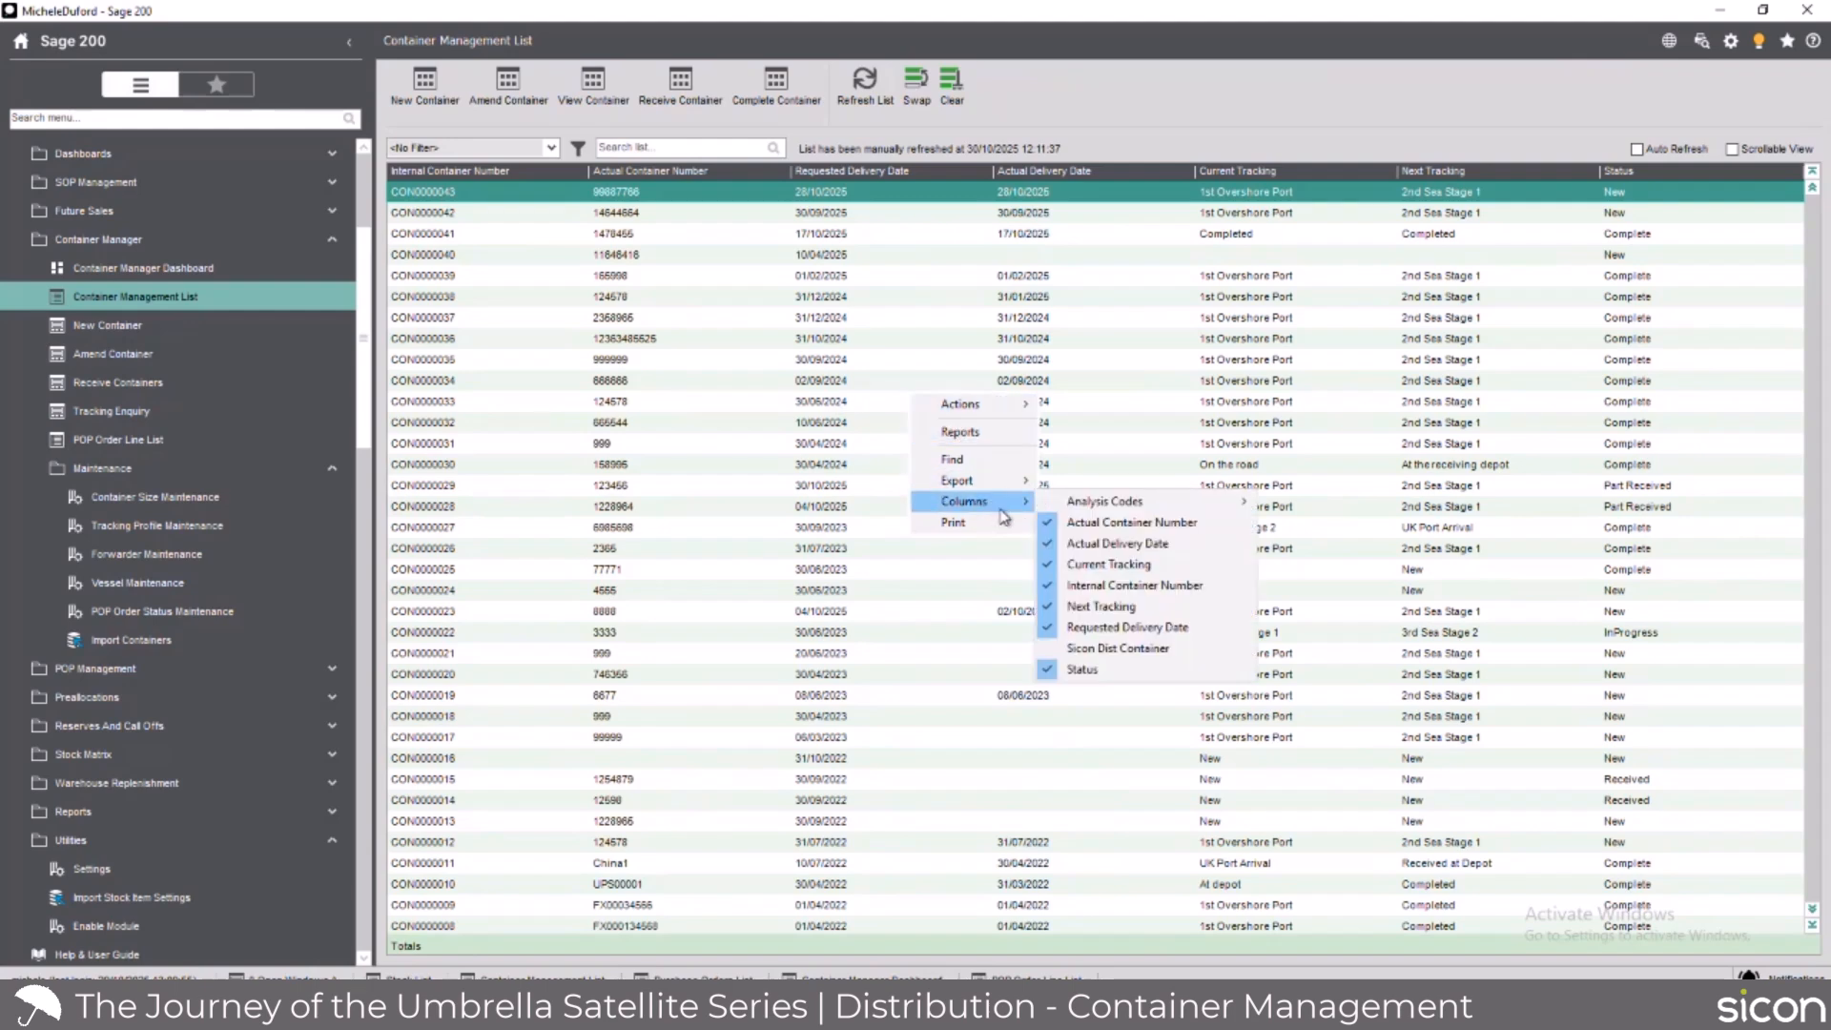
left_click(746, 384)
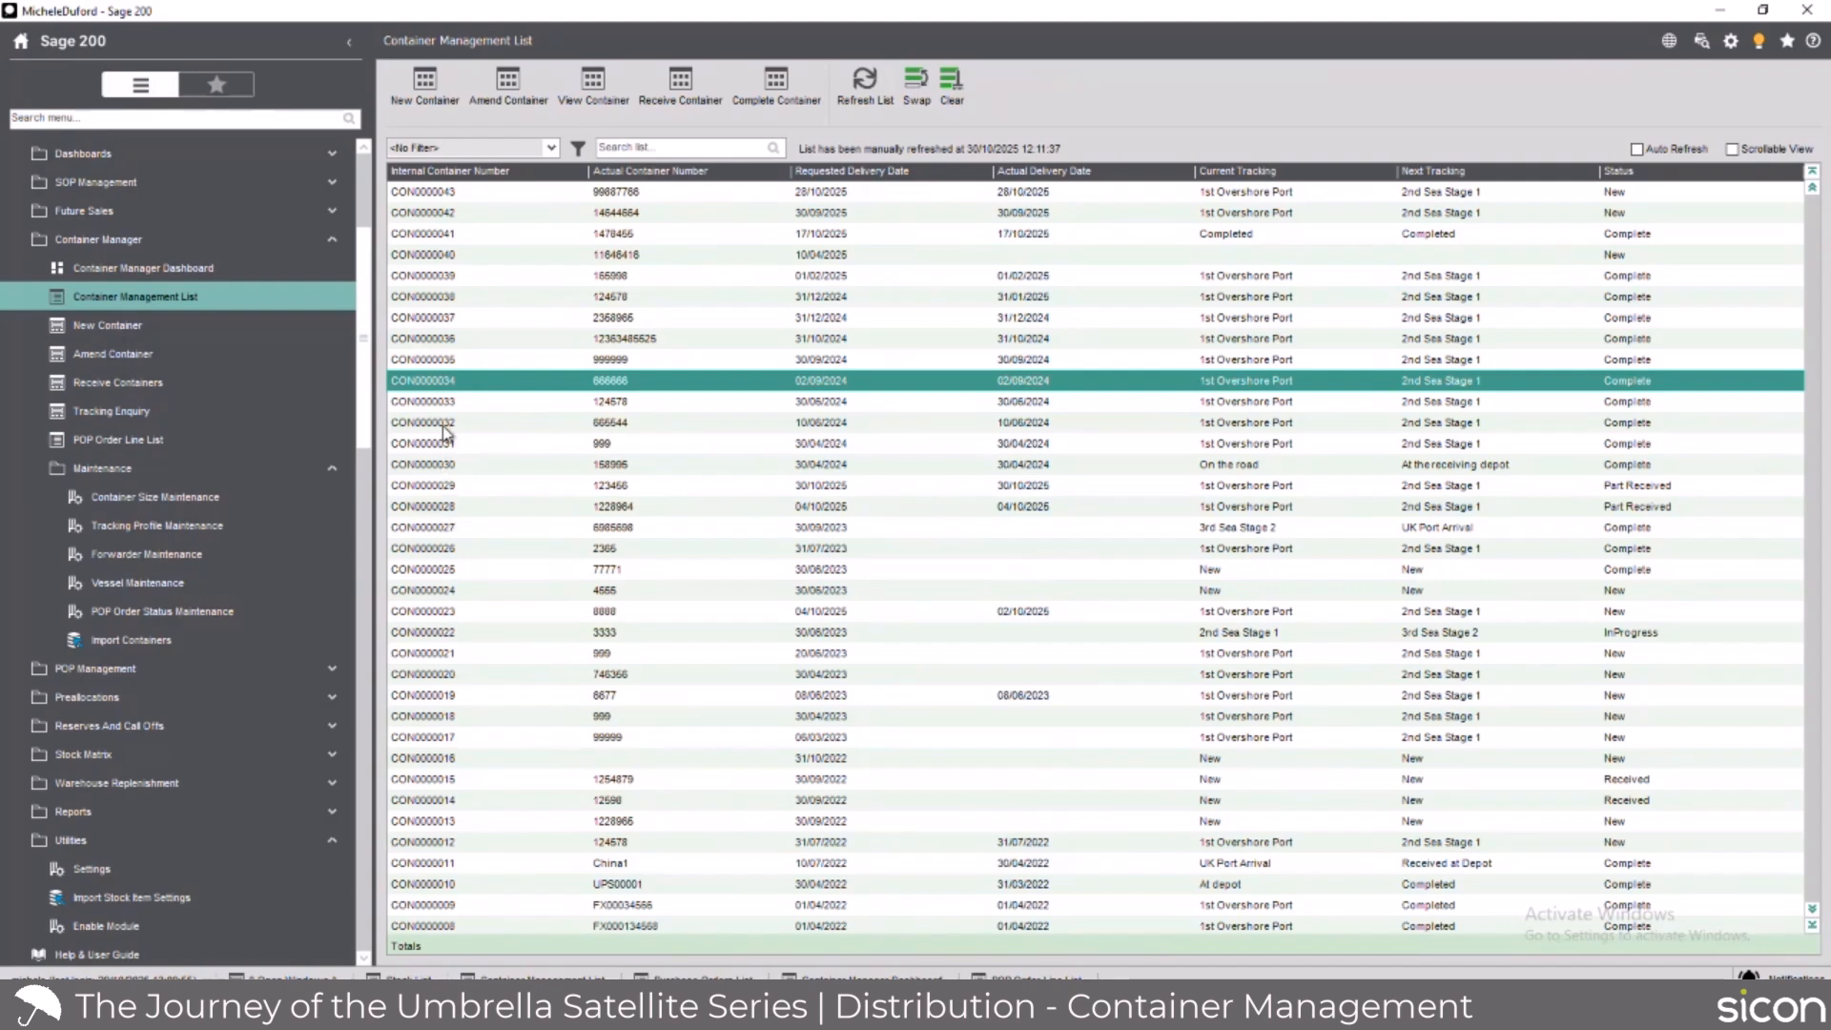
left_click(427, 191)
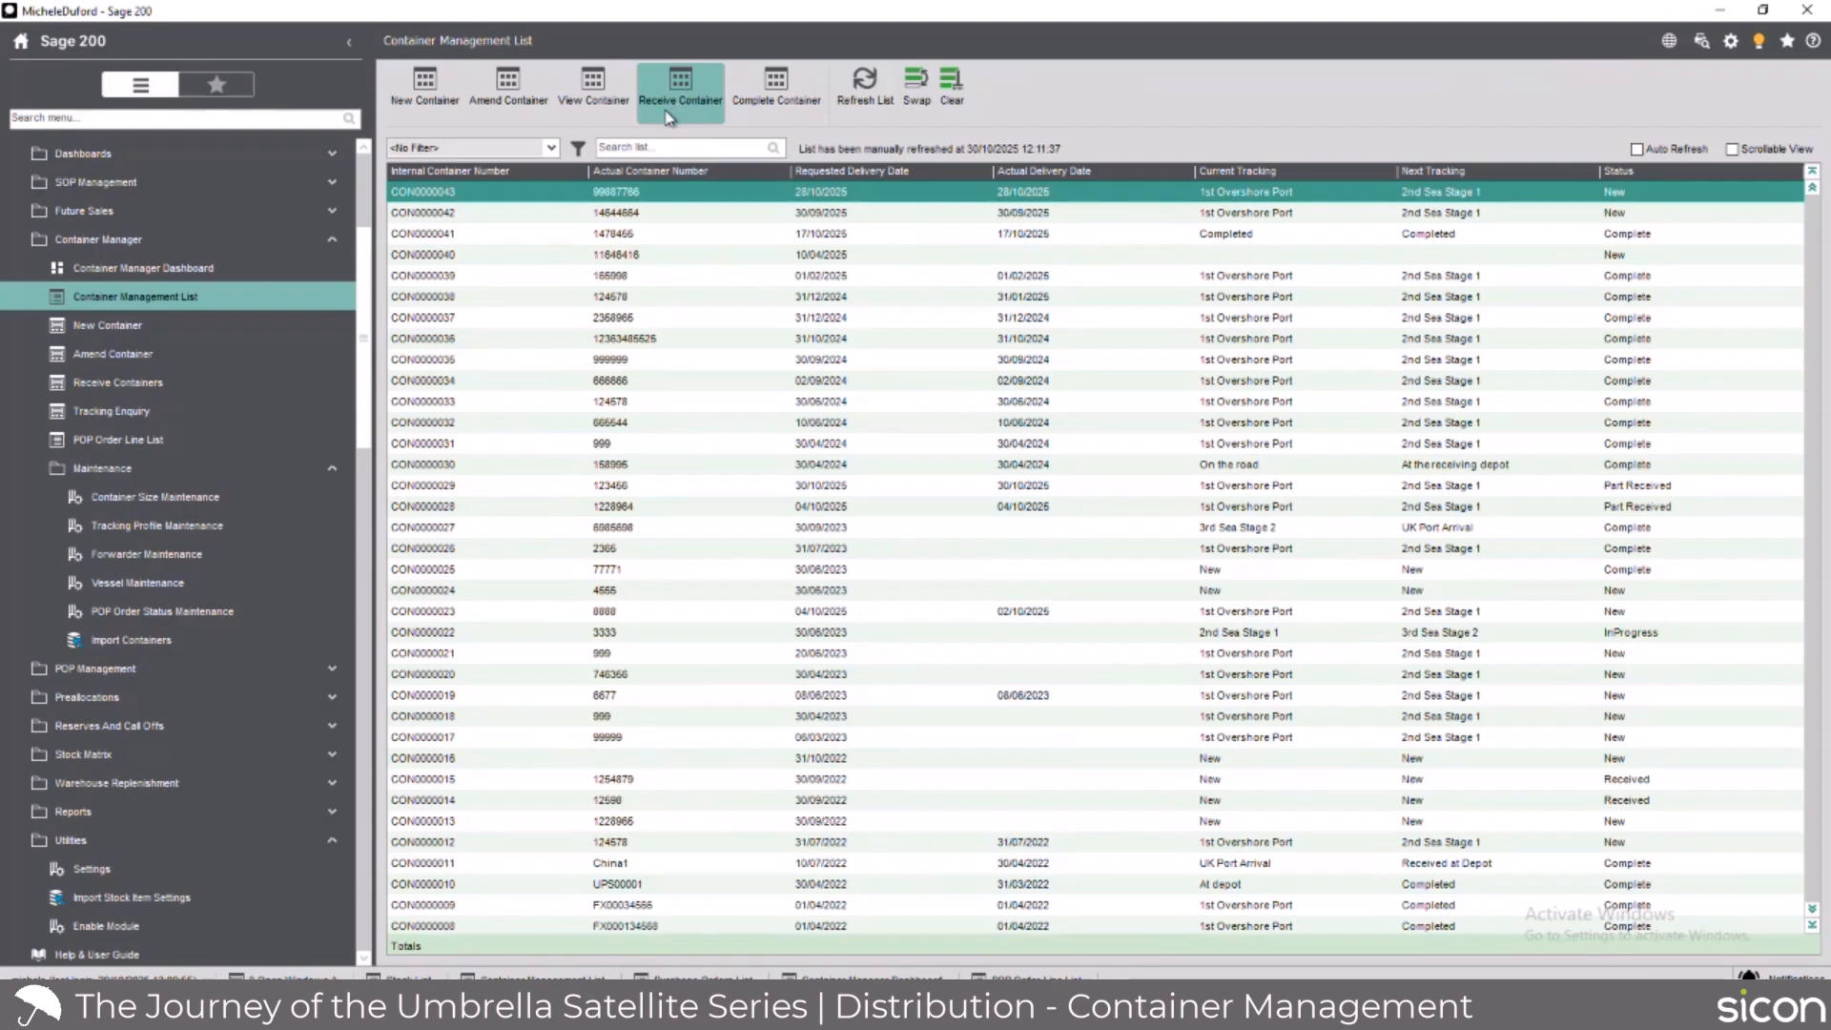
Examine the containers and container lines available for receiving, close without receiving any, and select CON0000043 in the Container Management List
left_click(118, 387)
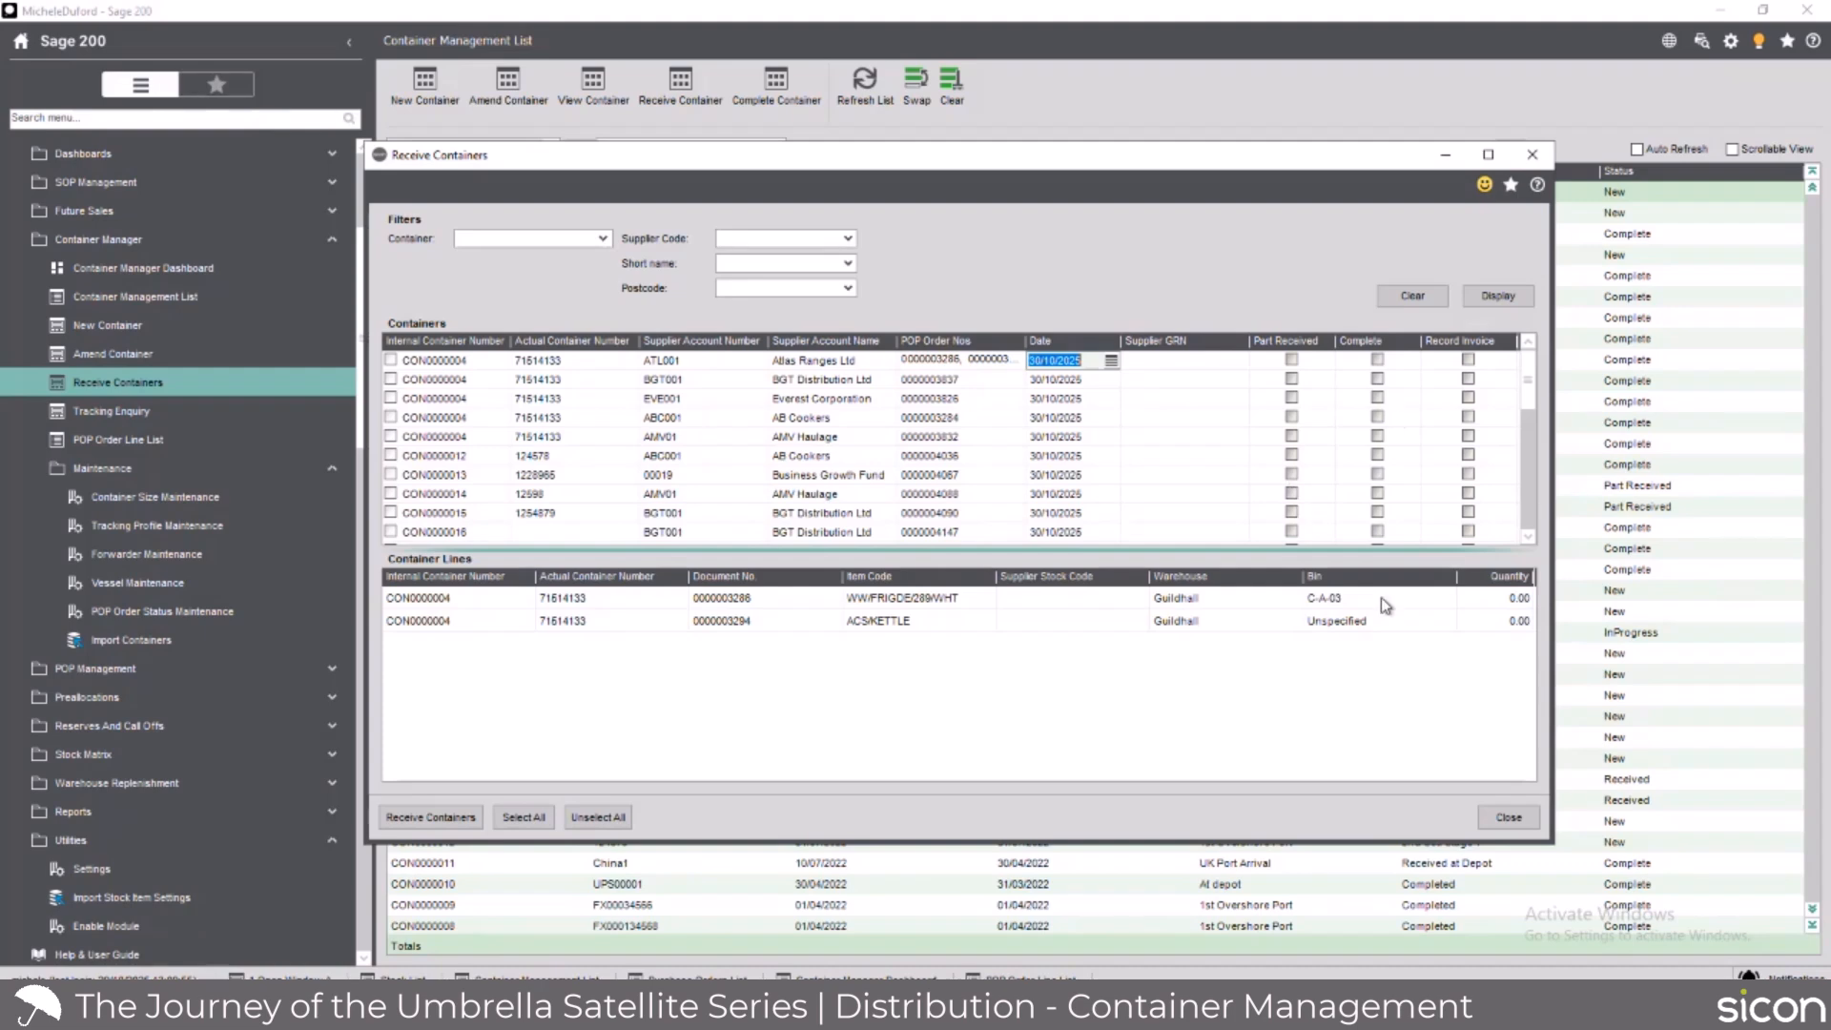
left_click(1508, 818)
left_click(474, 193)
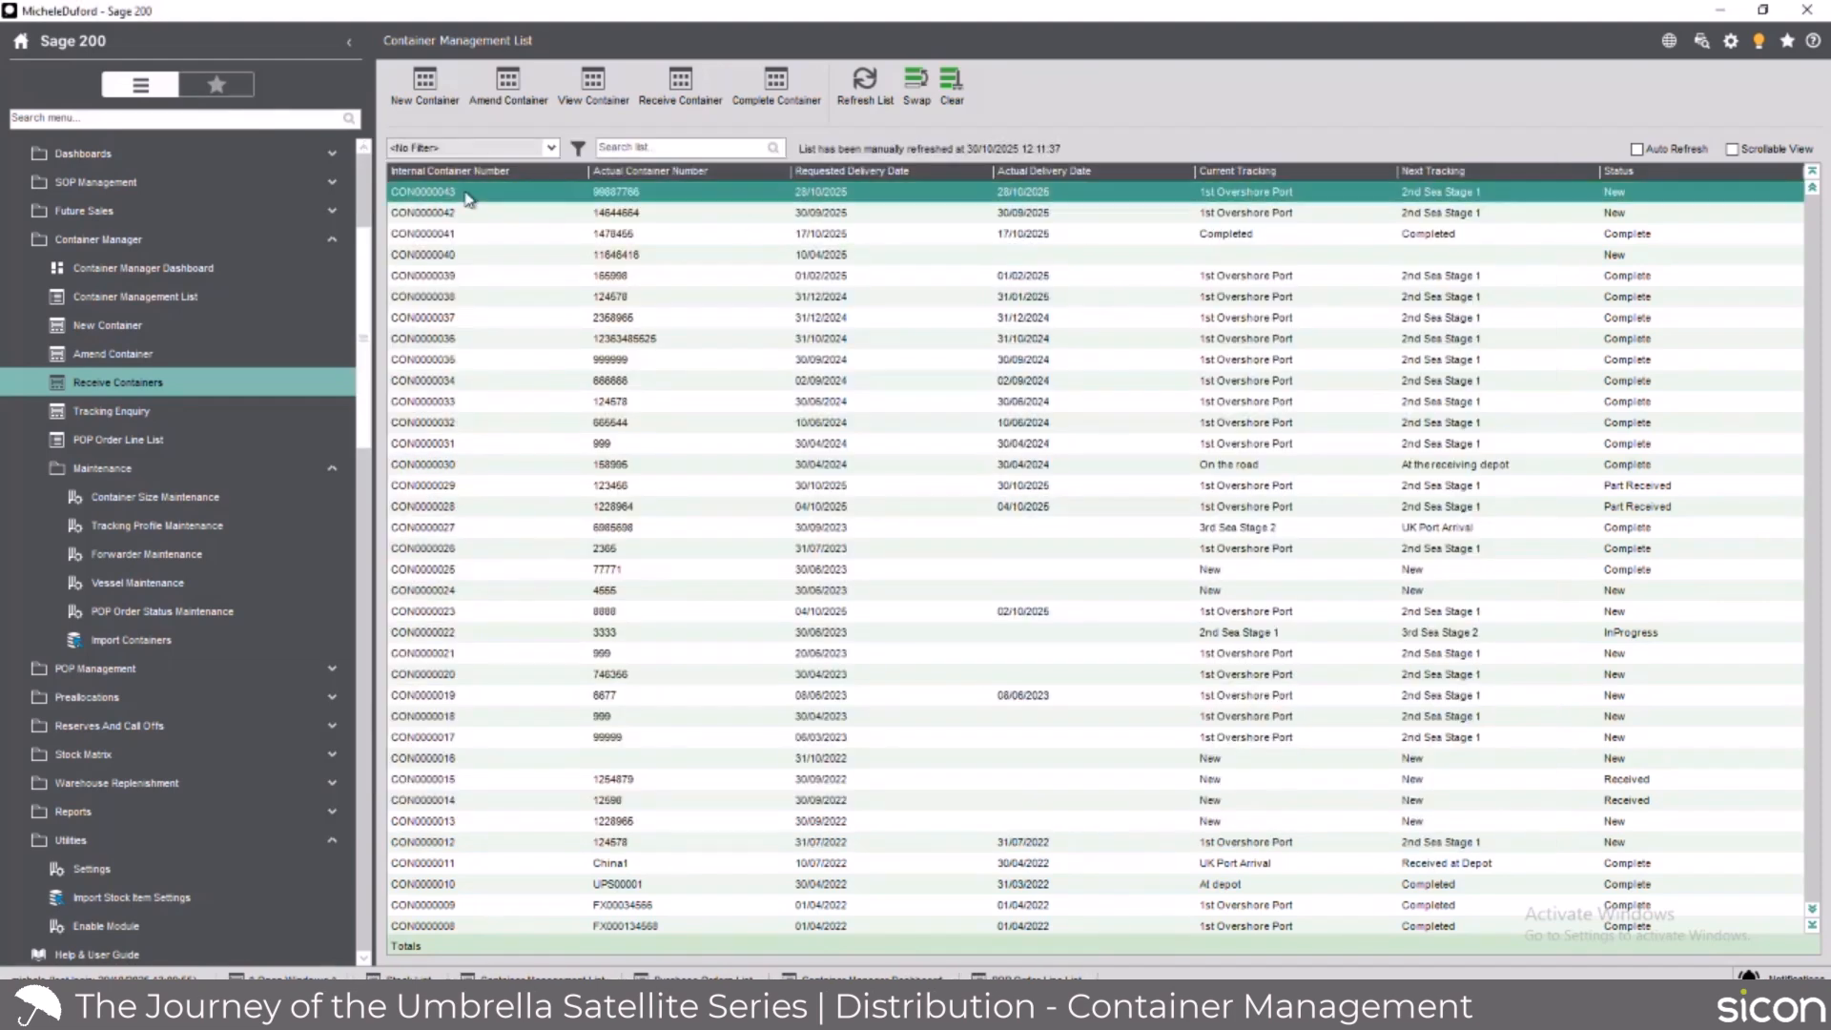
Receive container CON0000043 in full with supplier GRN 116116, keeping the listed line quantities
left_click(704, 105)
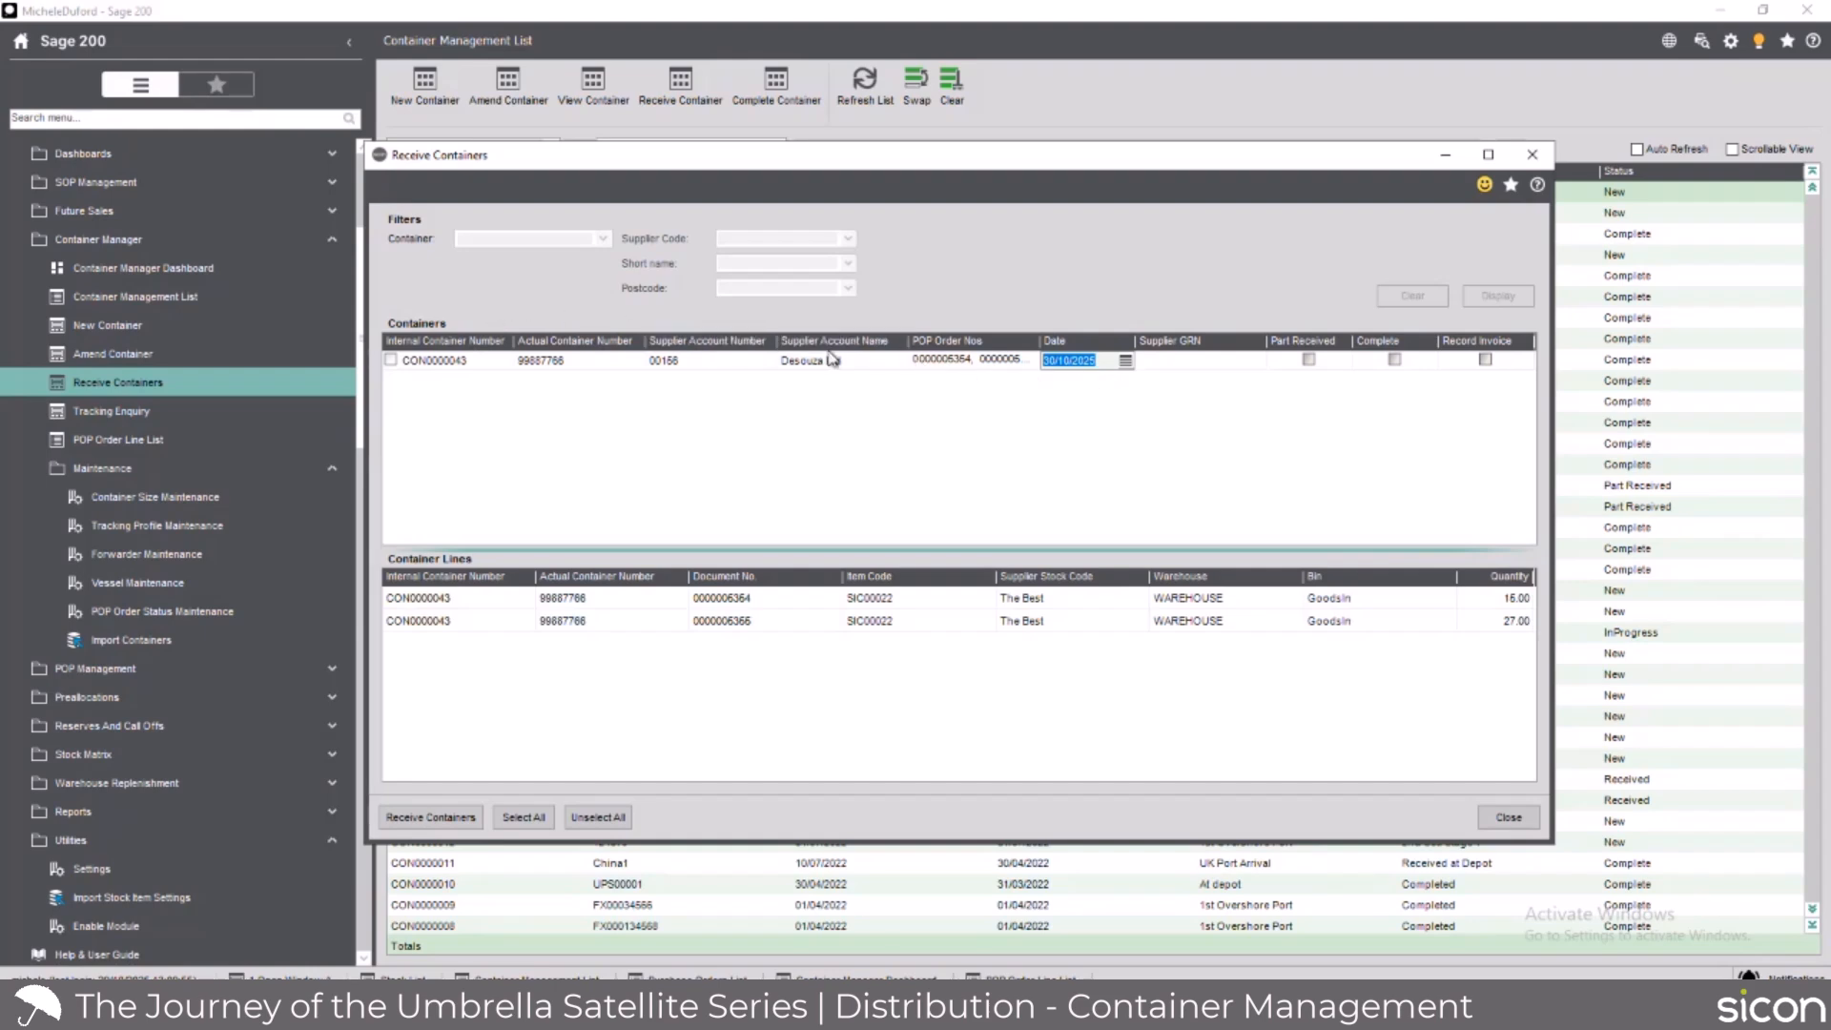
left_click(391, 362)
left_click(1204, 364)
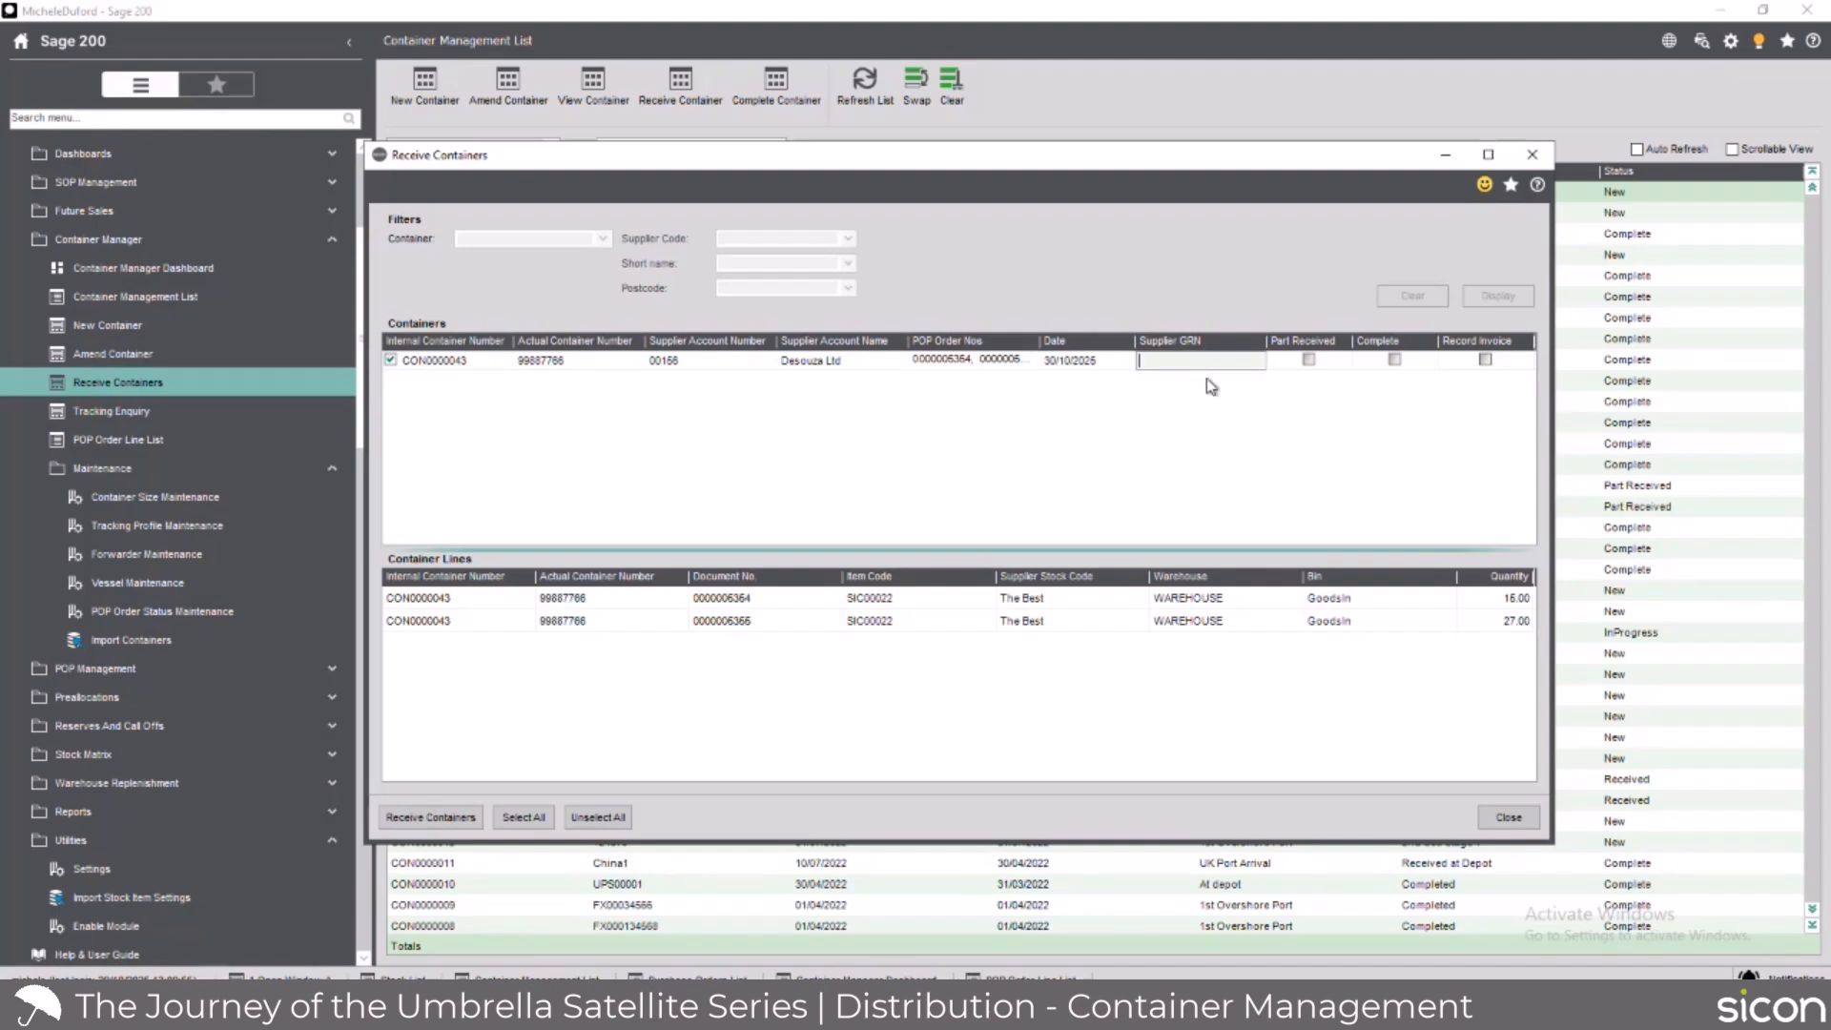
type("116116")
left_click(1507, 598)
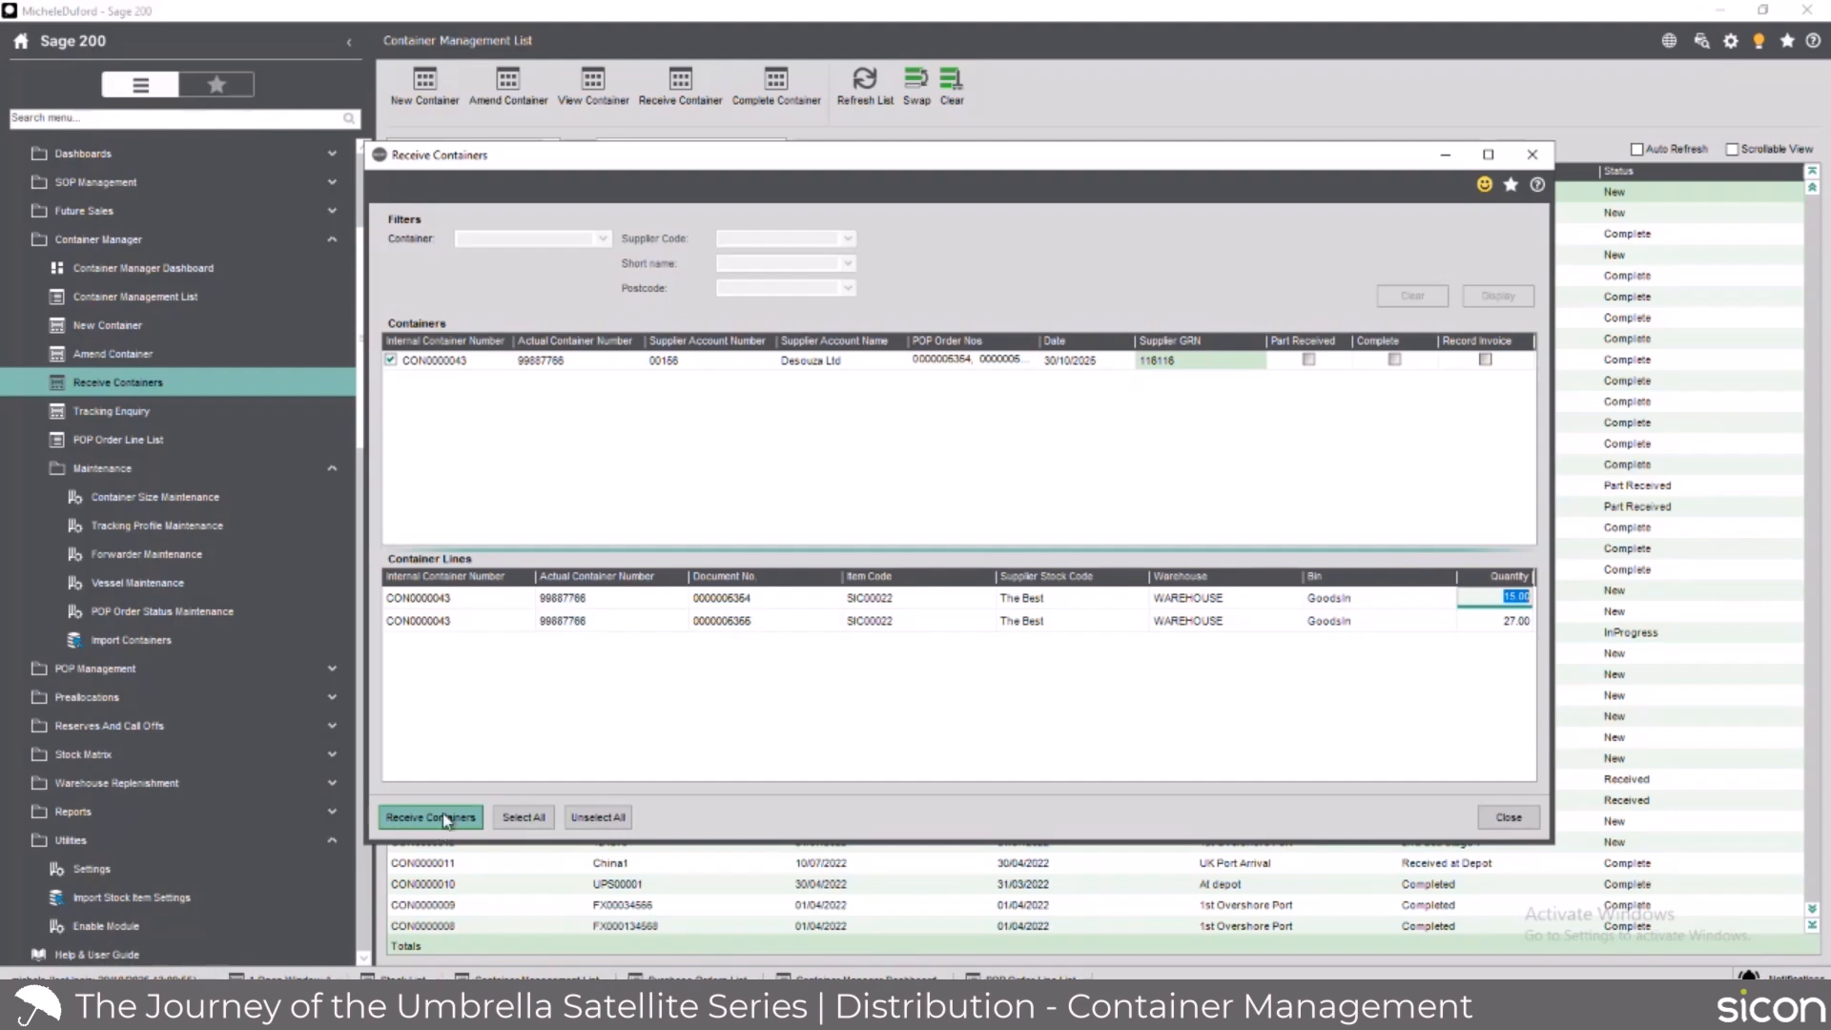
left_click(444, 818)
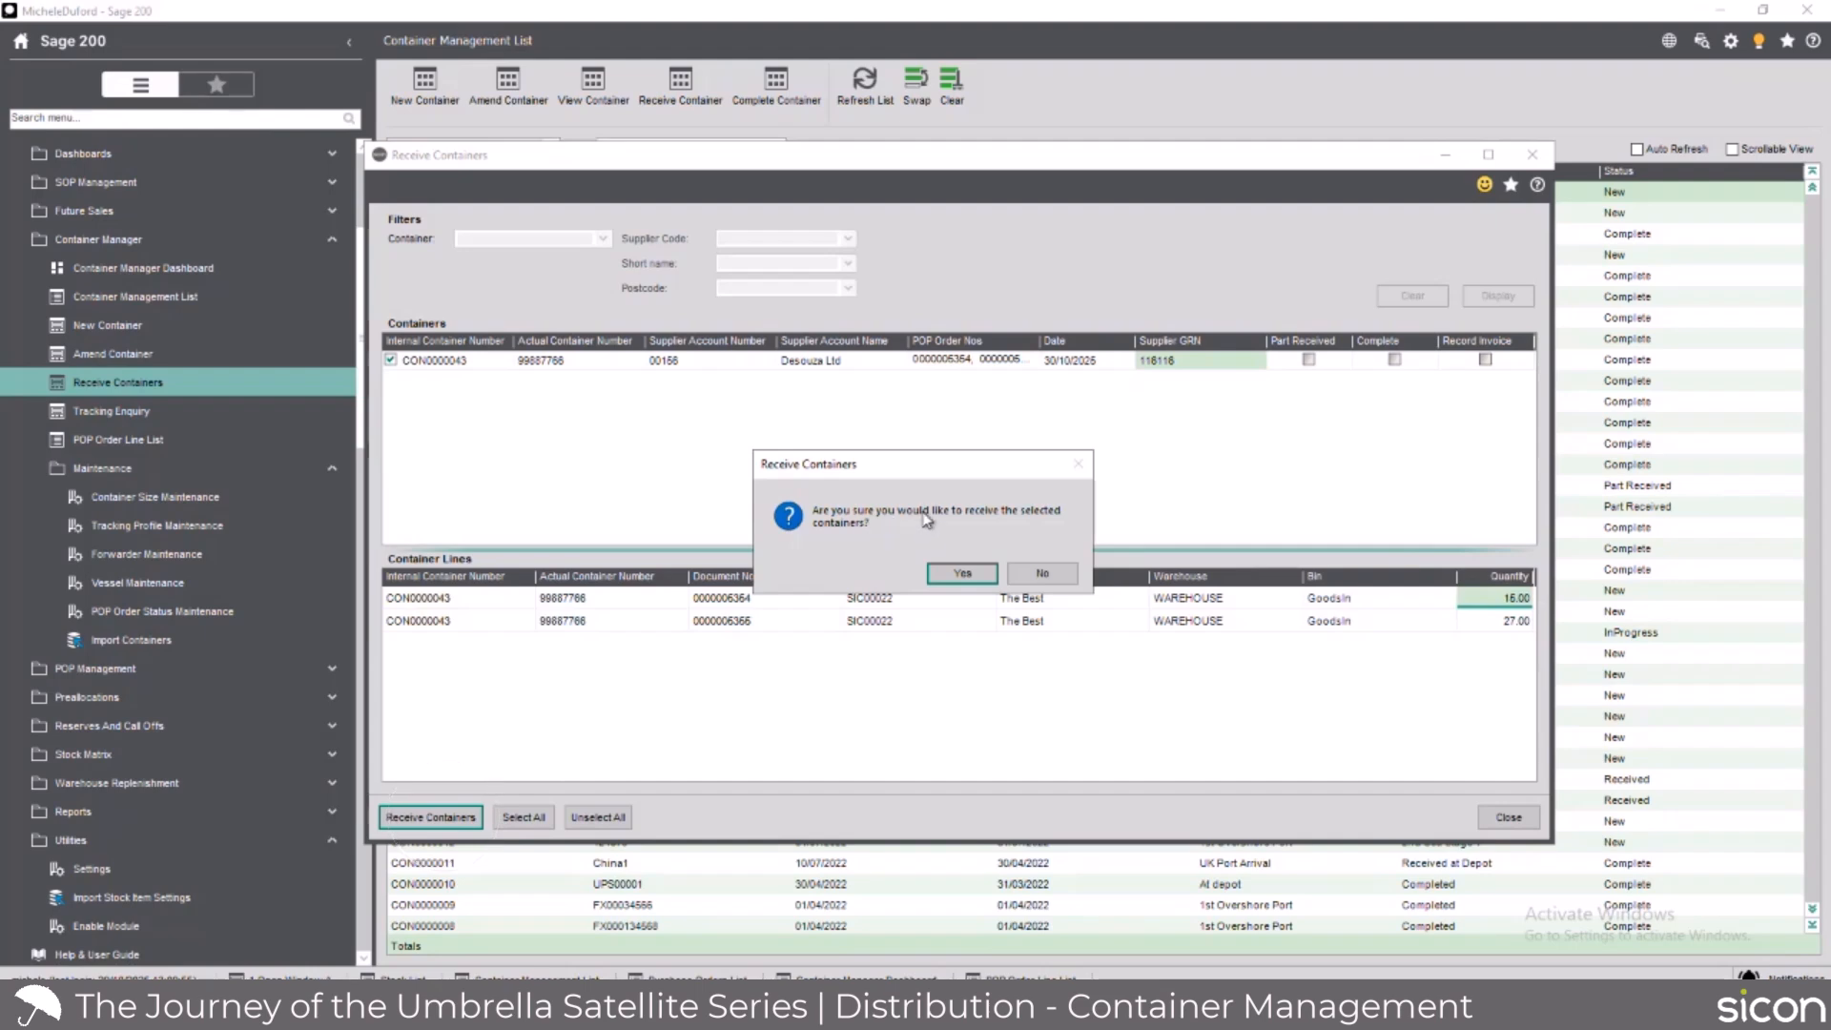
left_click(962, 573)
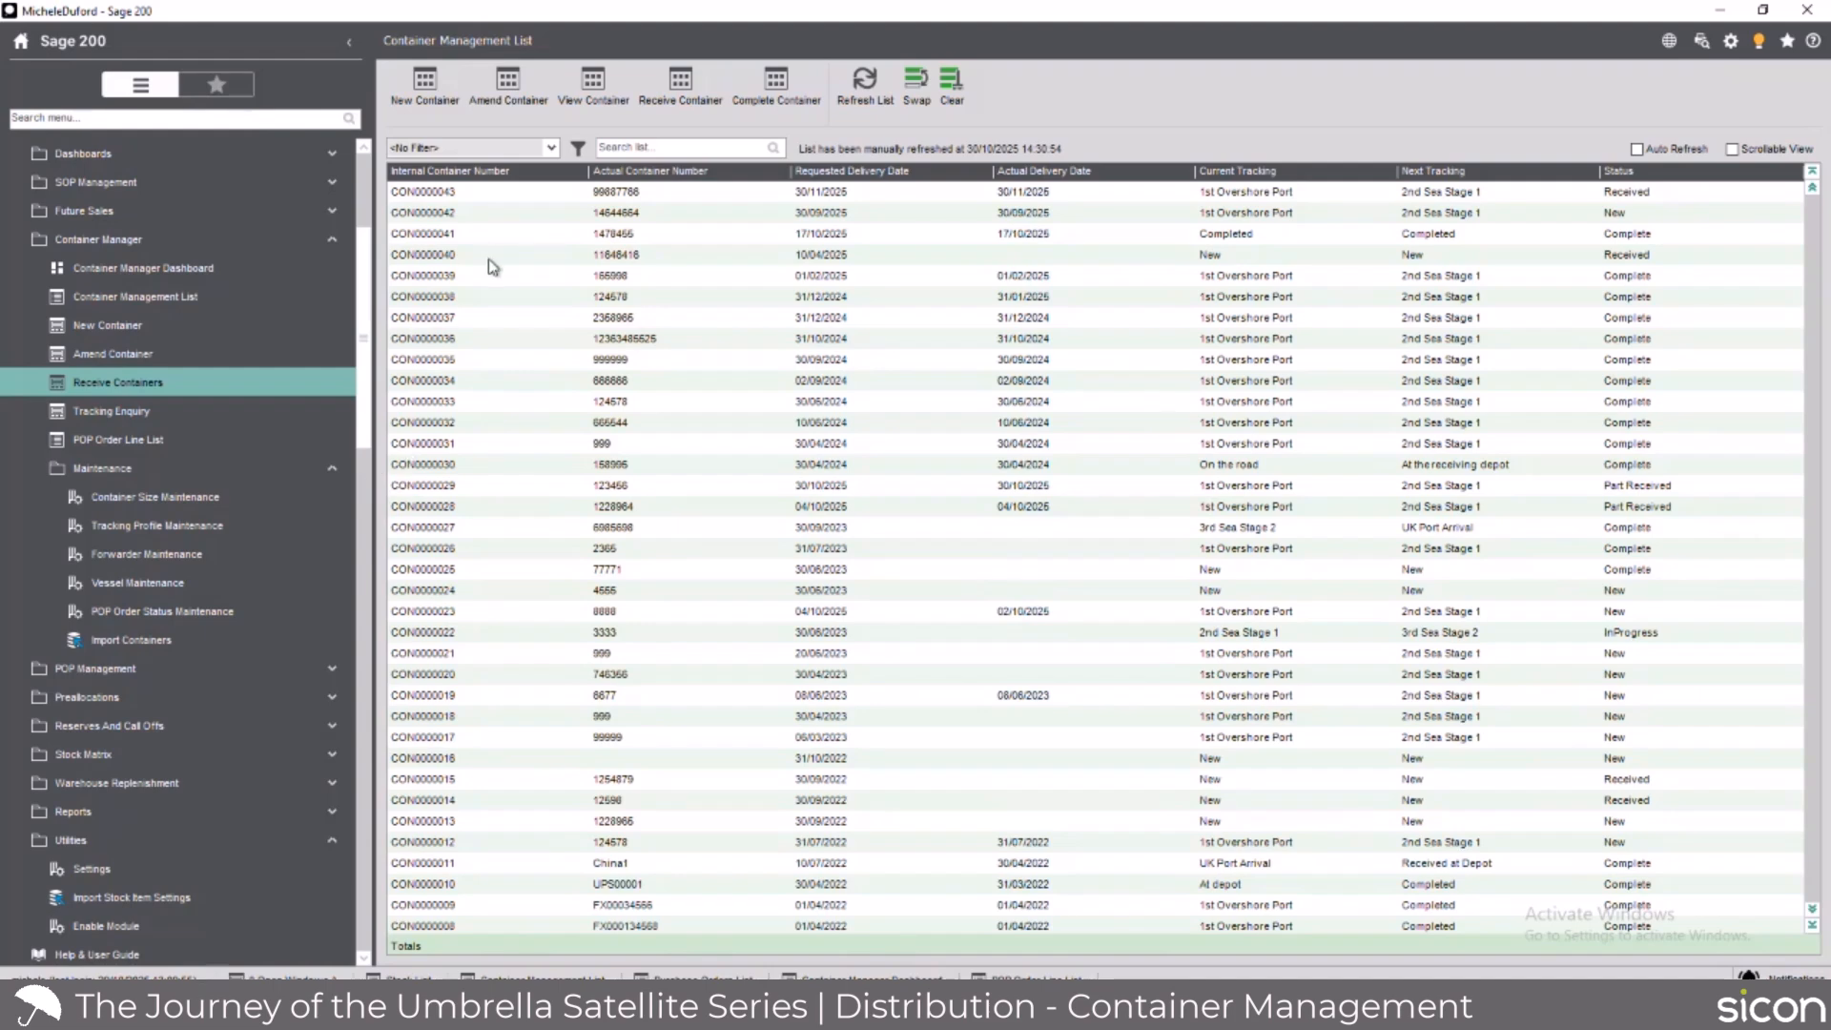
Check the received quantity on the Desouza Ltd purchase order for SIC00022 dated 30/10/2025 with a gross value of 259.20, and close the order
left_click(469, 196)
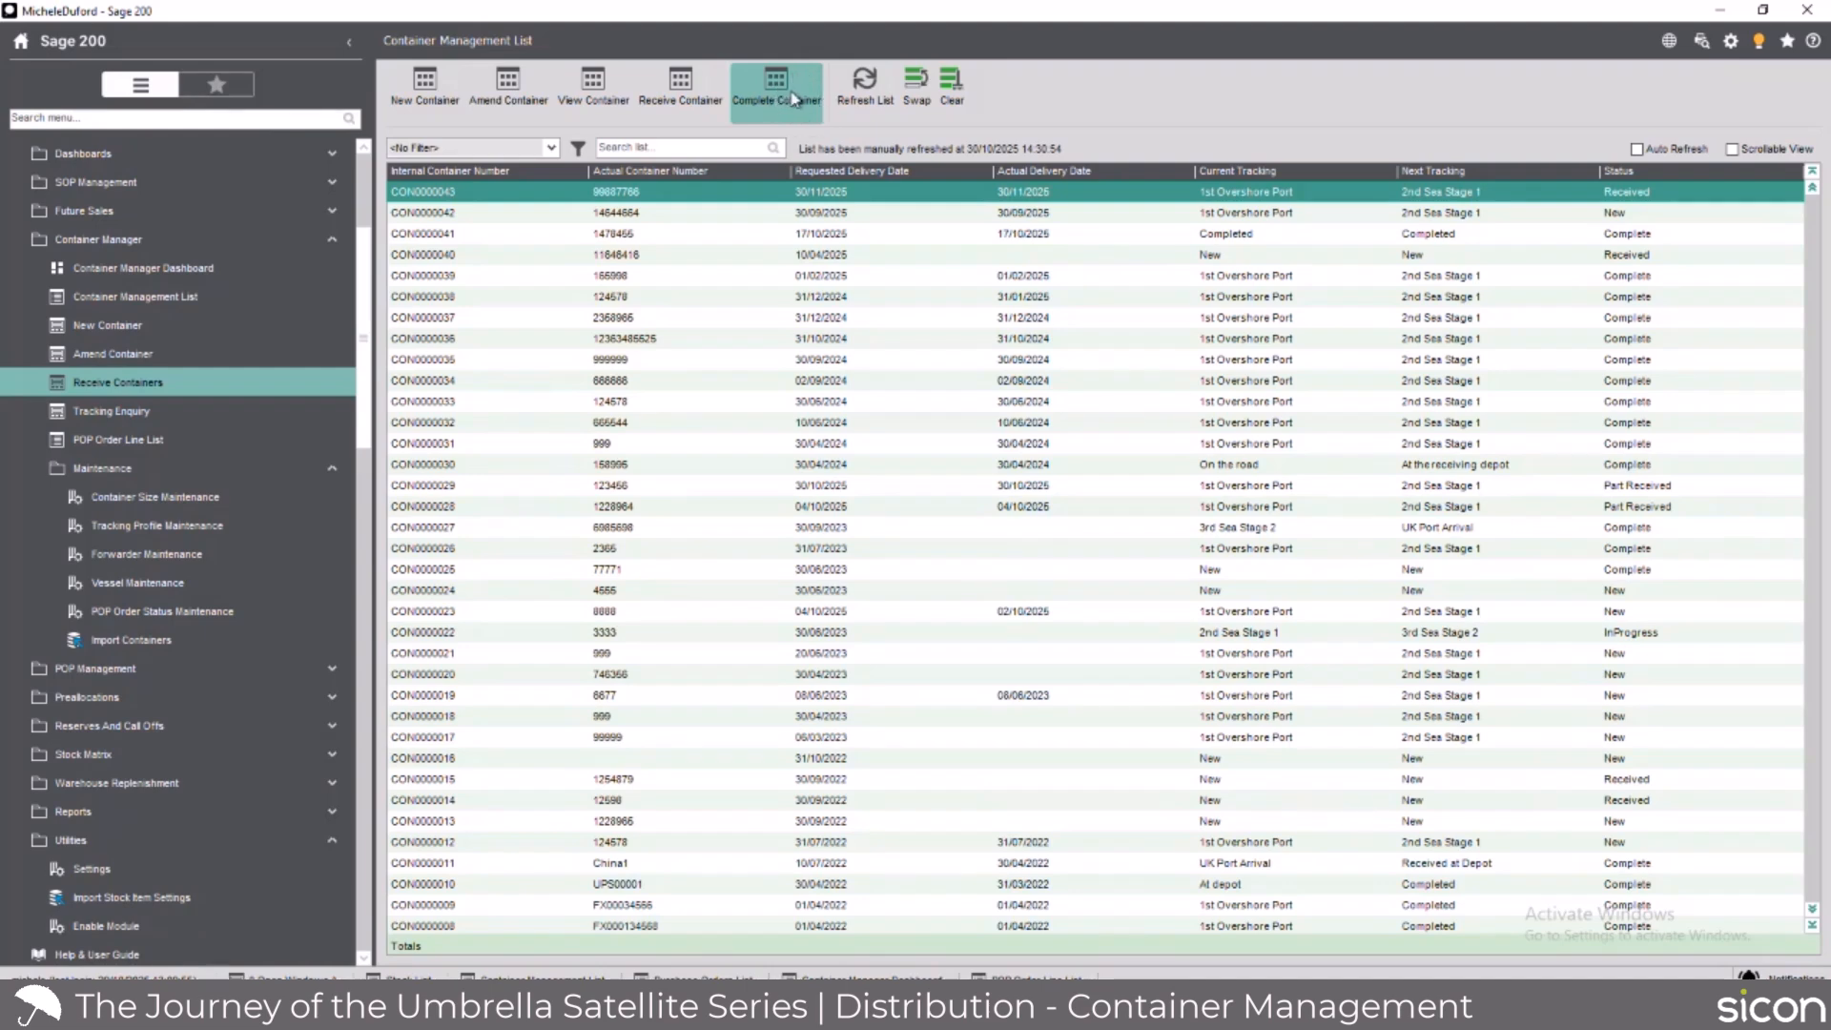
left_click(702, 979)
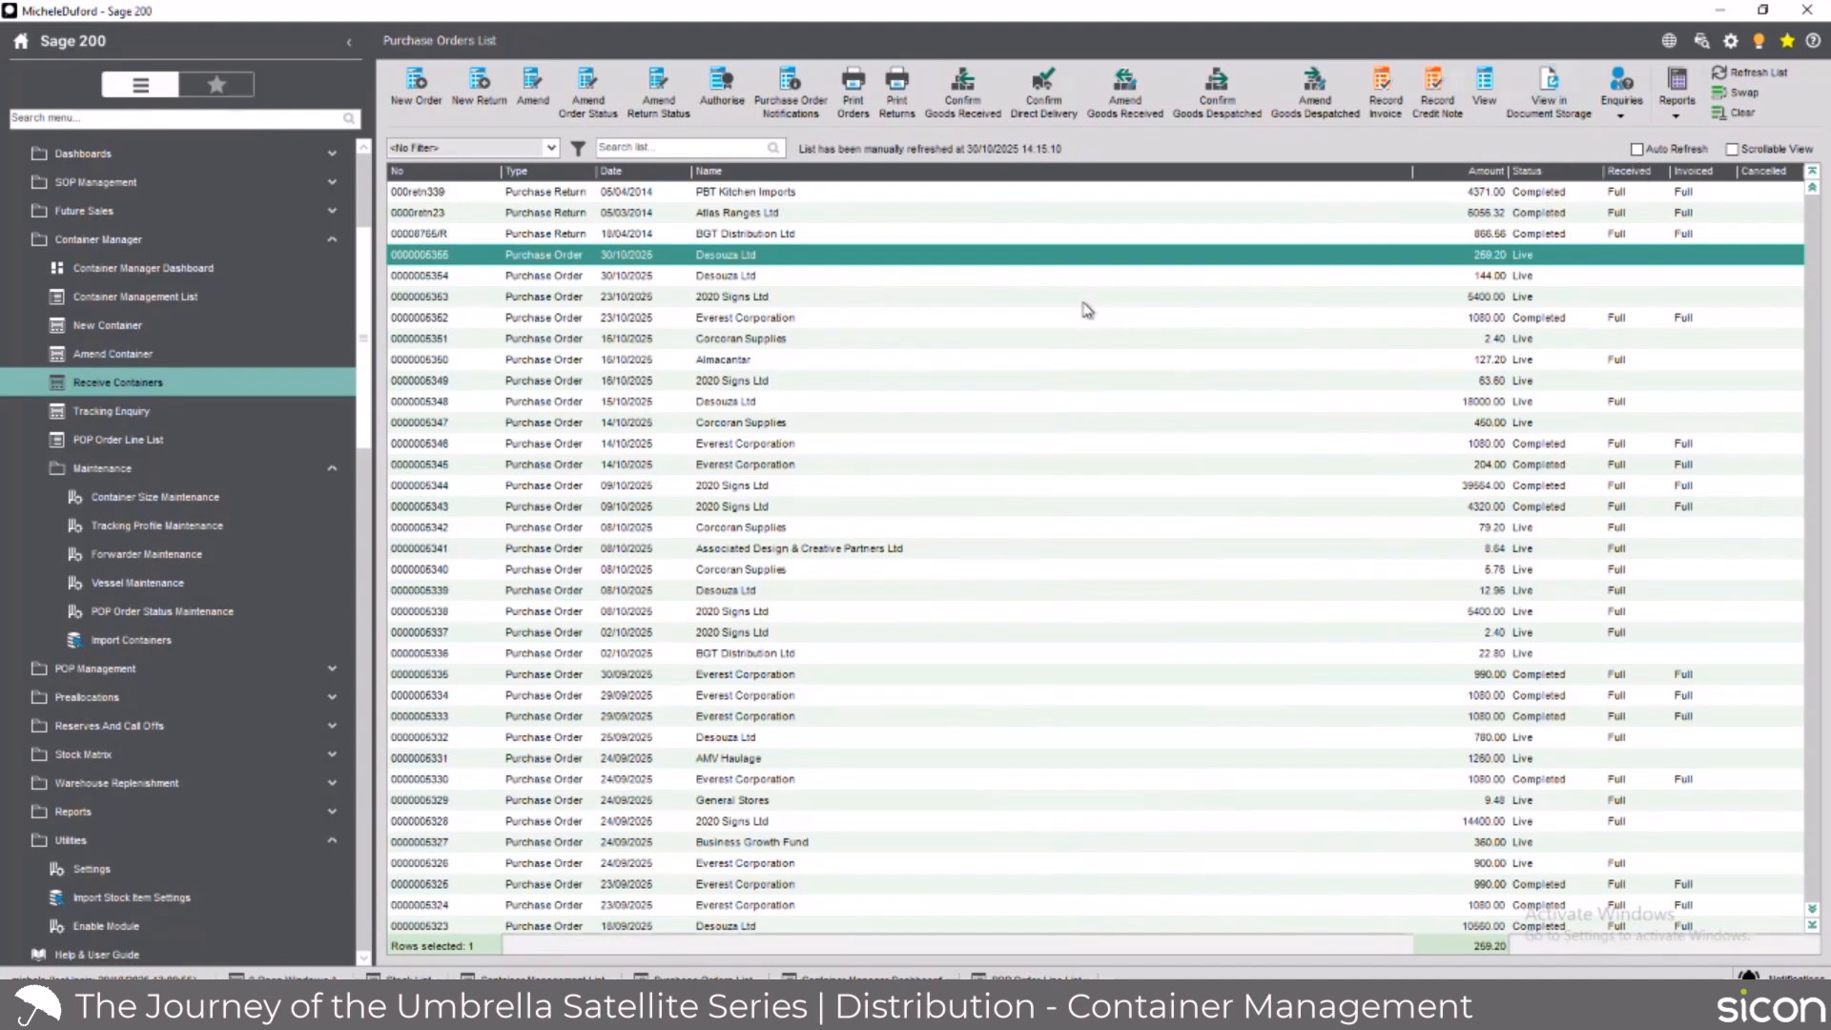
double_click(891, 256)
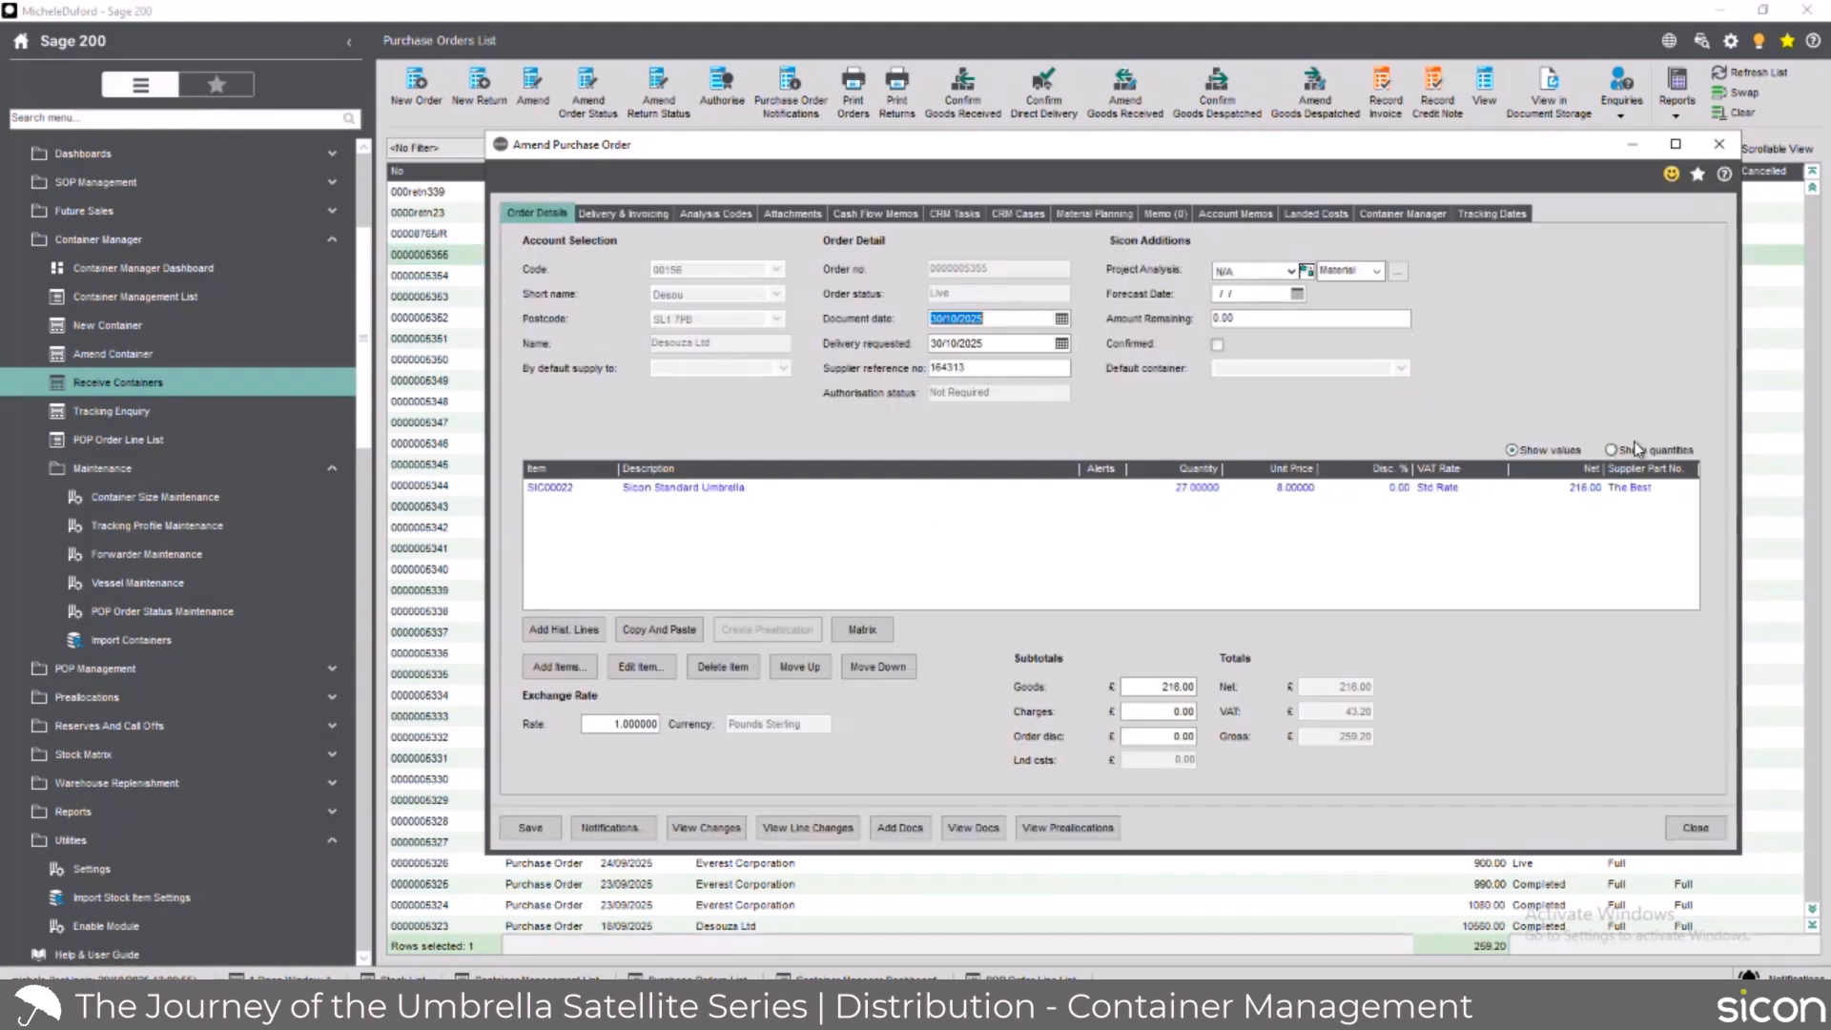
left_click(1612, 450)
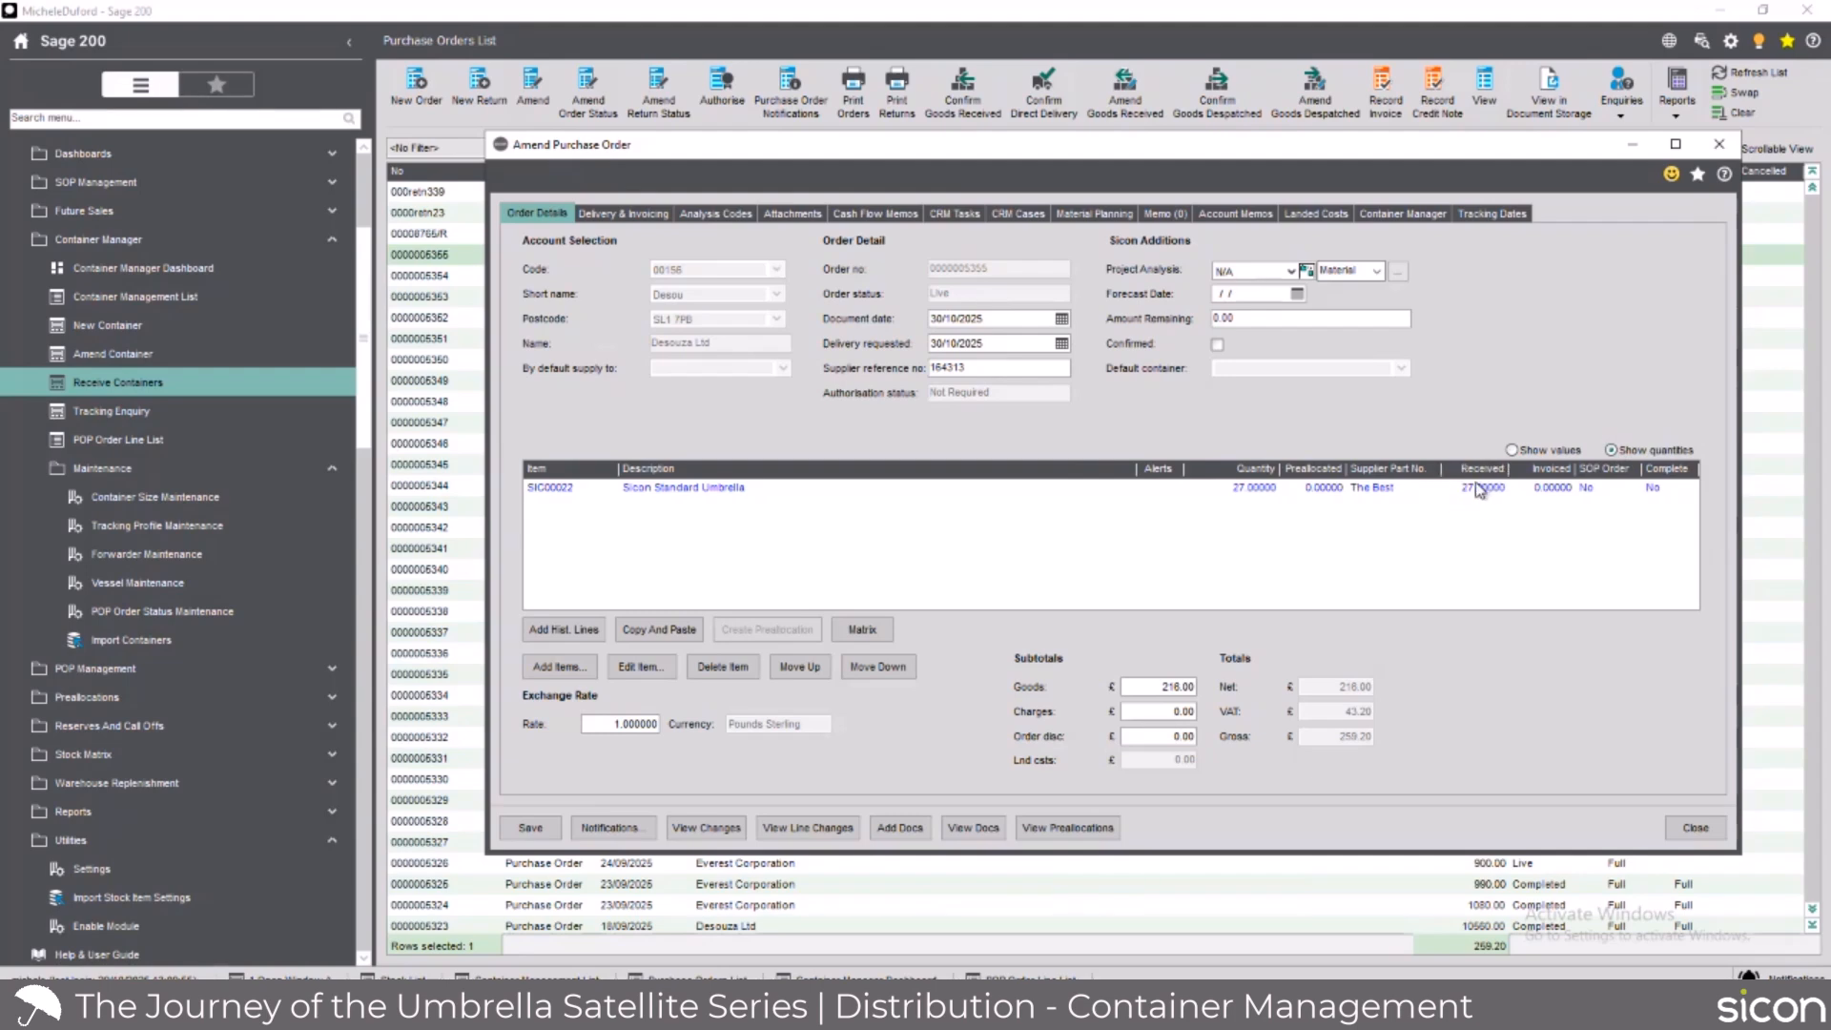
left_click(1695, 828)
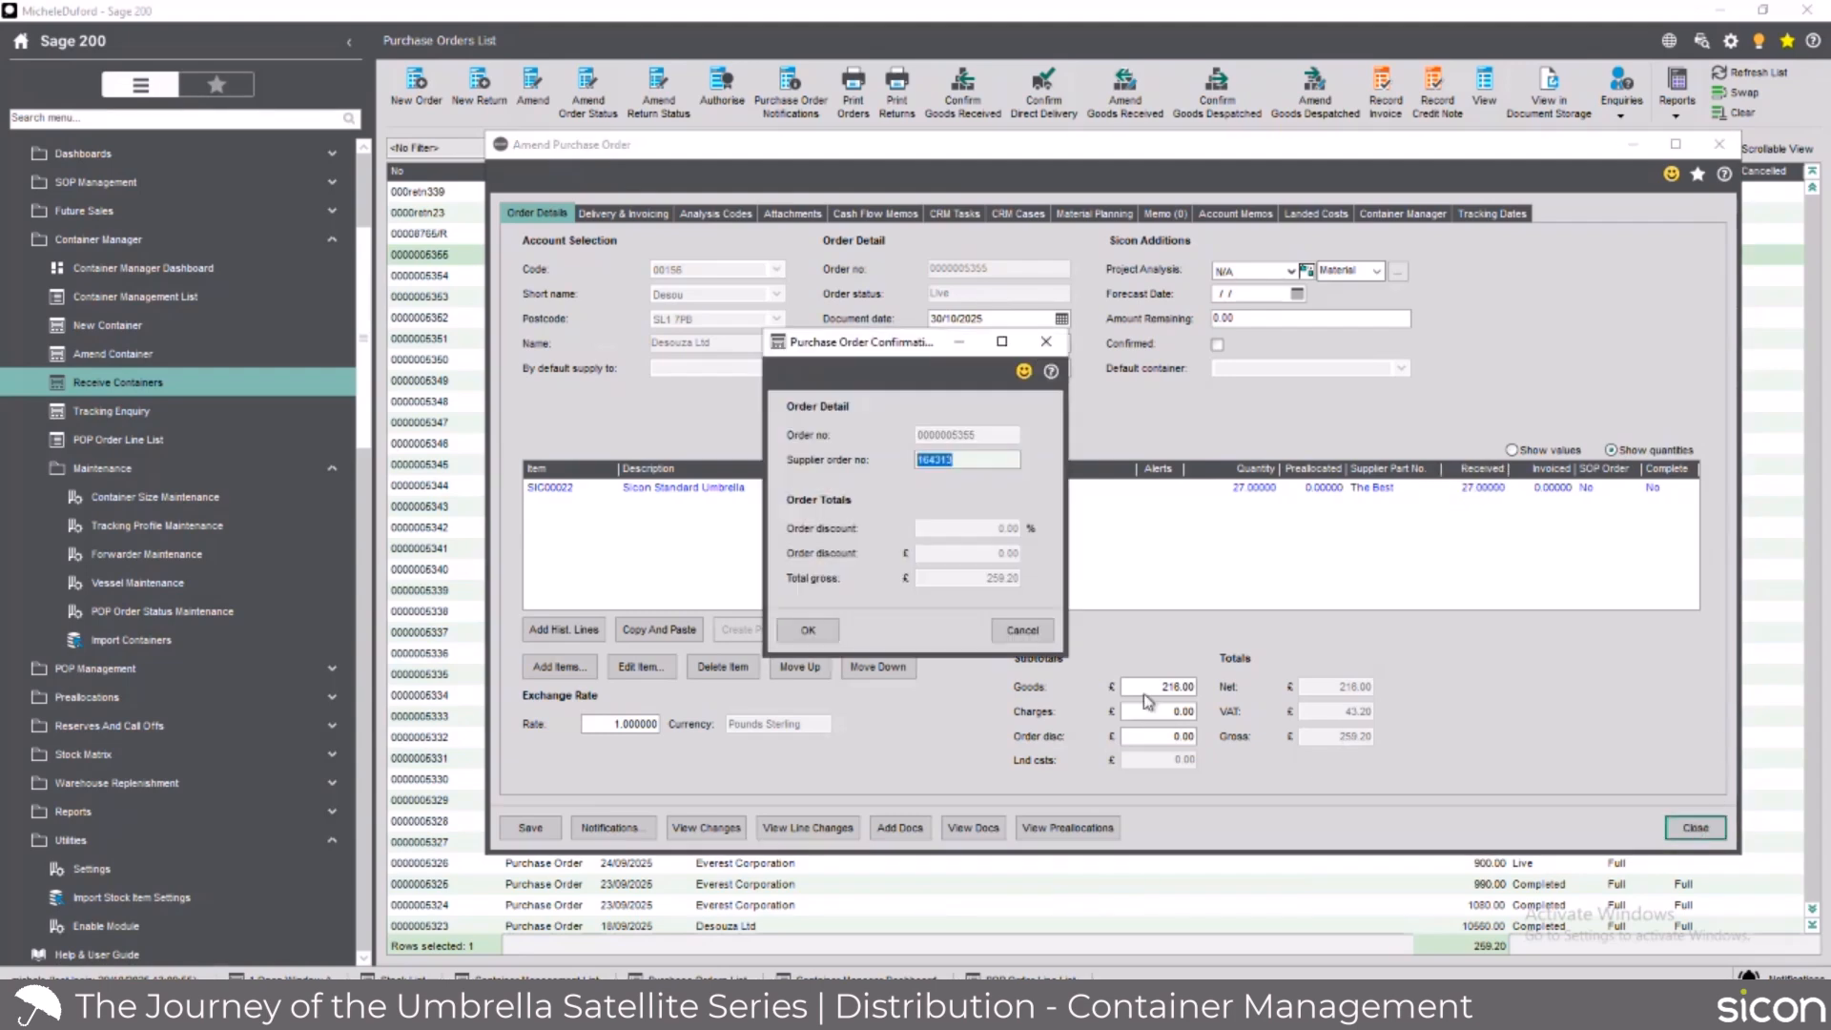
left_click(826, 629)
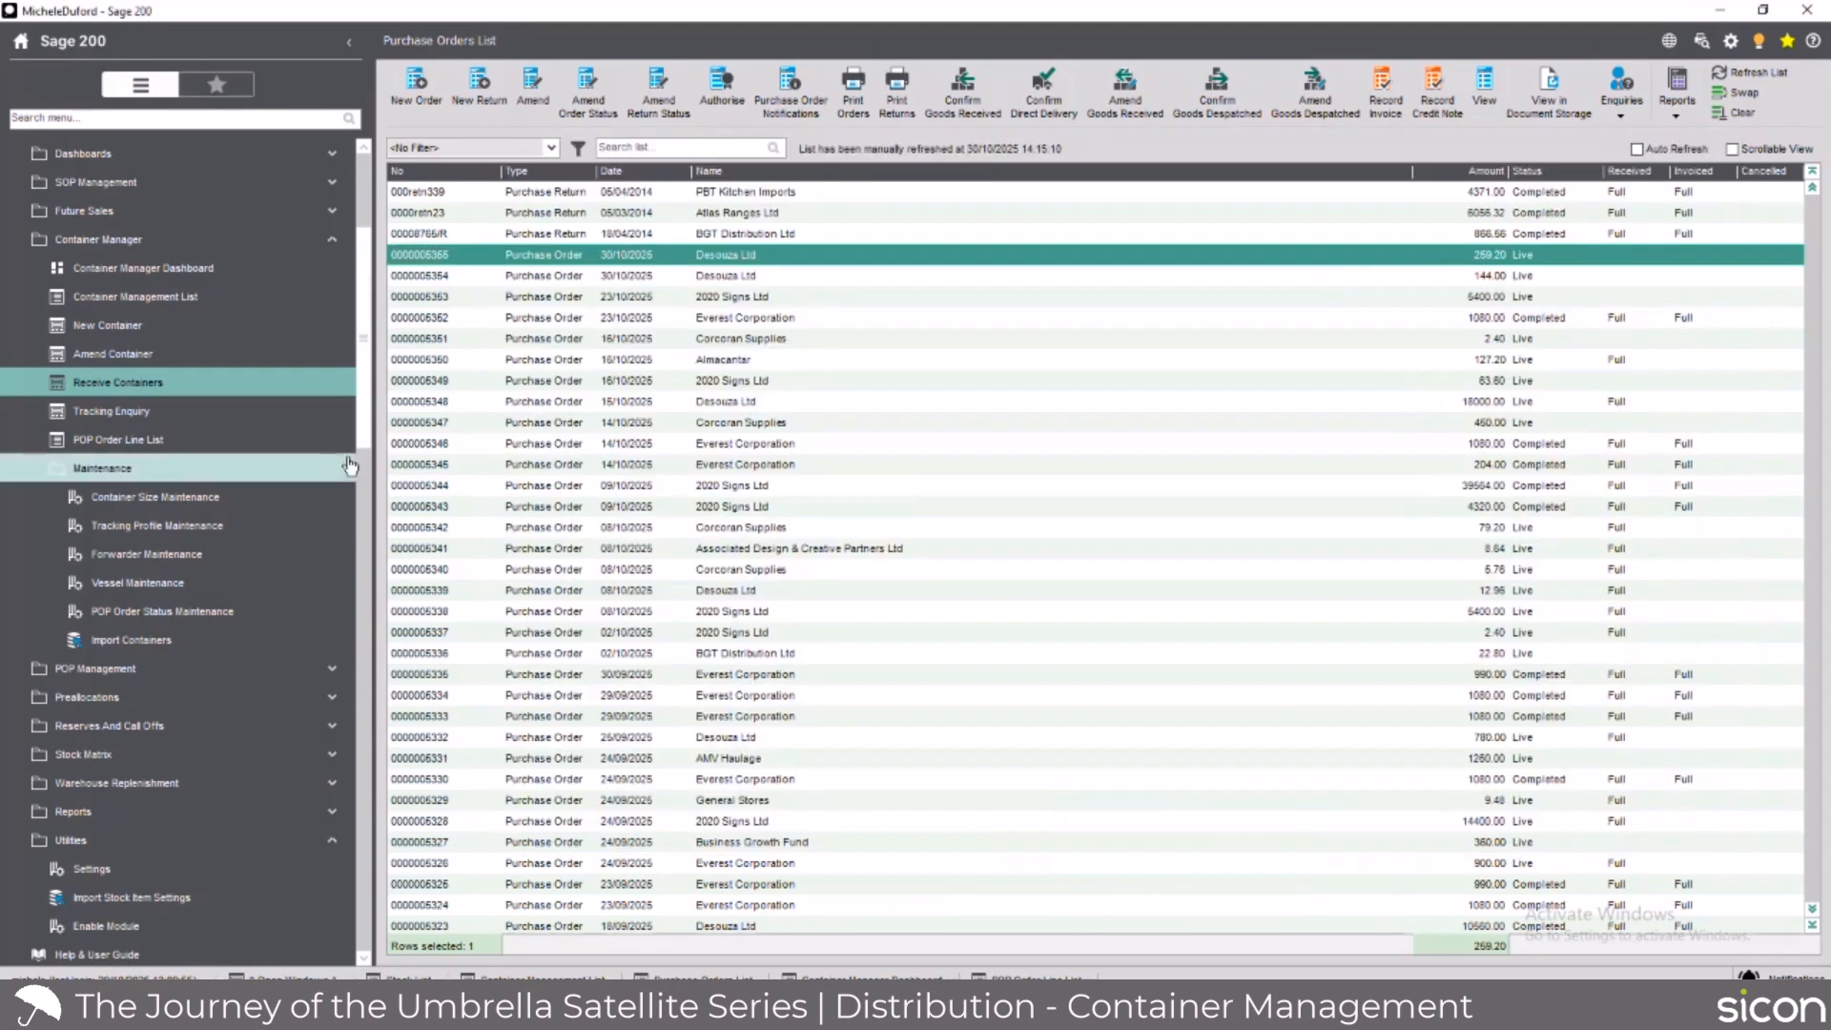
Open container CON0000043 from the Container Management List and complete it
left_click(544, 977)
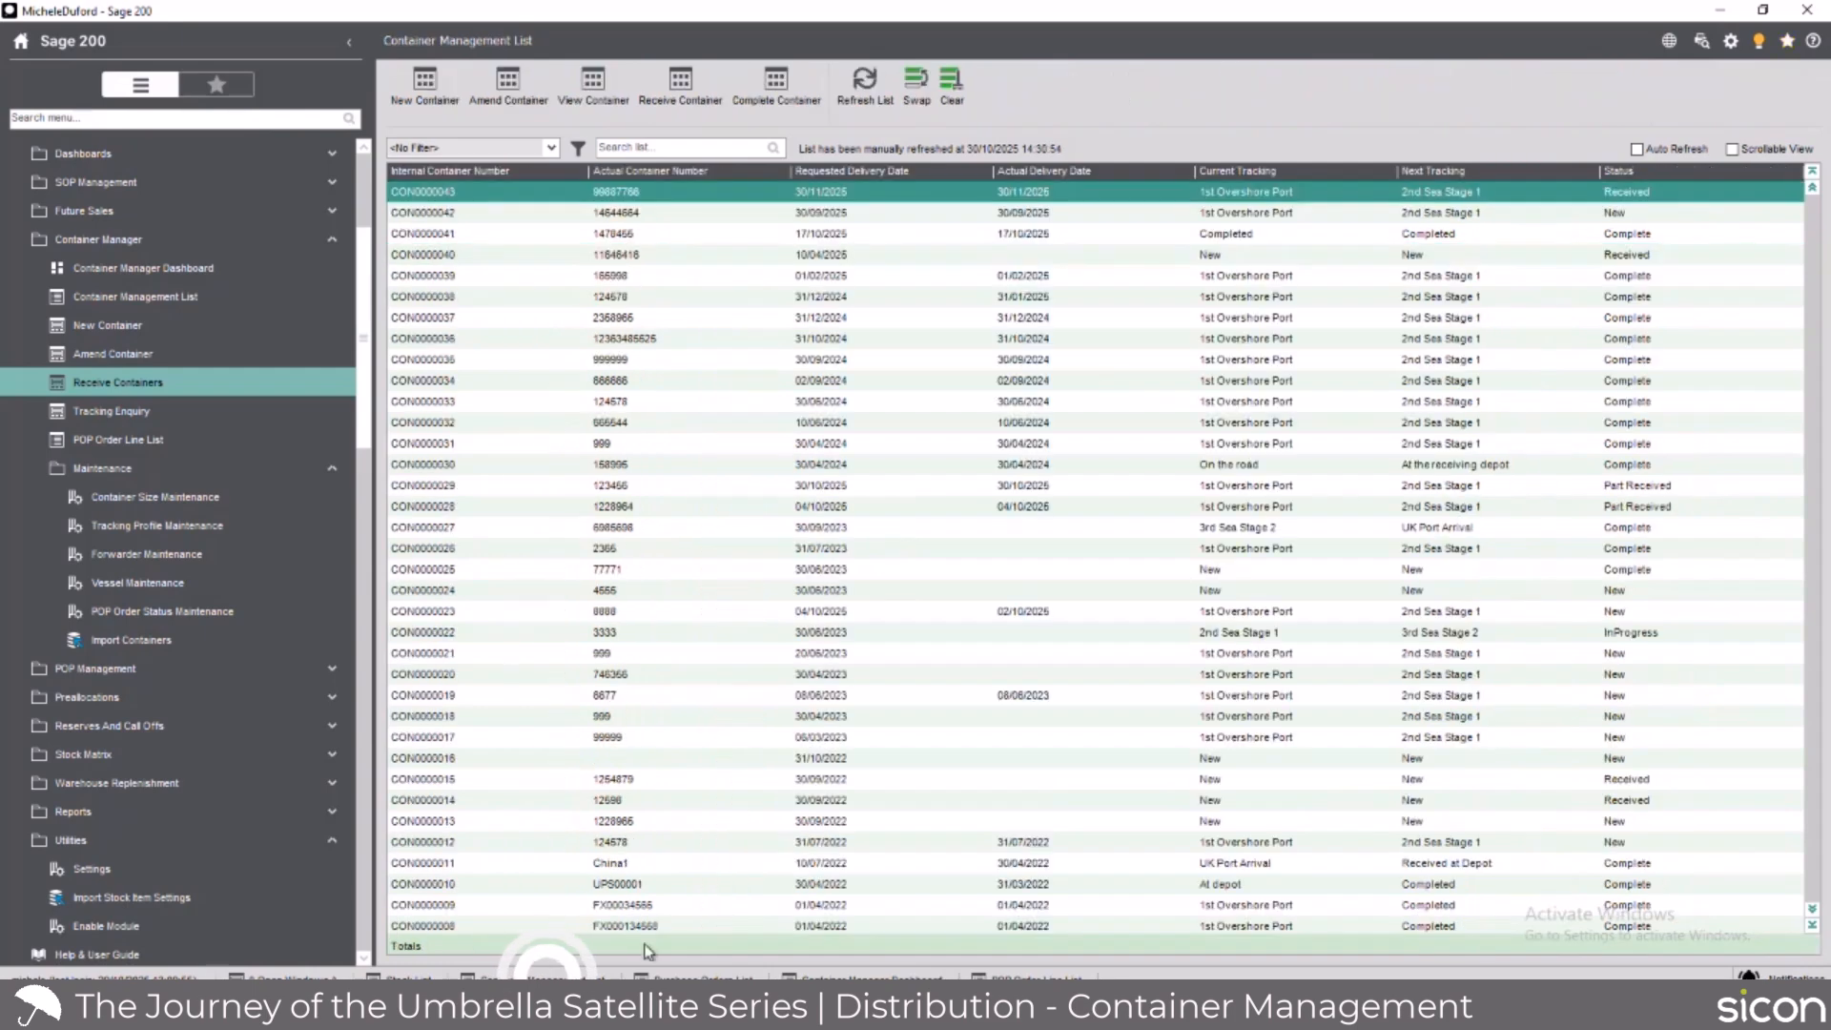
double_click(480, 198)
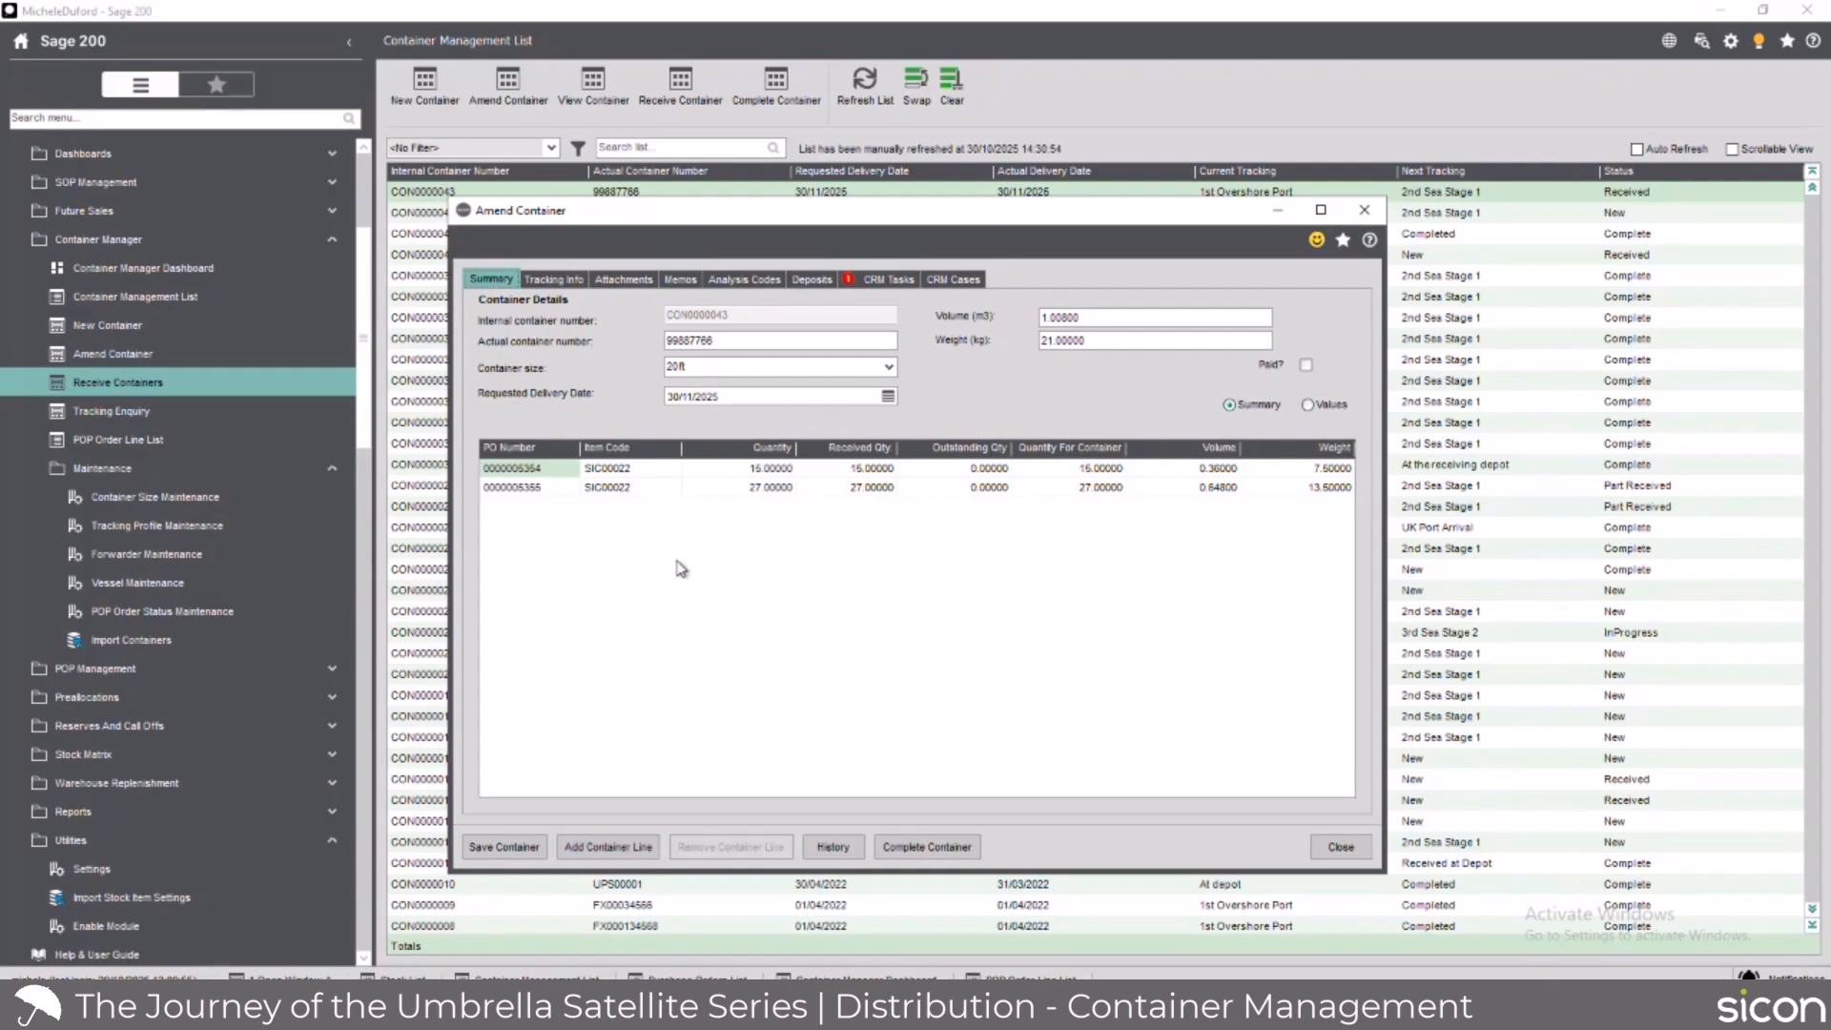
left_click(928, 849)
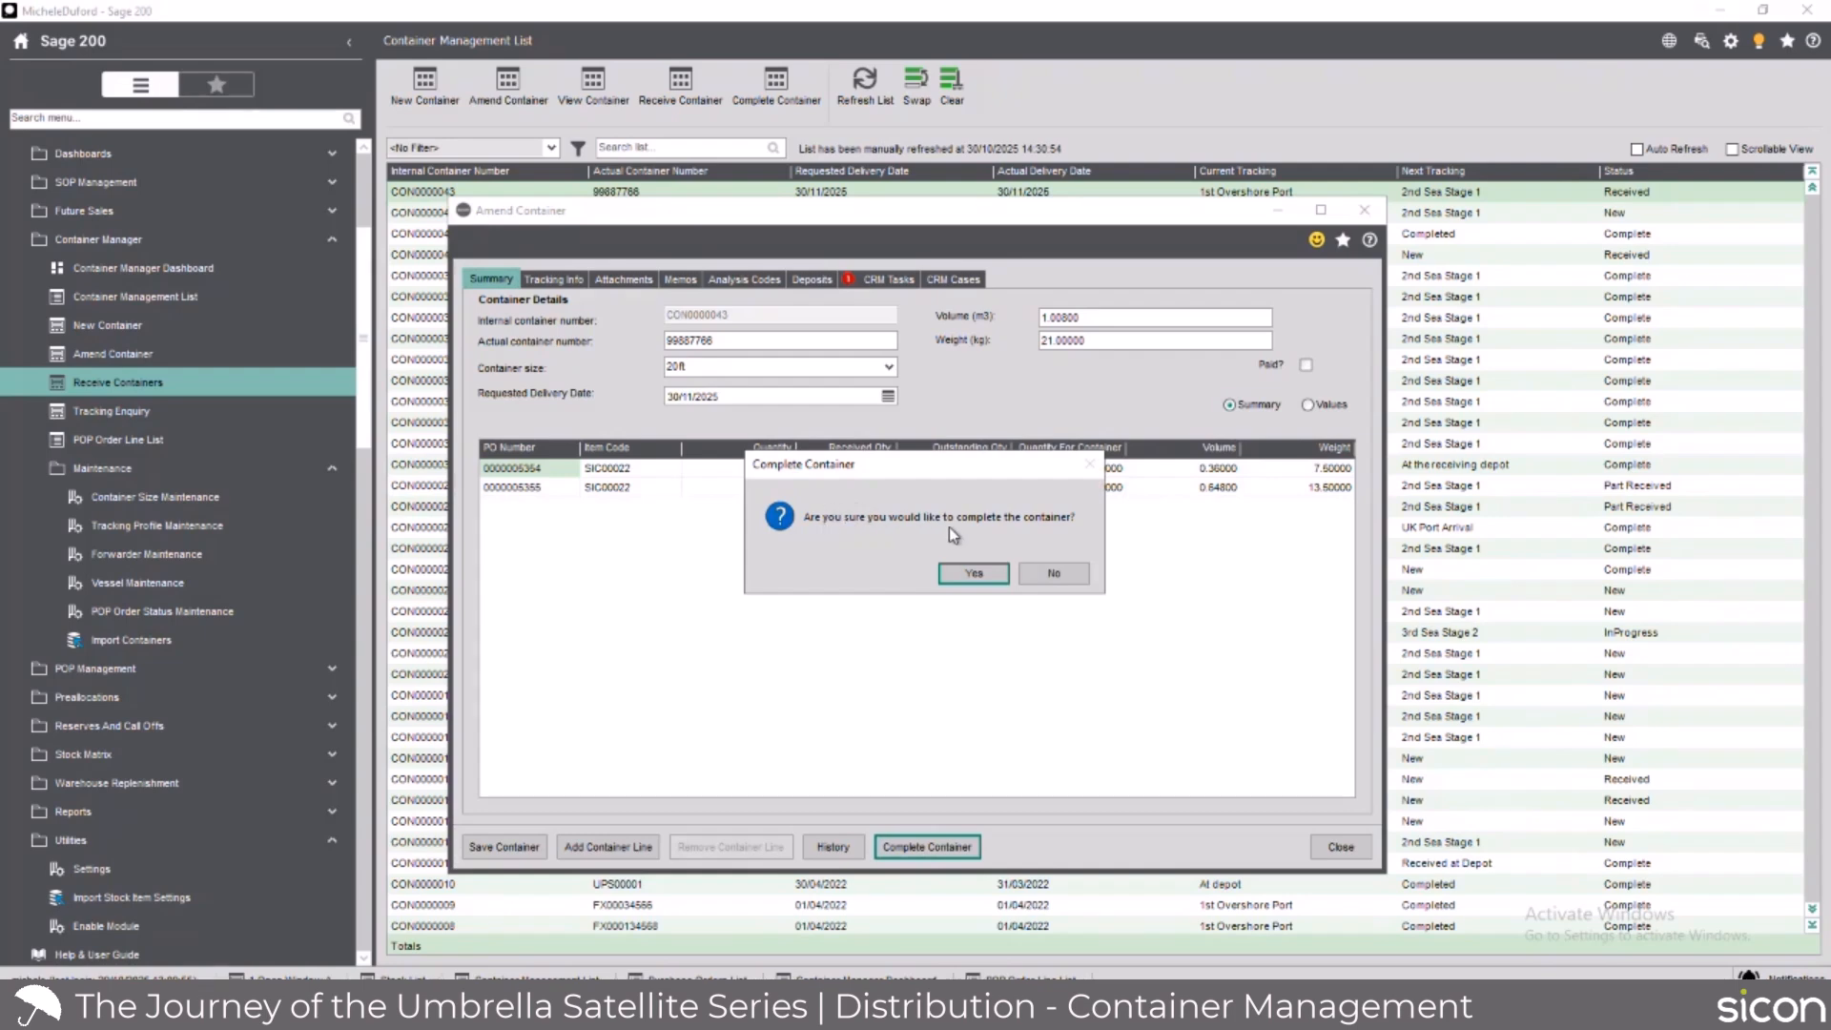
left_click(974, 573)
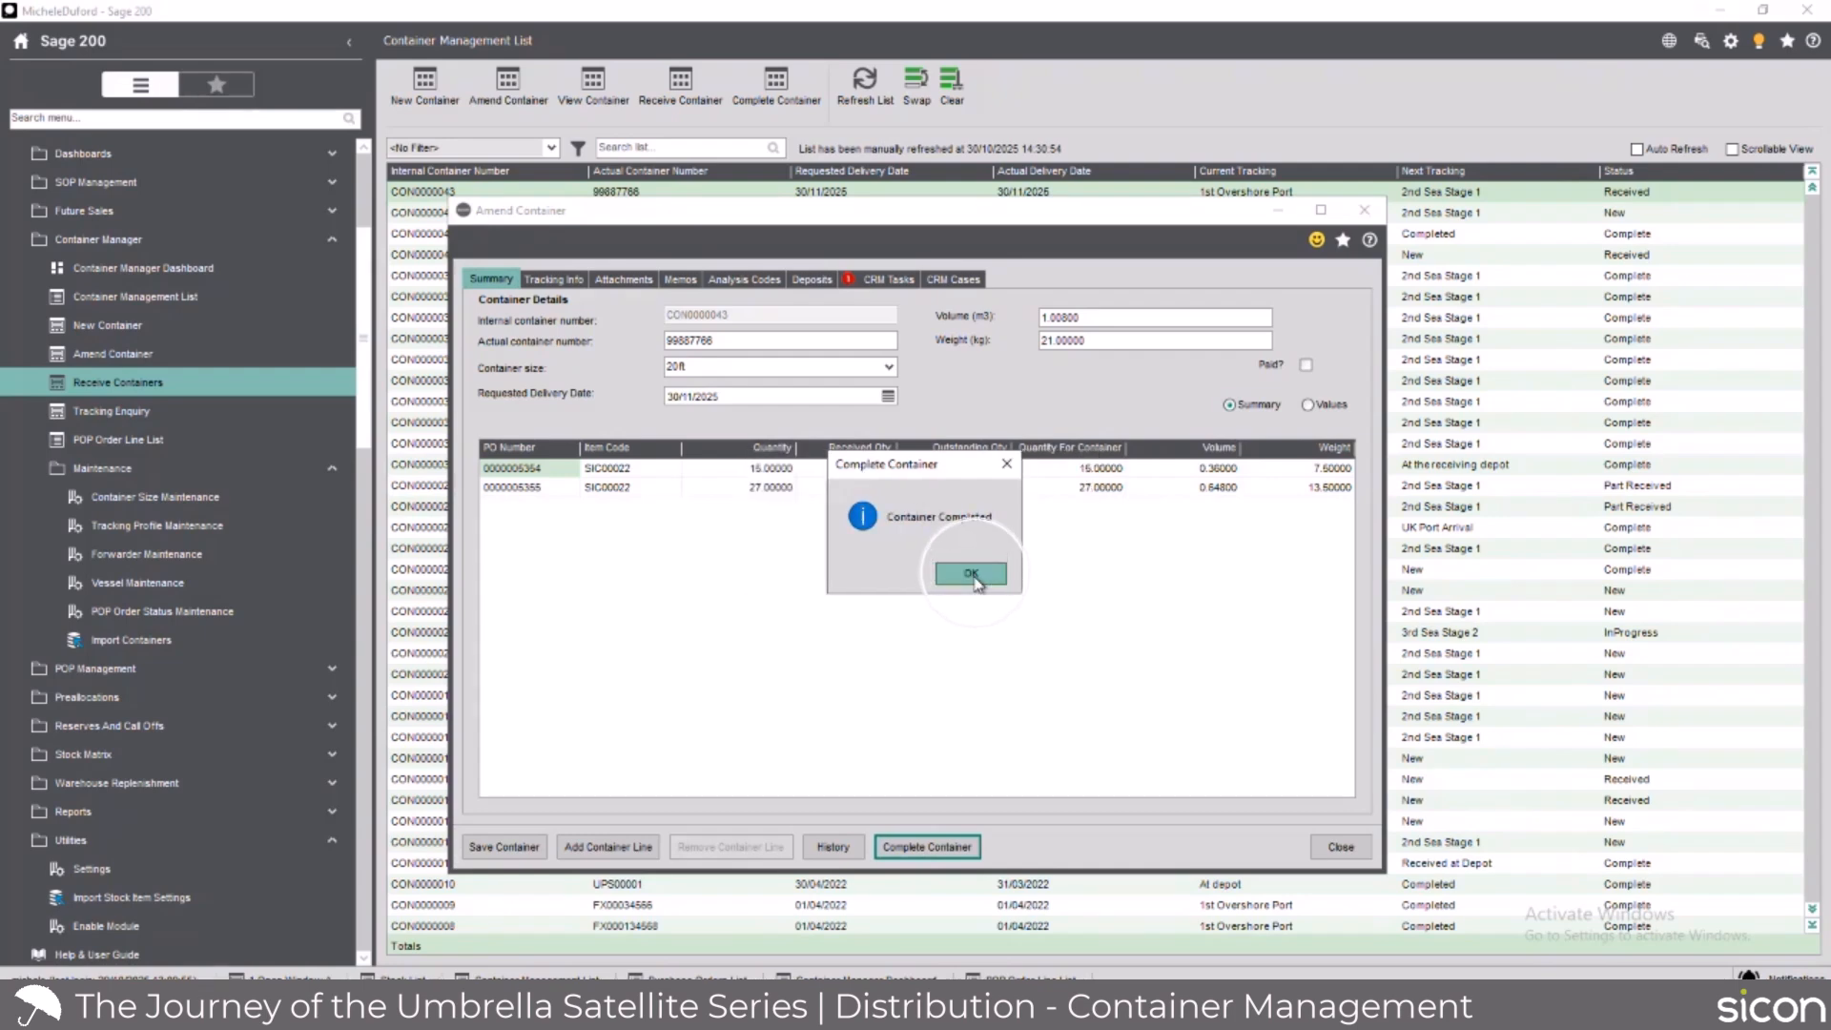
left_click(973, 575)
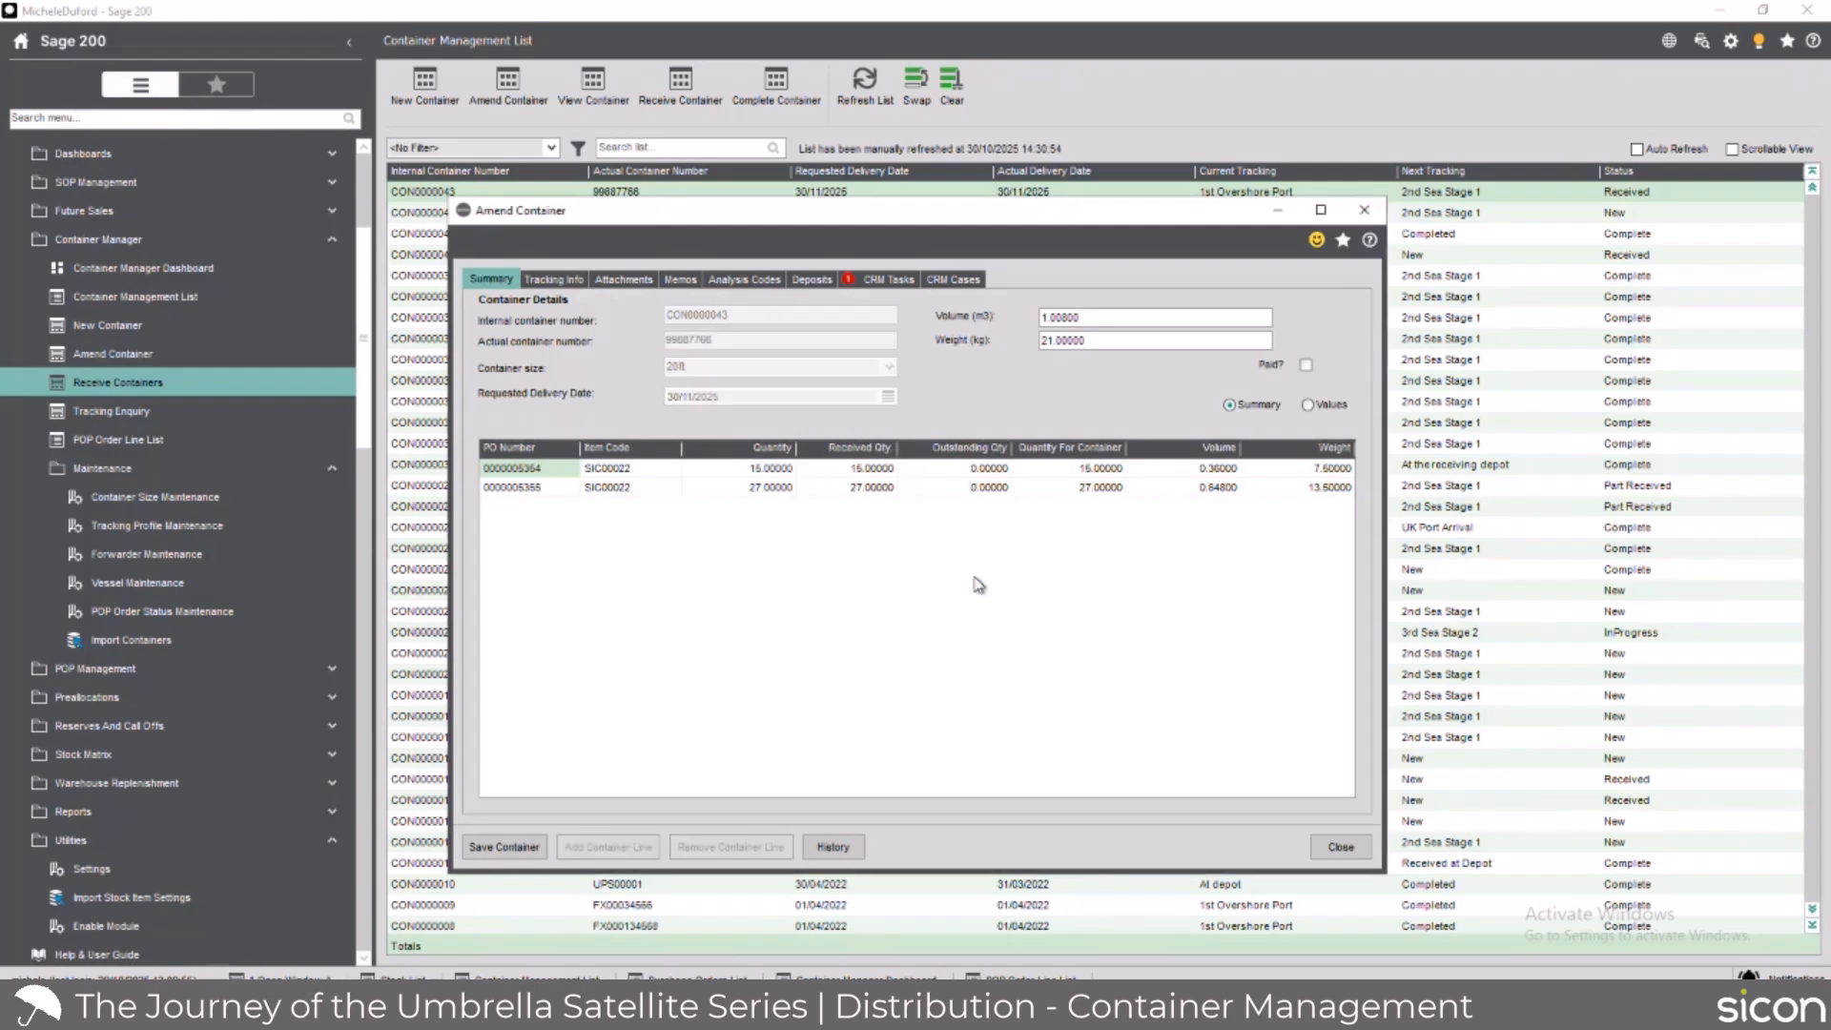
Review the change history of container CON0000043 and close the container
left_click(832, 846)
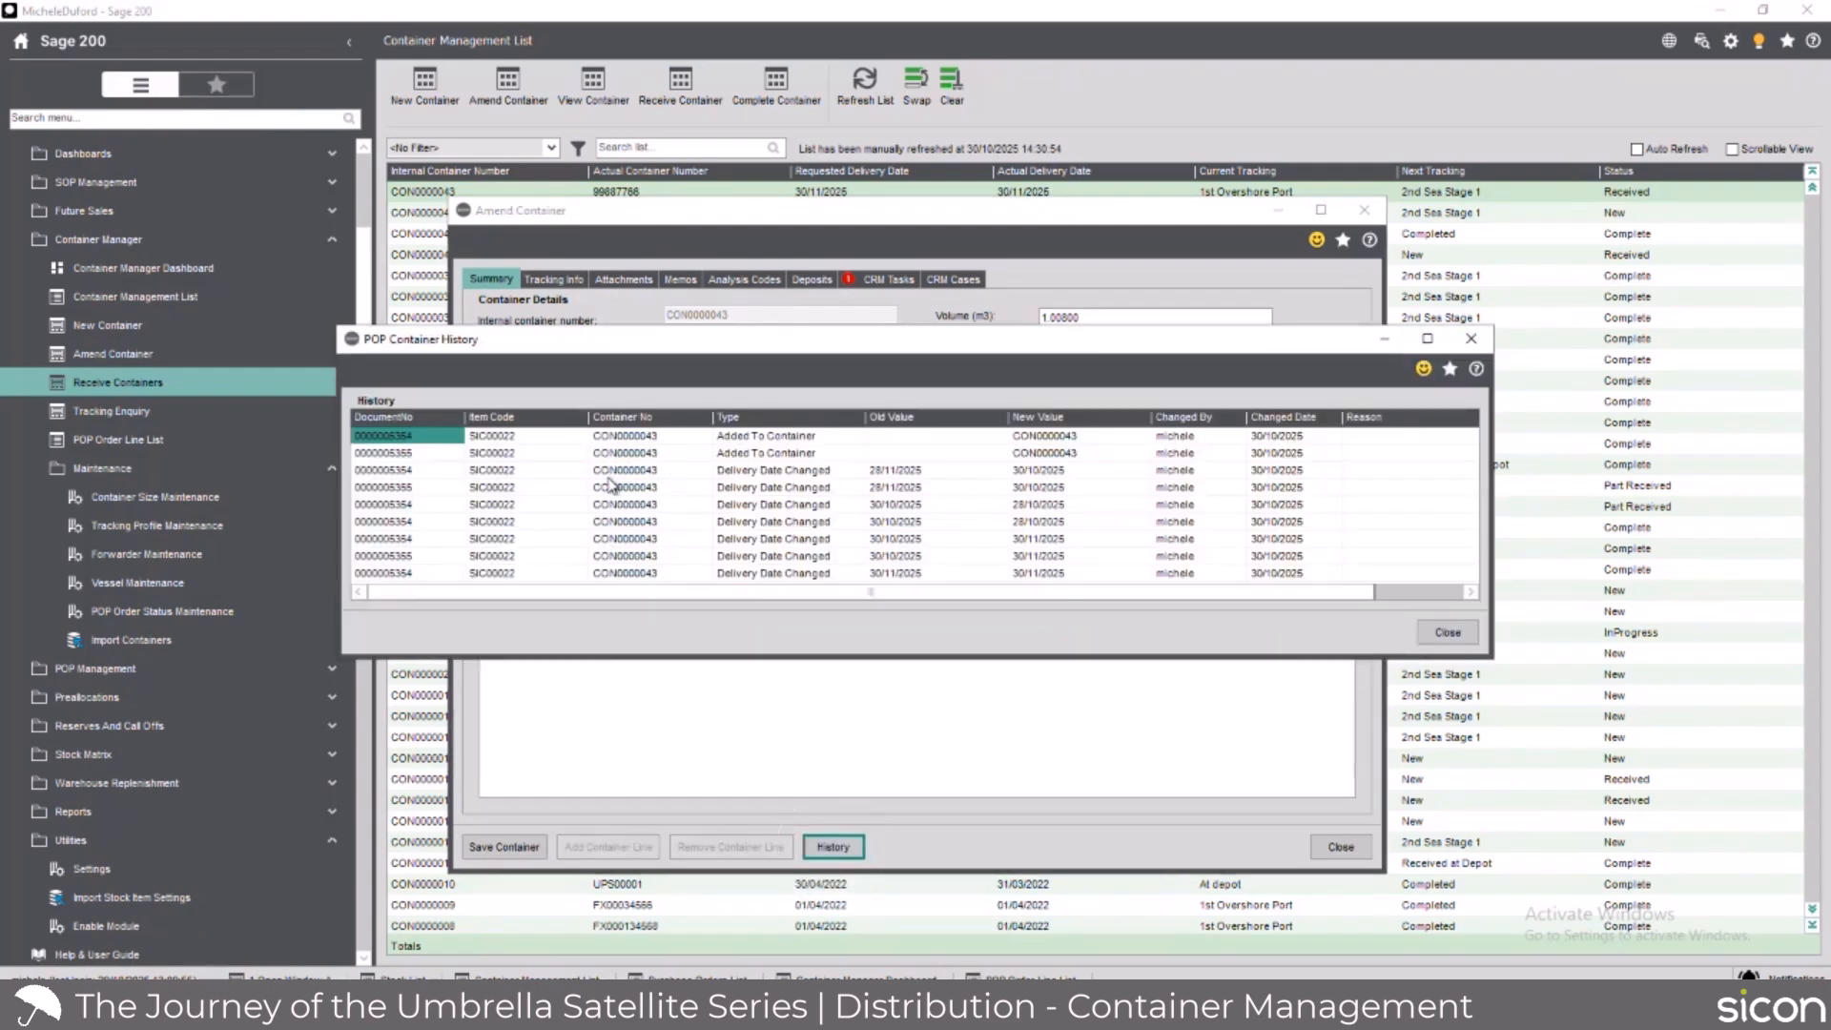
left_click(1451, 630)
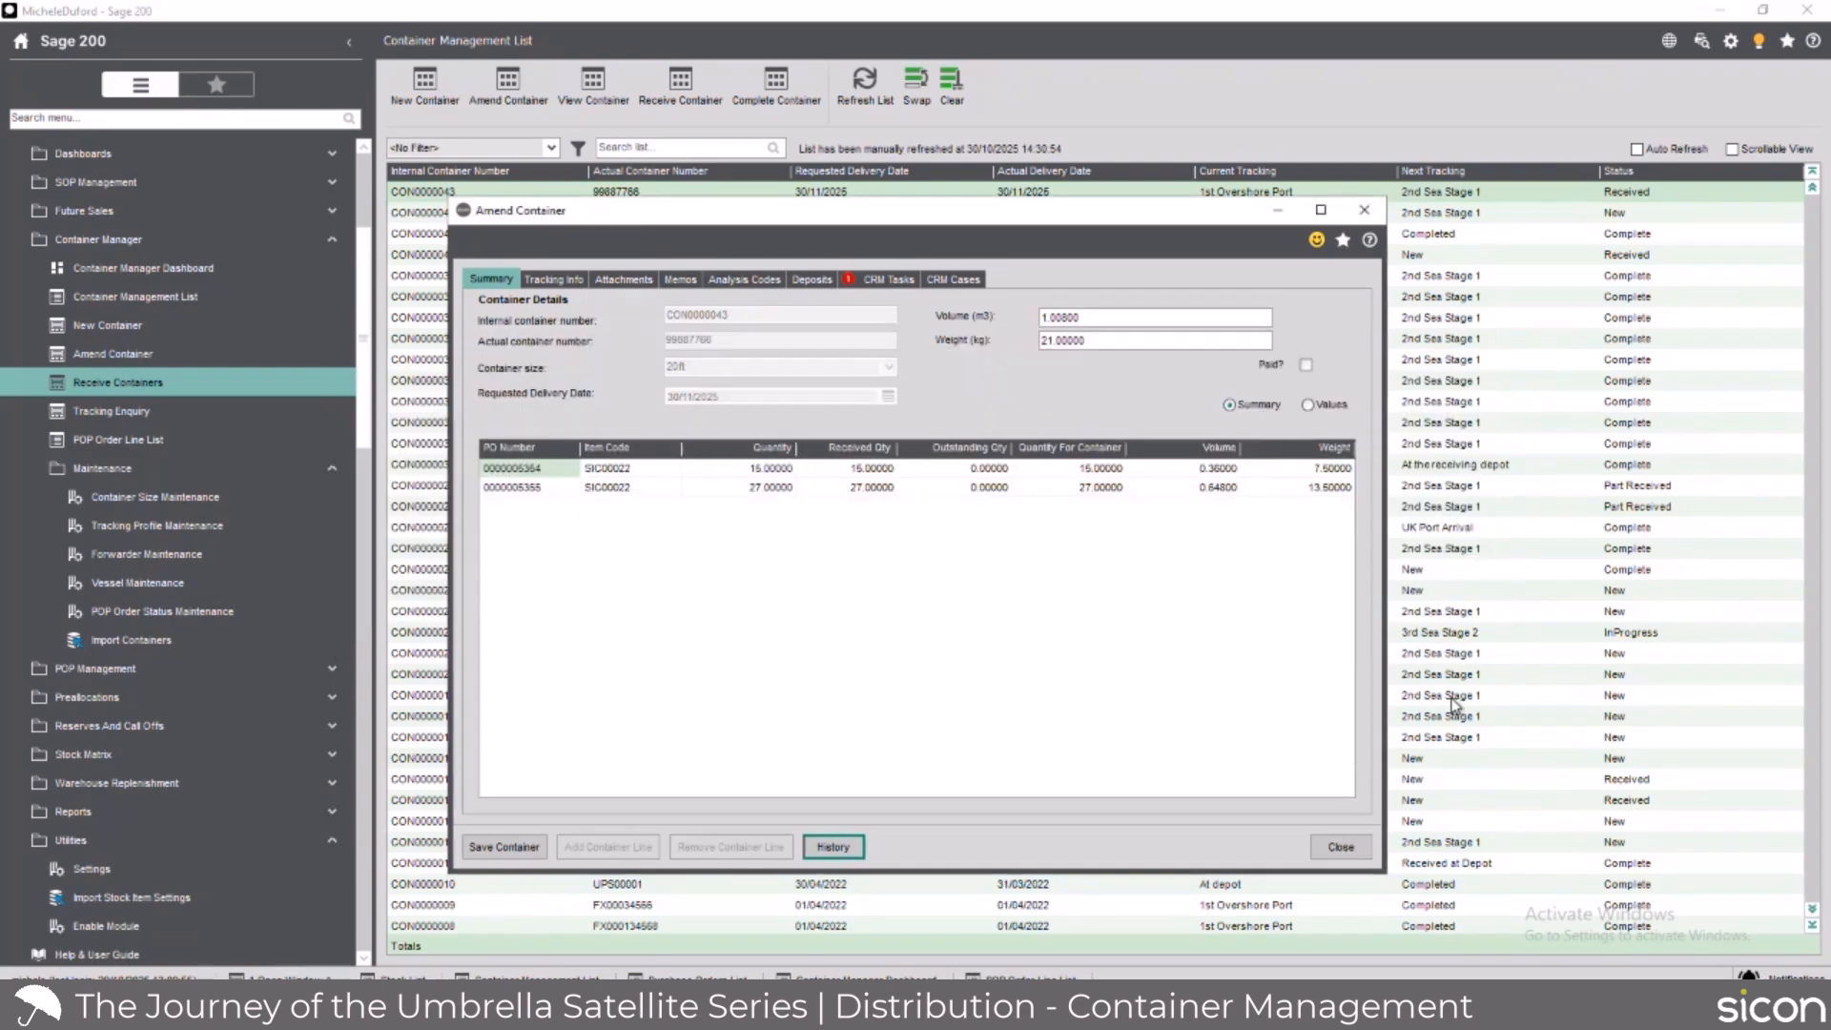
left_click(1340, 846)
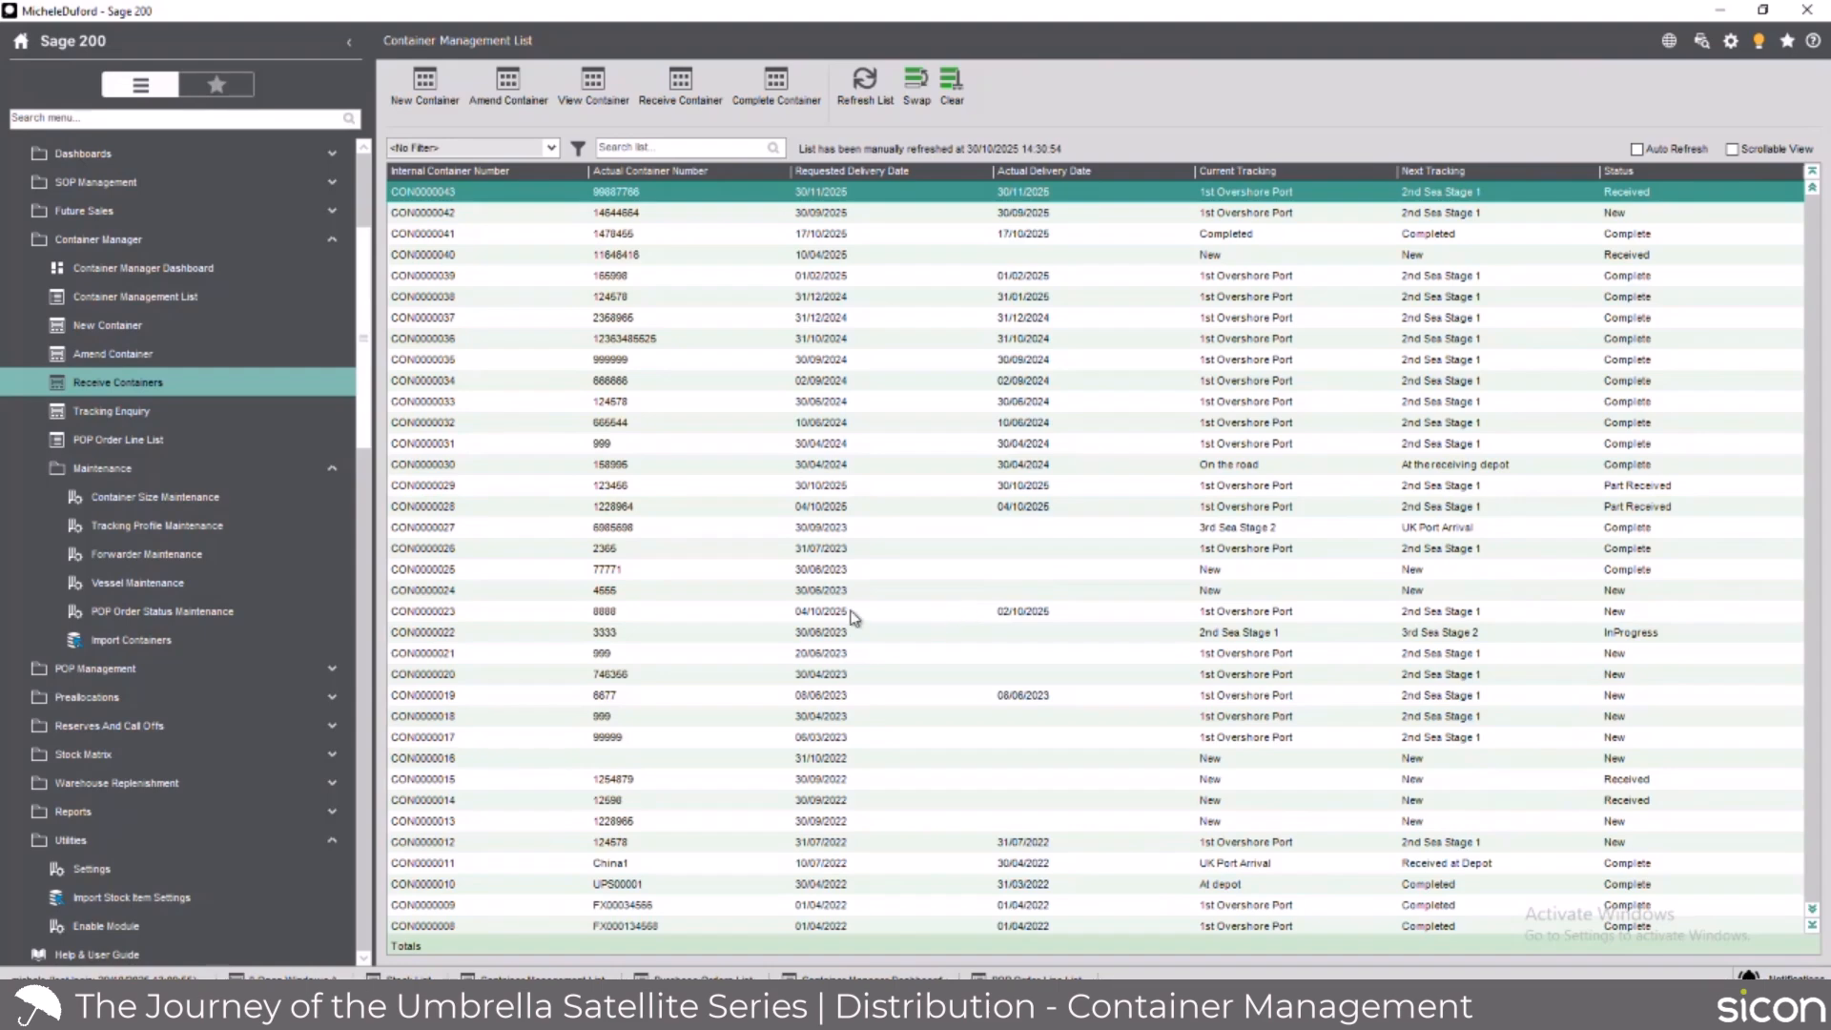
Open the Container Manager Dashboard
left_click(149, 271)
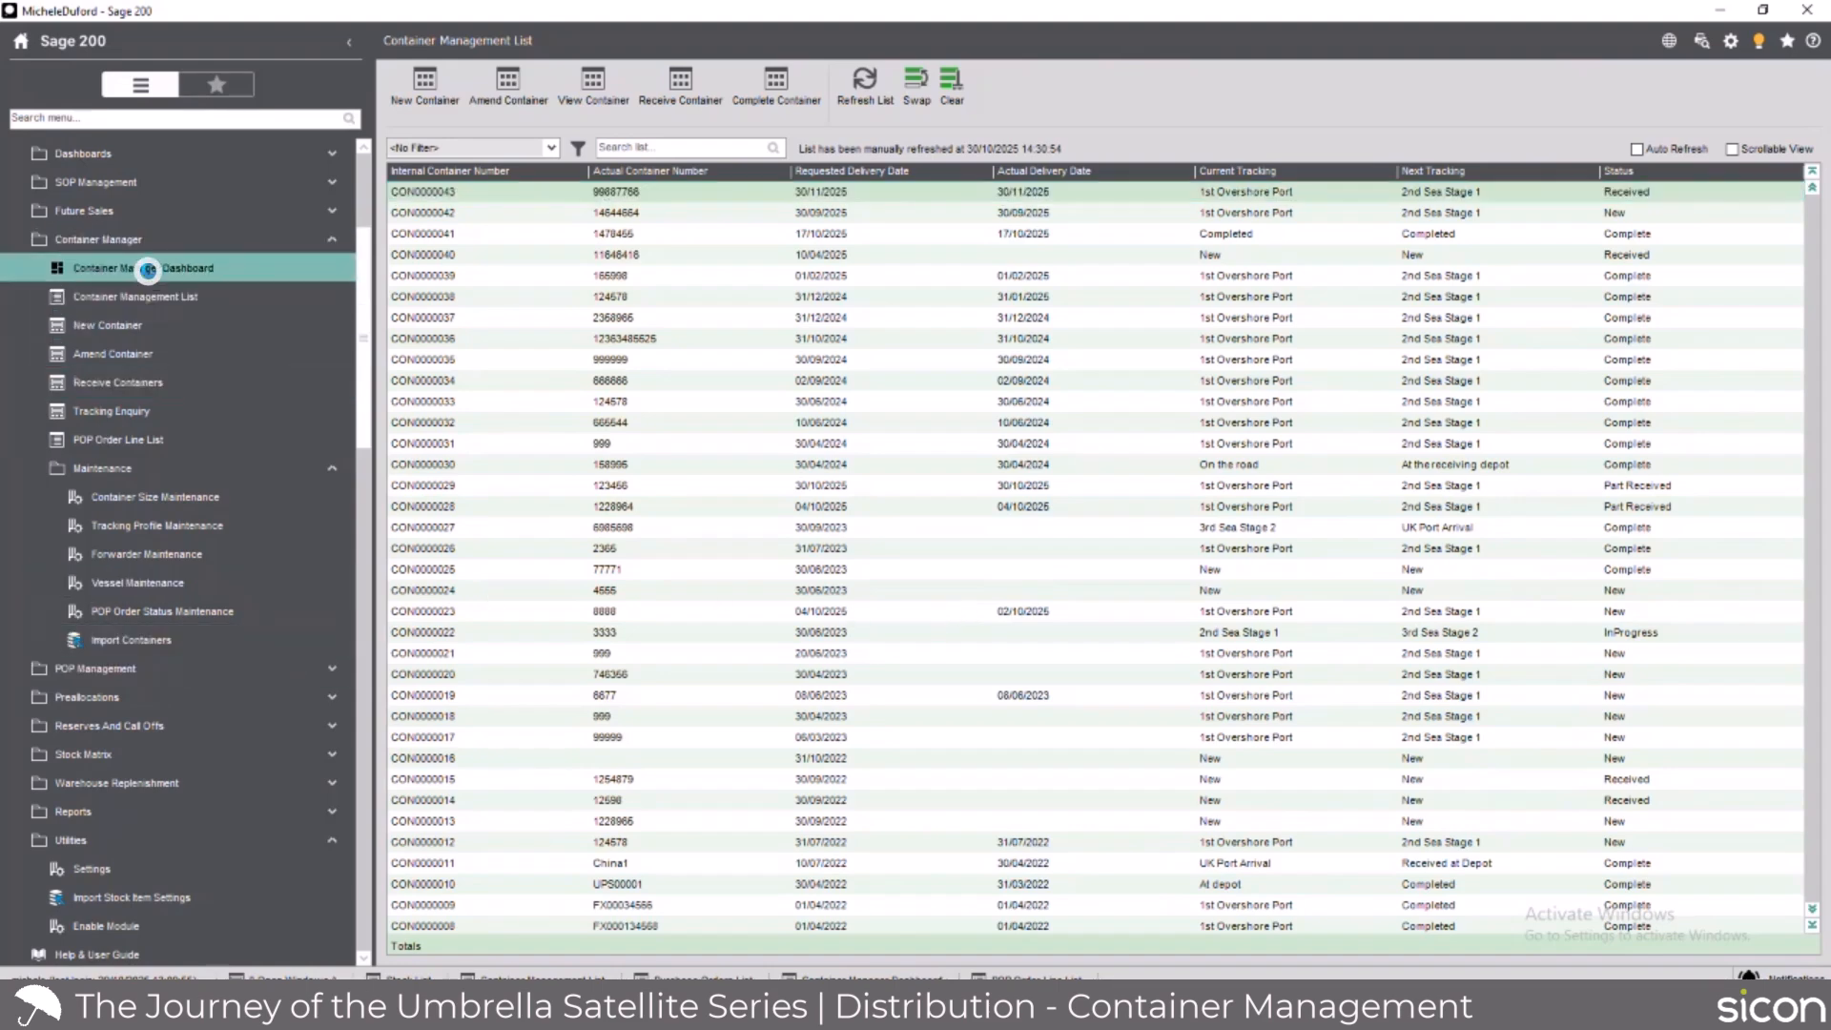